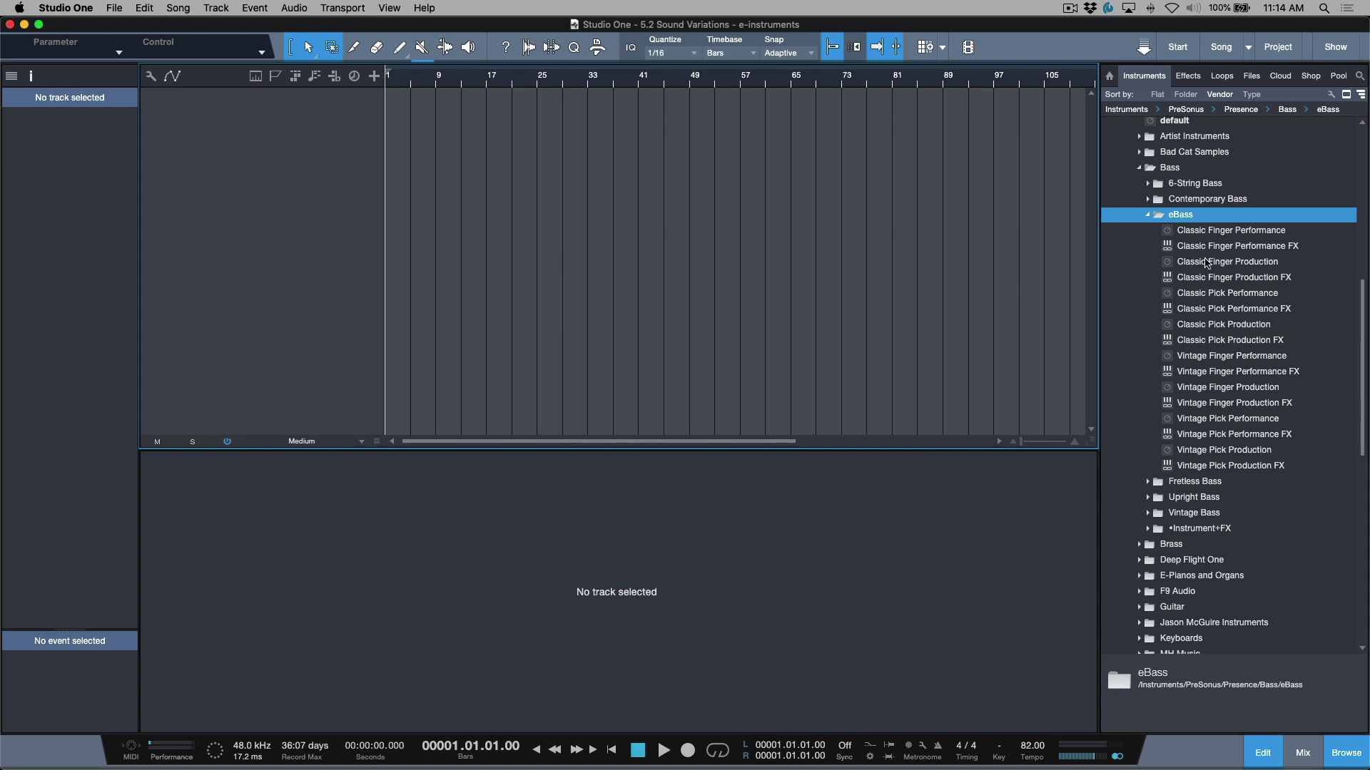
# - Add the Classic Finger Production eBass preset to the arrangement as a new Presence instrument track
pyautogui.click(1194, 262)
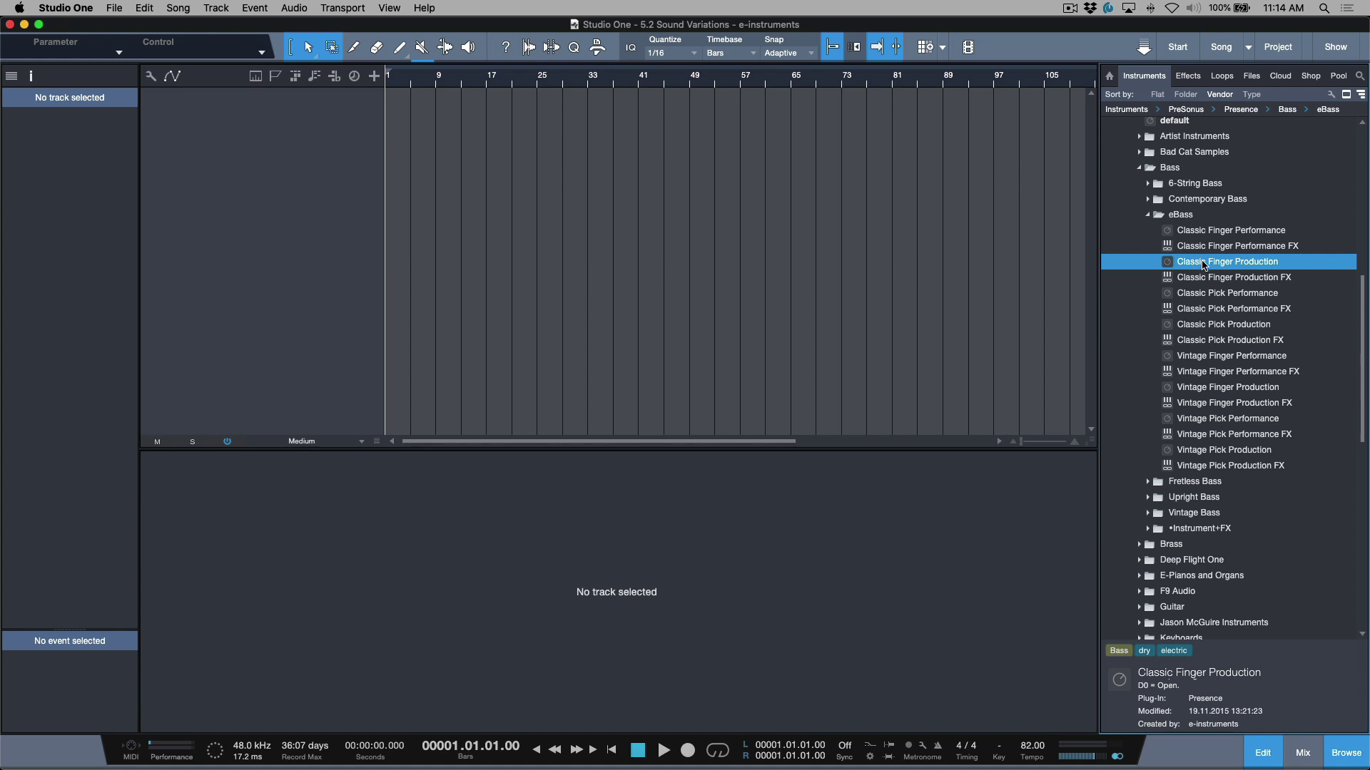
pyautogui.moveTo(1203, 266); pyautogui.dragTo(777, 261)
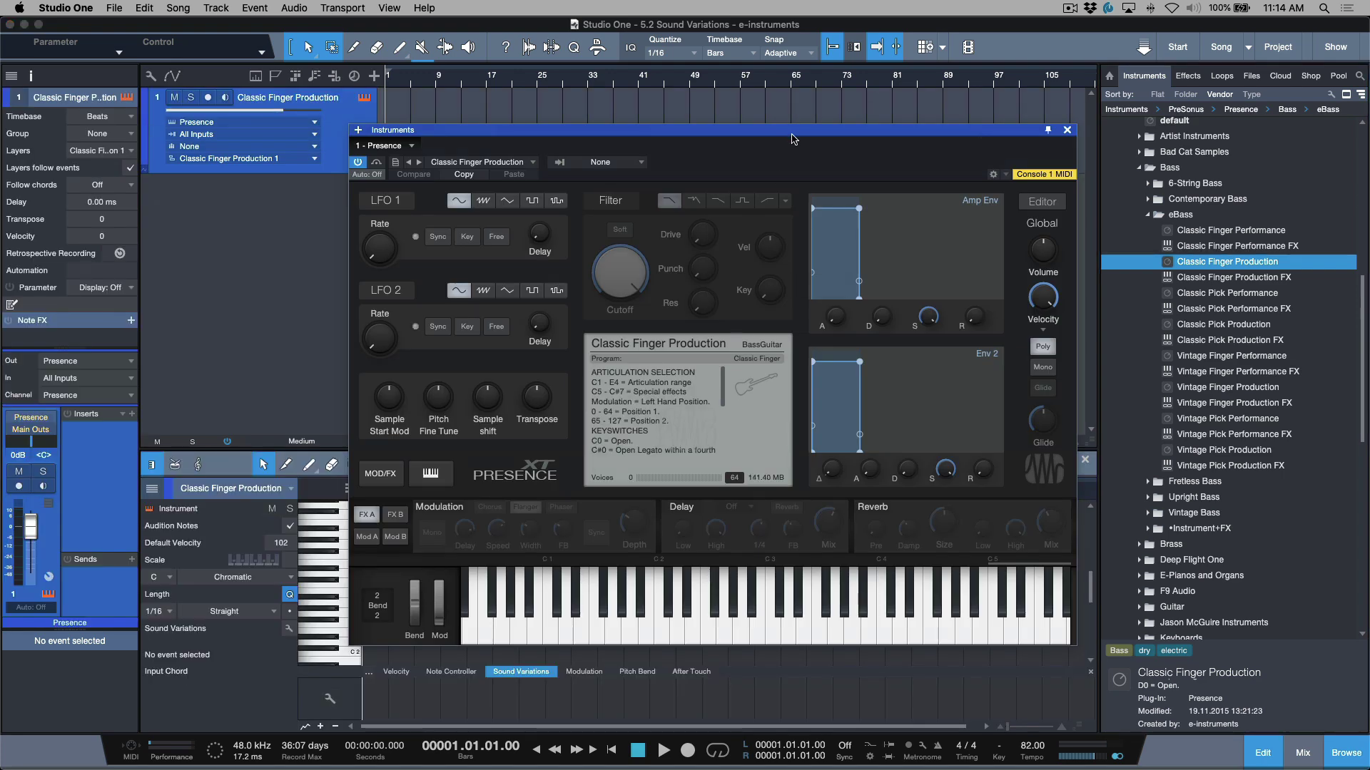
pyautogui.moveTo(796, 132); pyautogui.dragTo(798, 95)
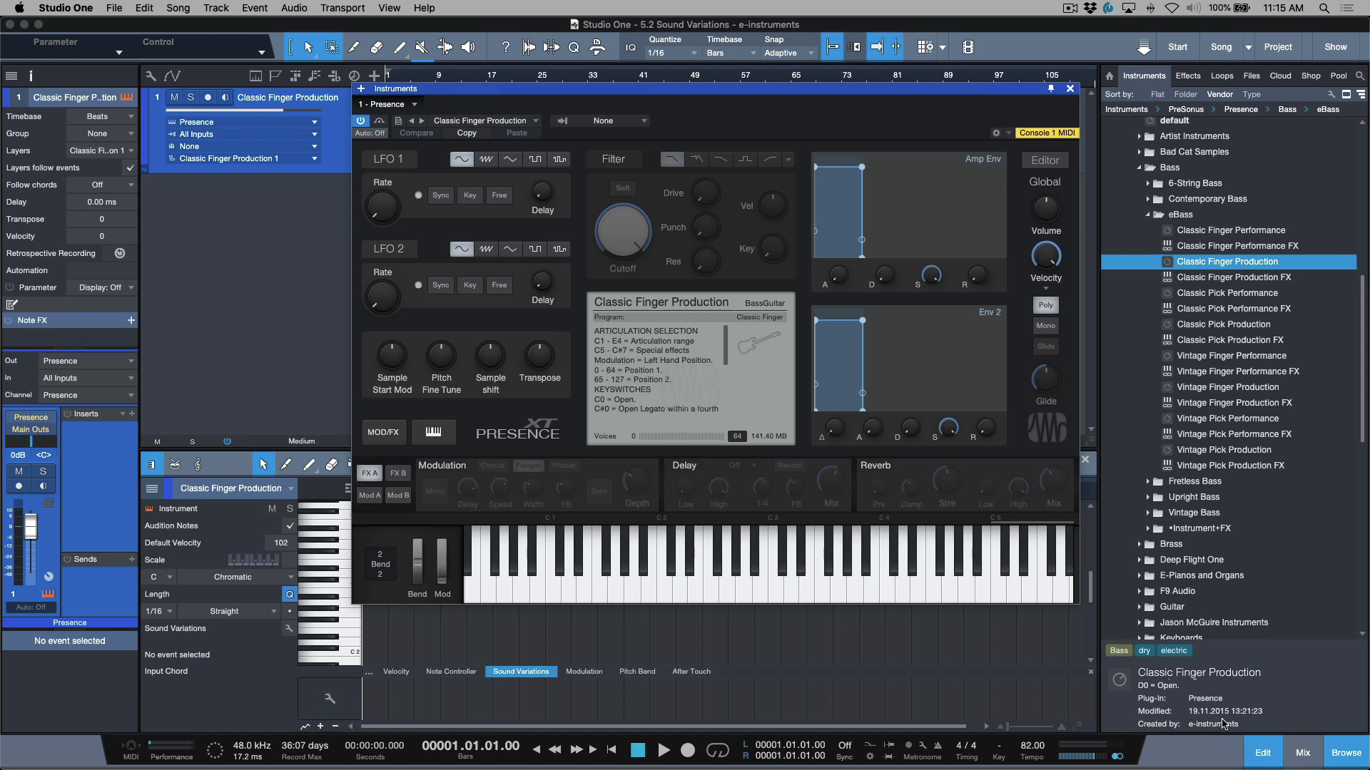
# - Audition notes across the Classic Finger Production keyboard, check the articulation notes in its description, and close the instrument
pyautogui.click(838, 542)
pyautogui.click(619, 592)
pyautogui.click(759, 585)
pyautogui.click(784, 581)
pyautogui.hscroll(-2, 784, 581)
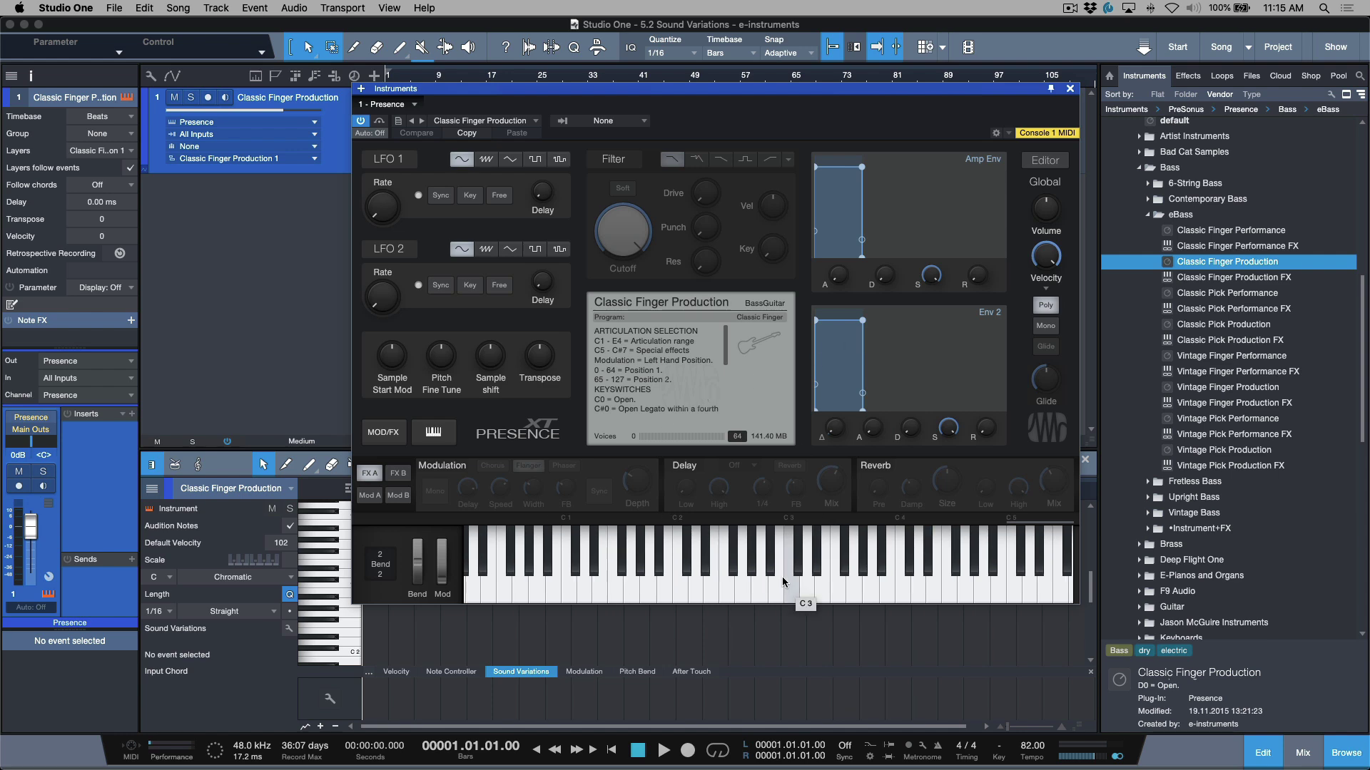
pyautogui.click(581, 571)
pyautogui.click(517, 571)
pyautogui.click(607, 564)
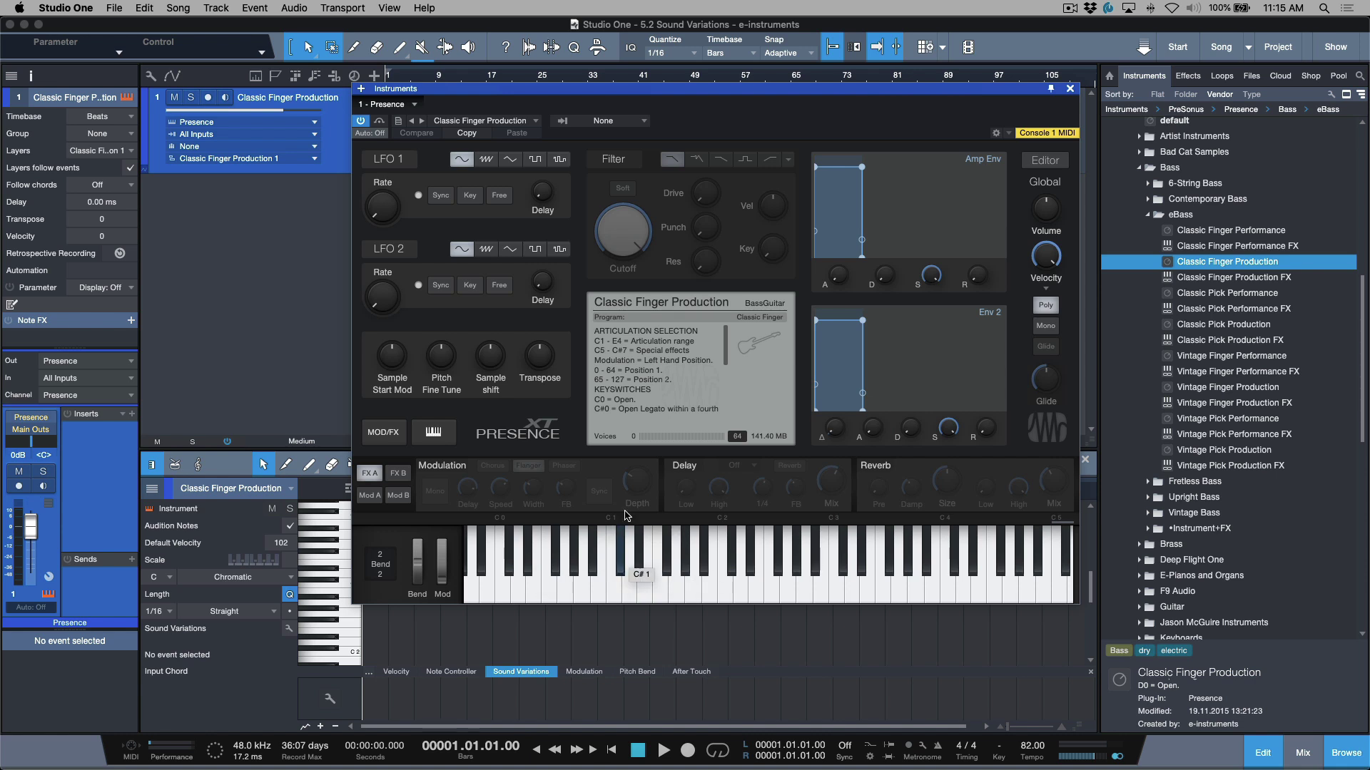
pyautogui.moveTo(727, 352); pyautogui.dragTo(724, 362)
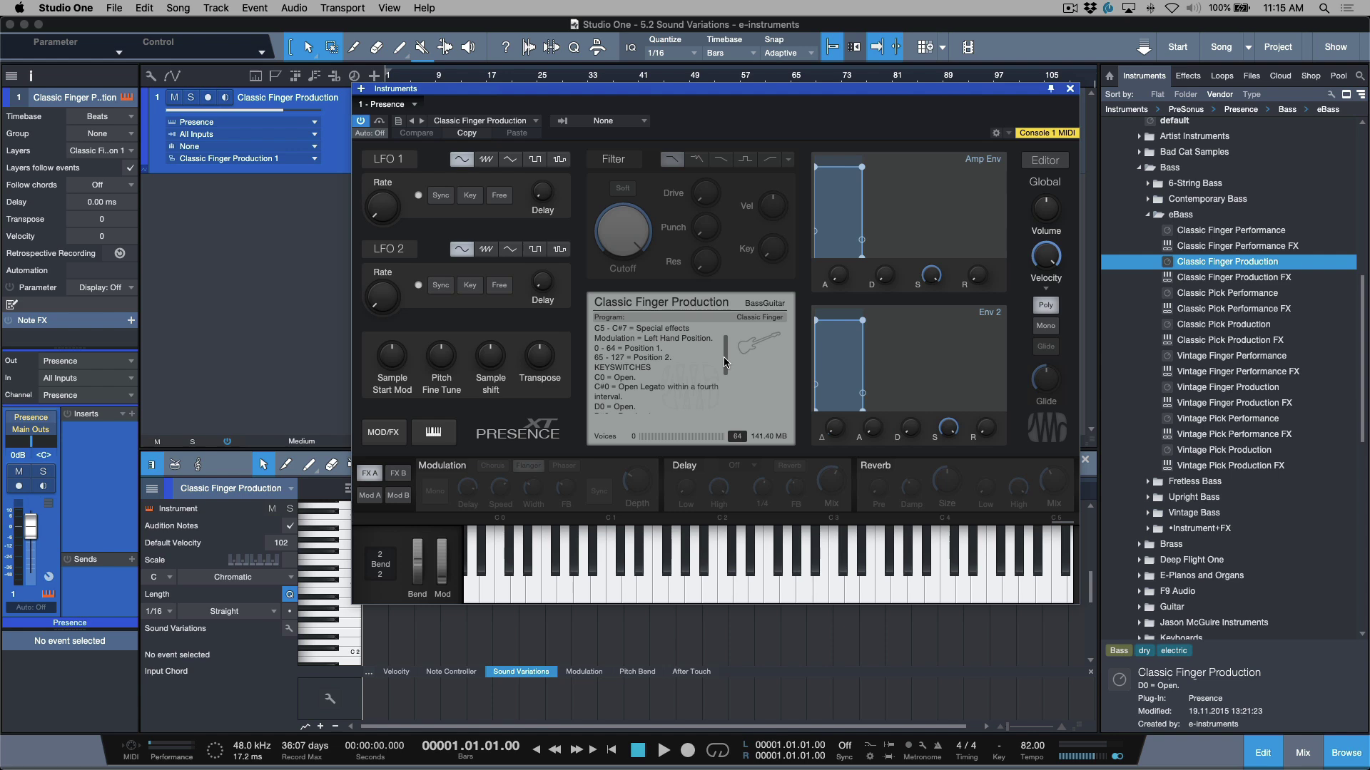
pyautogui.click(1070, 89)
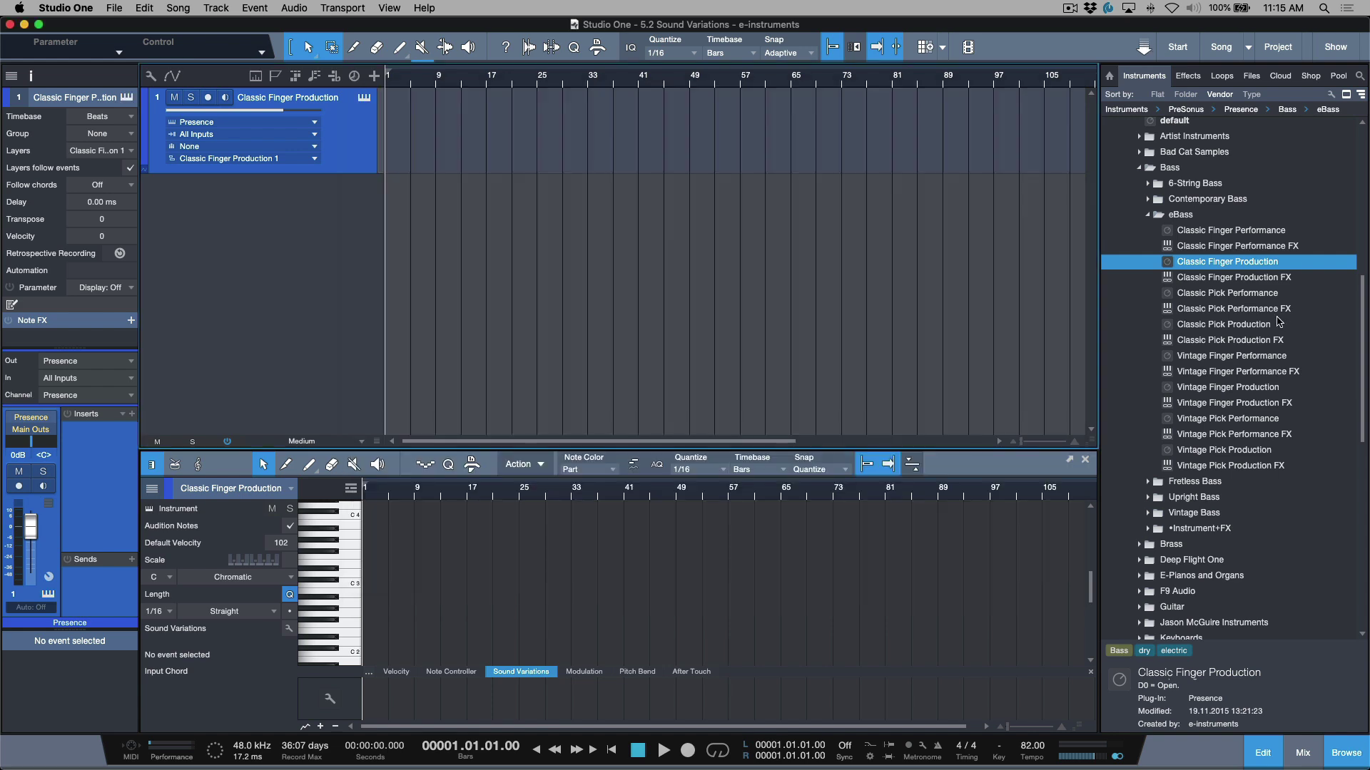
# - Add the Viola Section - KS preset from PSO Contemporary Strings as a second instrument track
pyautogui.scroll(-15, 1276, 318)
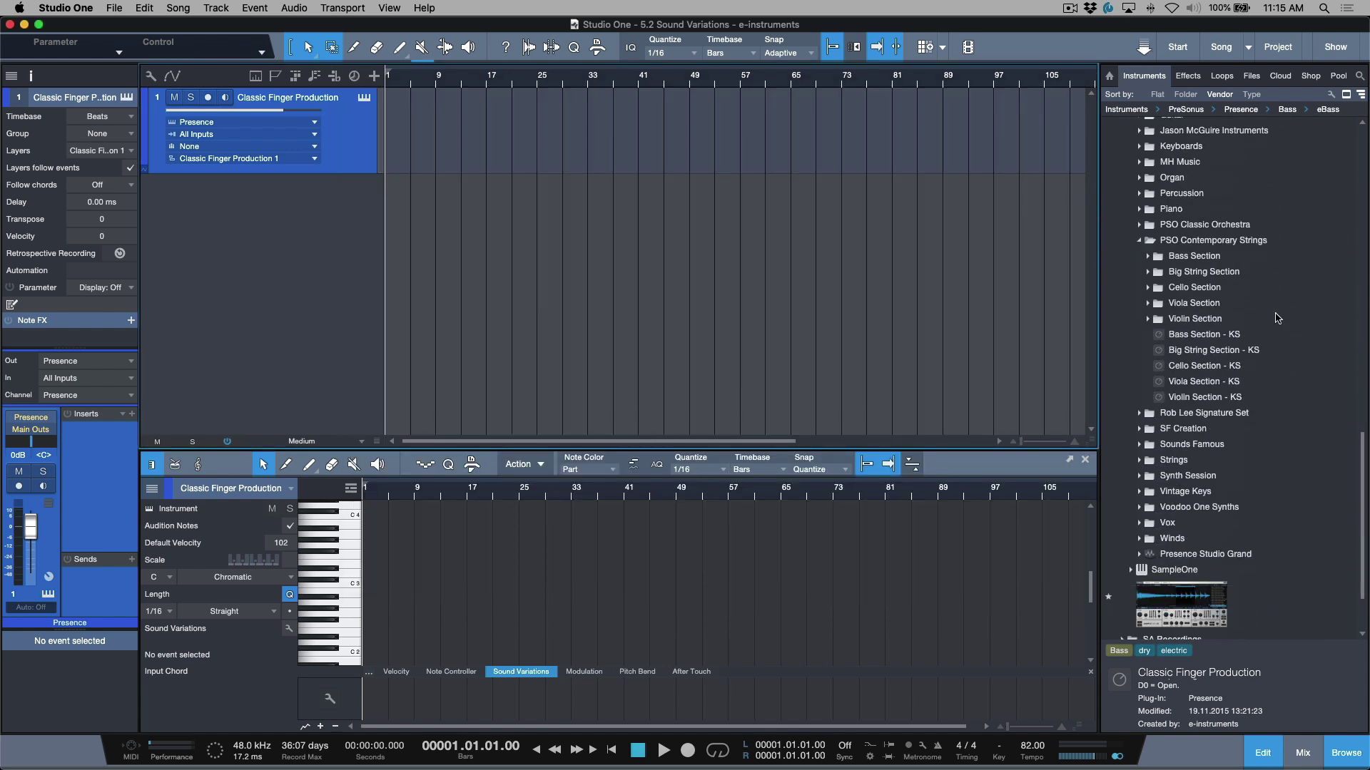
pyautogui.click(1181, 384)
pyautogui.moveTo(931, 381); pyautogui.dragTo(931, 383)
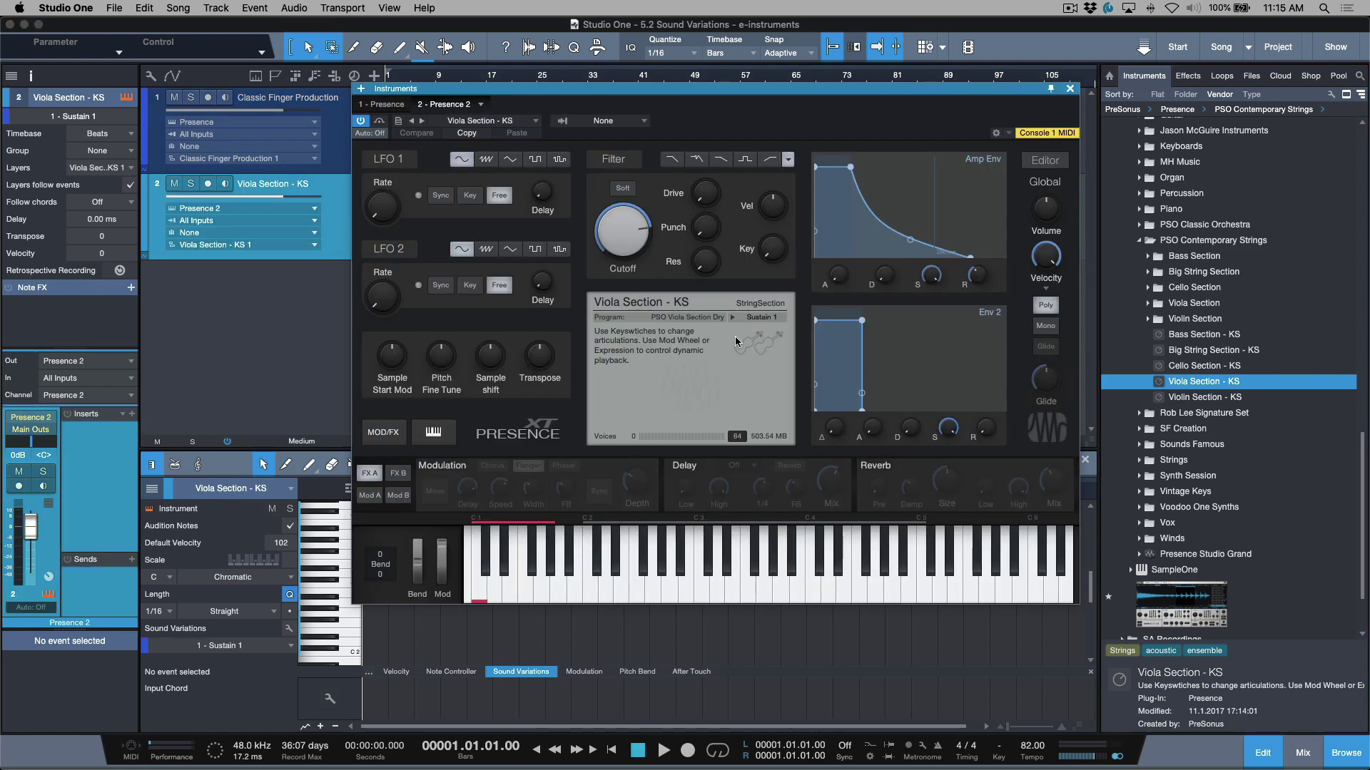
# - Trigger the viola's low key switches, examine its articulation list in Presence, and close the instrument
pyautogui.click(486, 567)
pyautogui.click(502, 575)
pyautogui.click(511, 593)
pyautogui.click(524, 592)
pyautogui.click(540, 592)
pyautogui.click(733, 319)
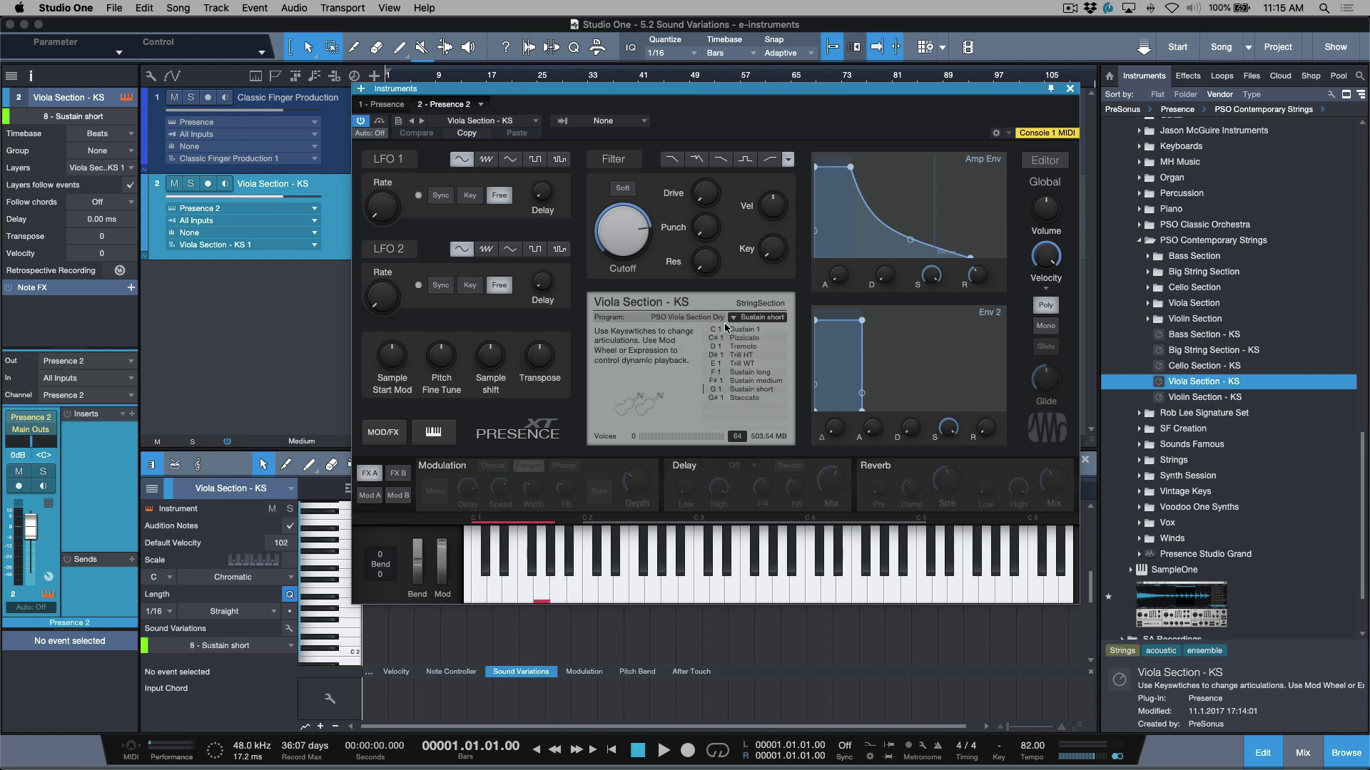
pyautogui.click(521, 580)
pyautogui.click(510, 594)
pyautogui.click(501, 594)
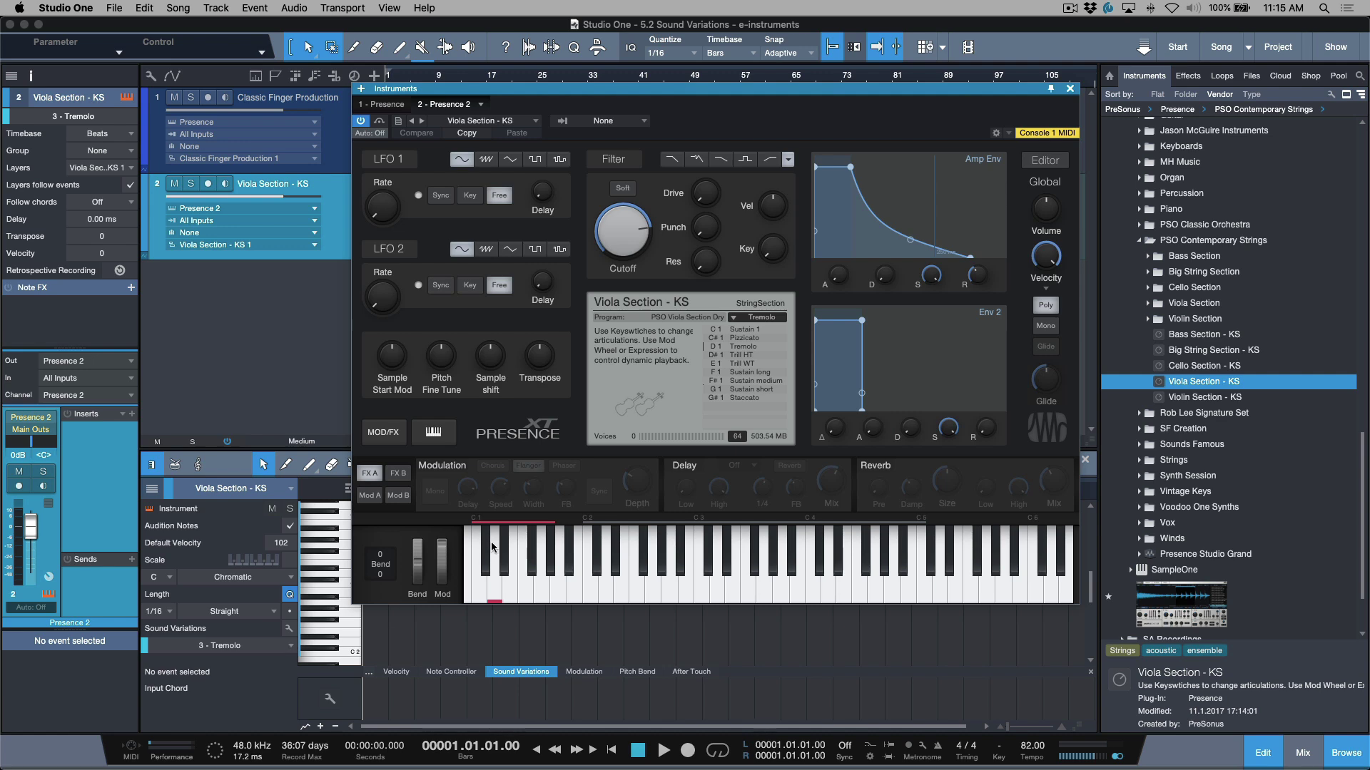
pyautogui.click(1069, 89)
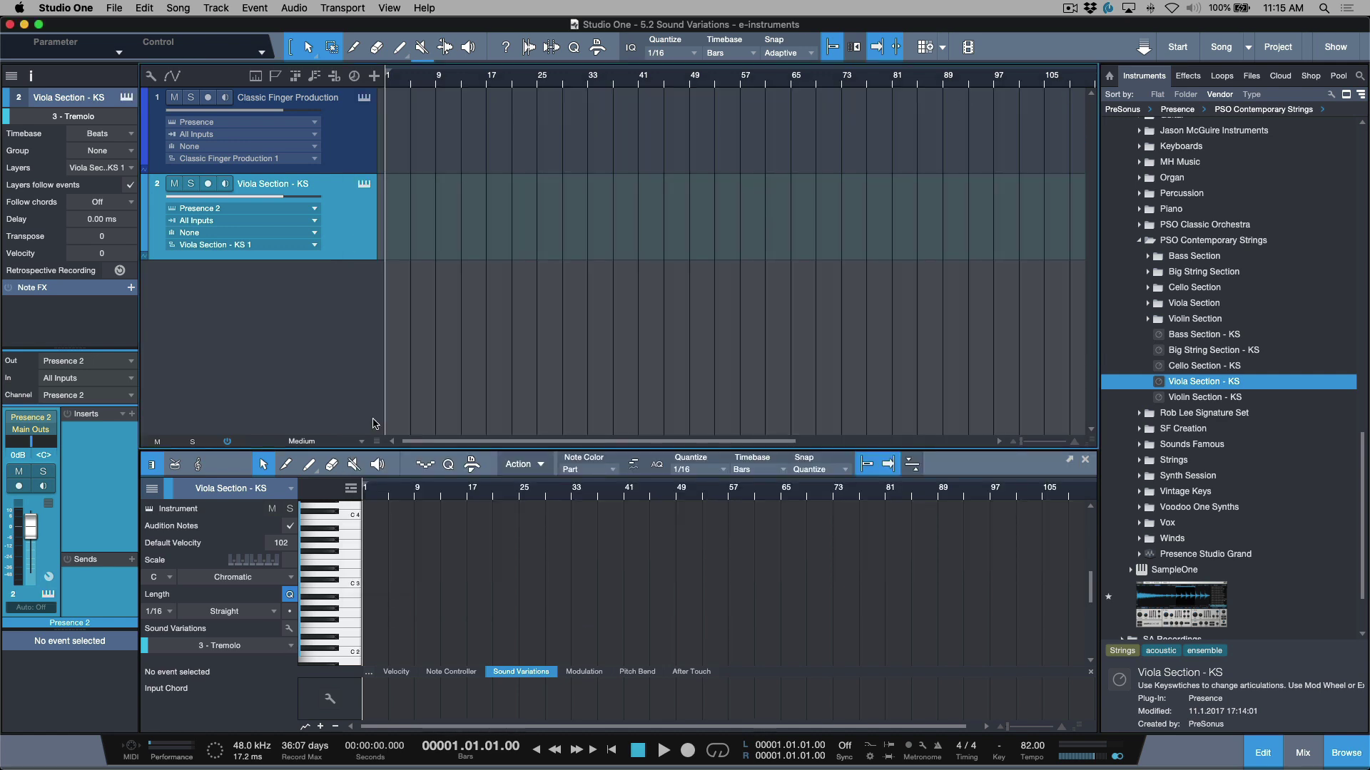
# - Switch the viola track's active sound variation to Sustain 1 and back to Tremolo
pyautogui.click(236, 649)
pyautogui.click(232, 505)
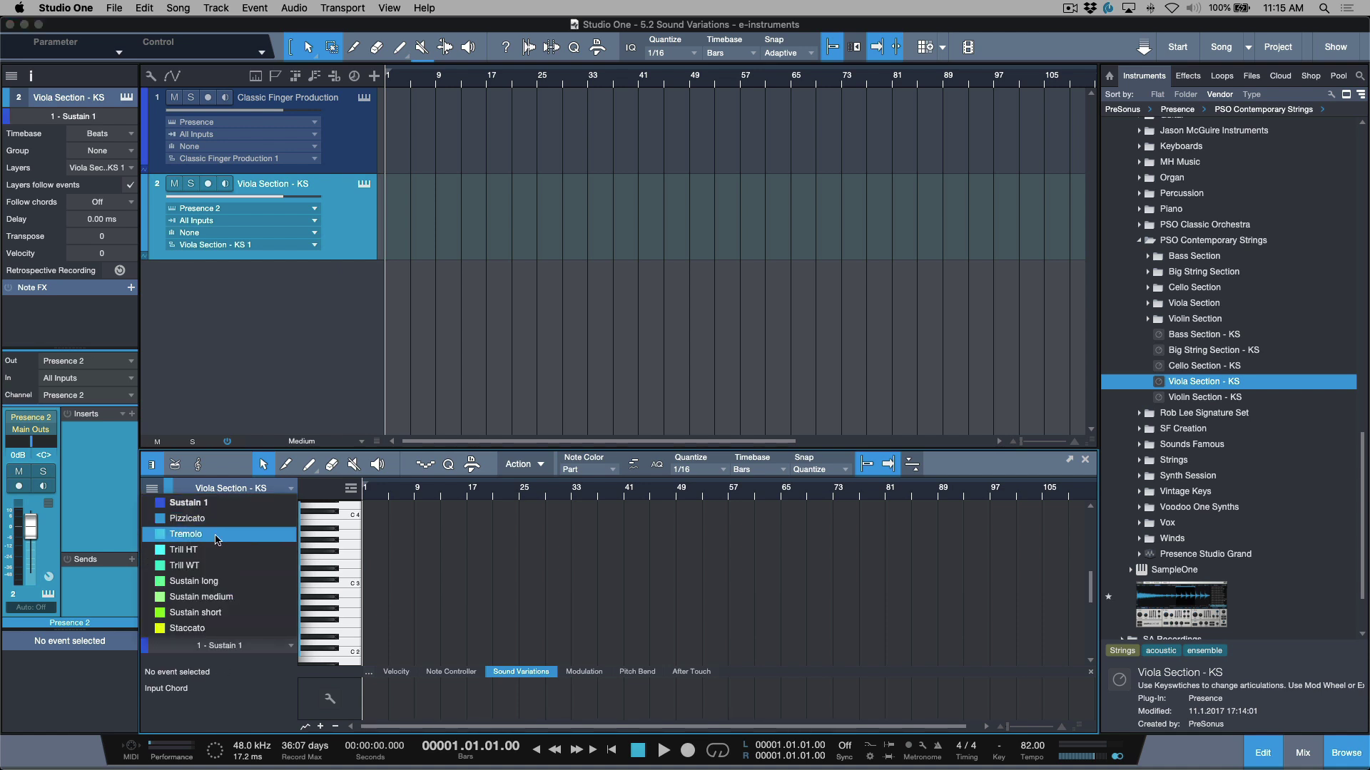
pyautogui.click(218, 535)
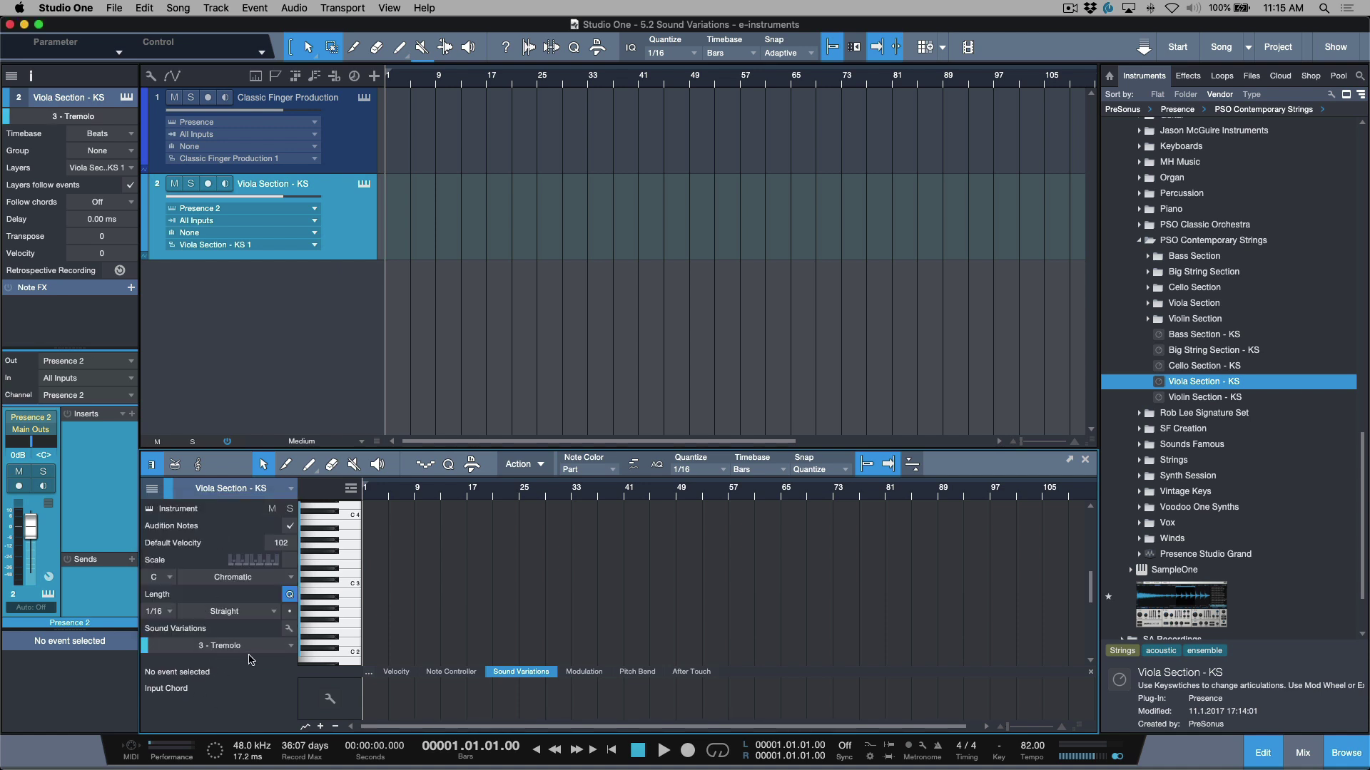
# - Remove the Viola Section - KS track from the song
pyautogui.rightClick(365, 243)
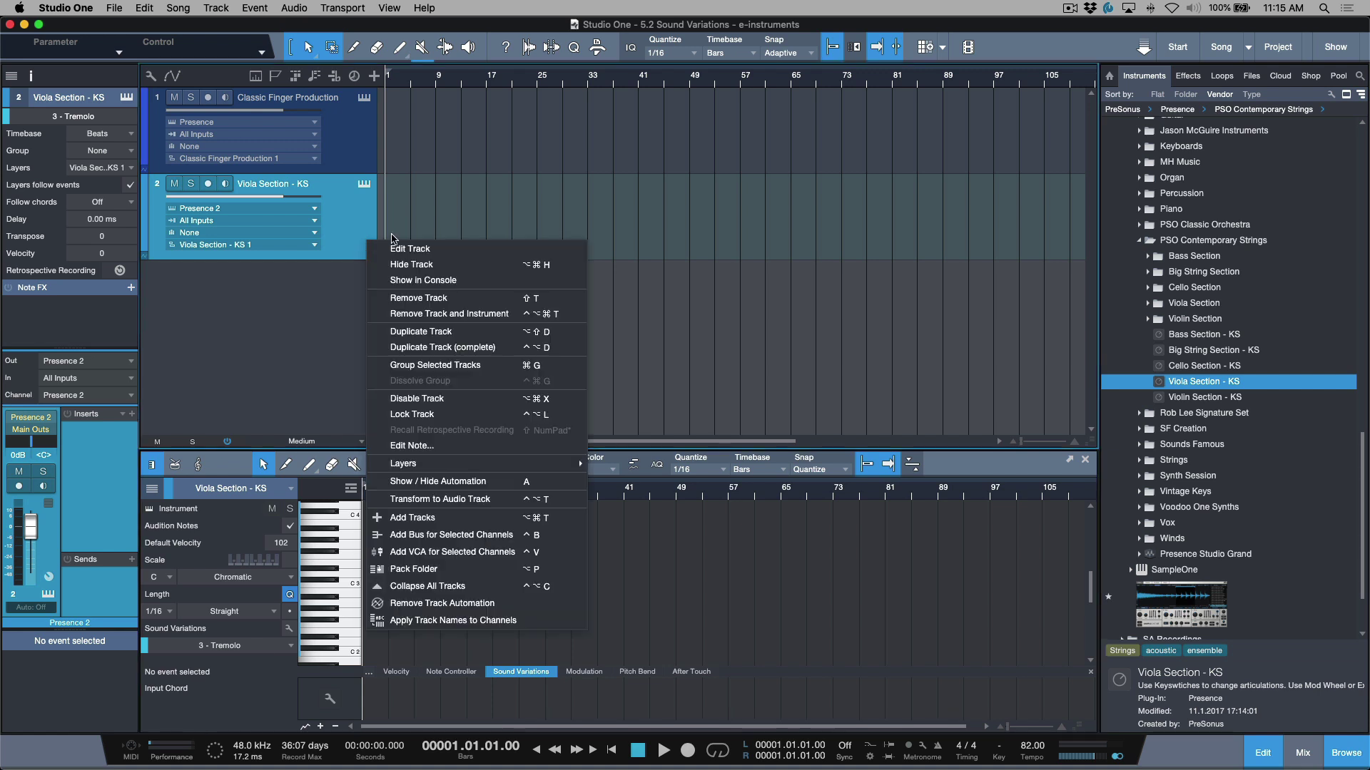
pyautogui.click(460, 296)
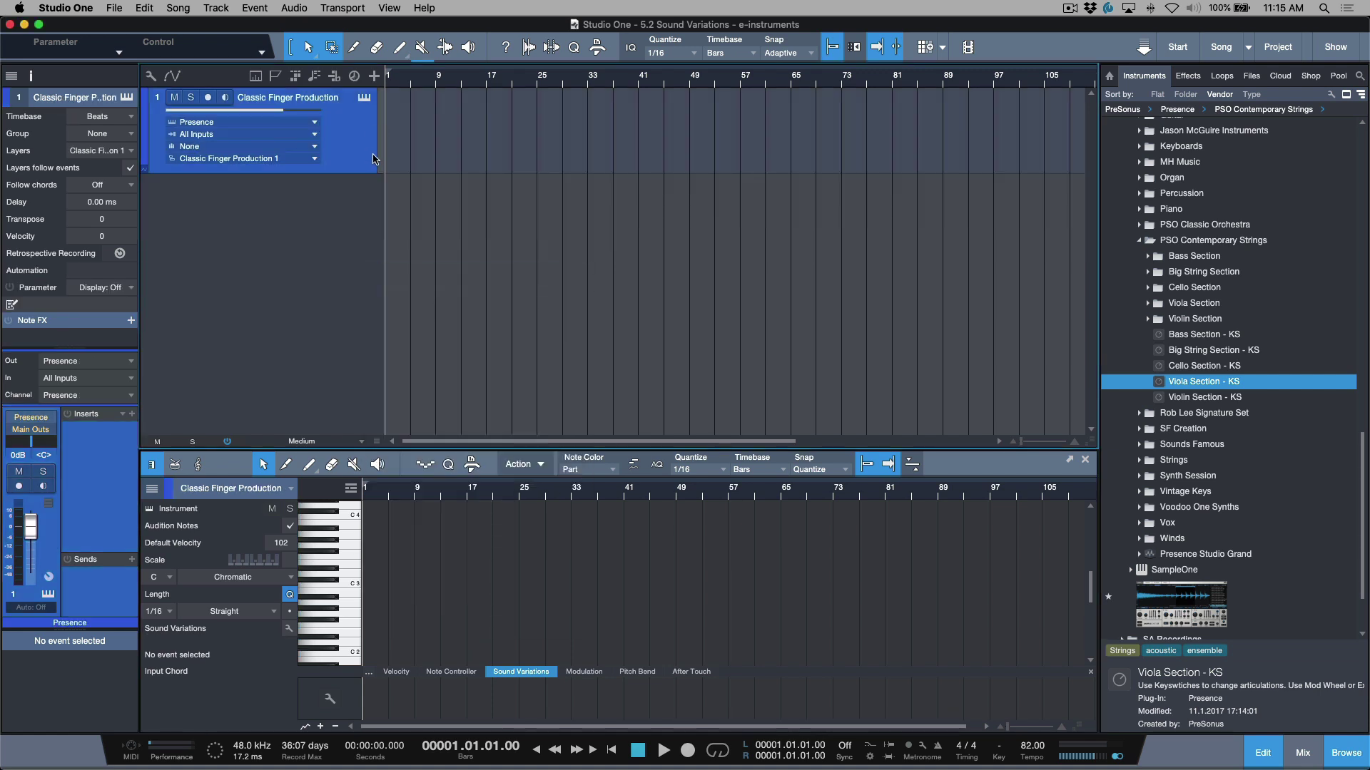
pyautogui.moveTo(383, 138)
pyautogui.mouseDown()
pyautogui.moveTo(457, 138)
pyautogui.moveTo(391, 139)
pyautogui.mouseUp()
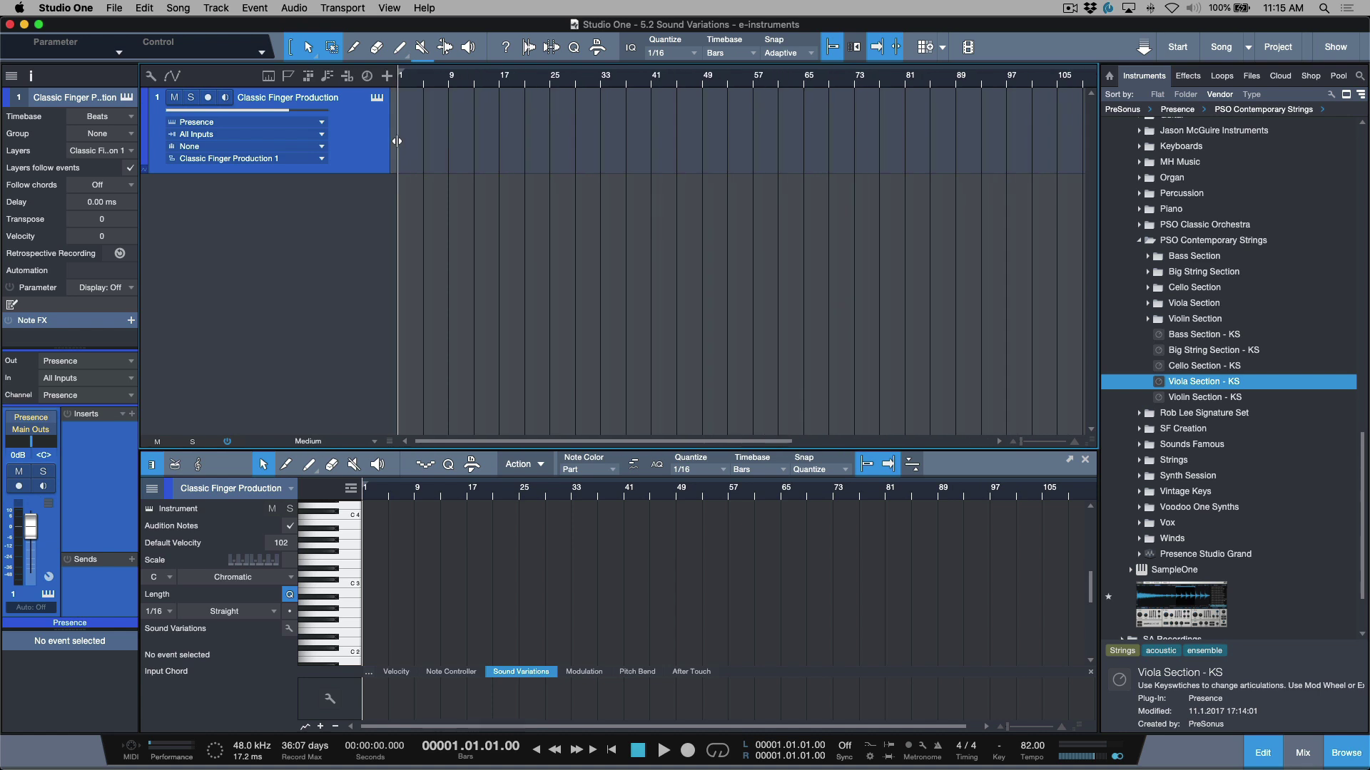
# - Reopen the Classic Finger Production instrument, read through the key switches in its description, and close it
pyautogui.click(377, 100)
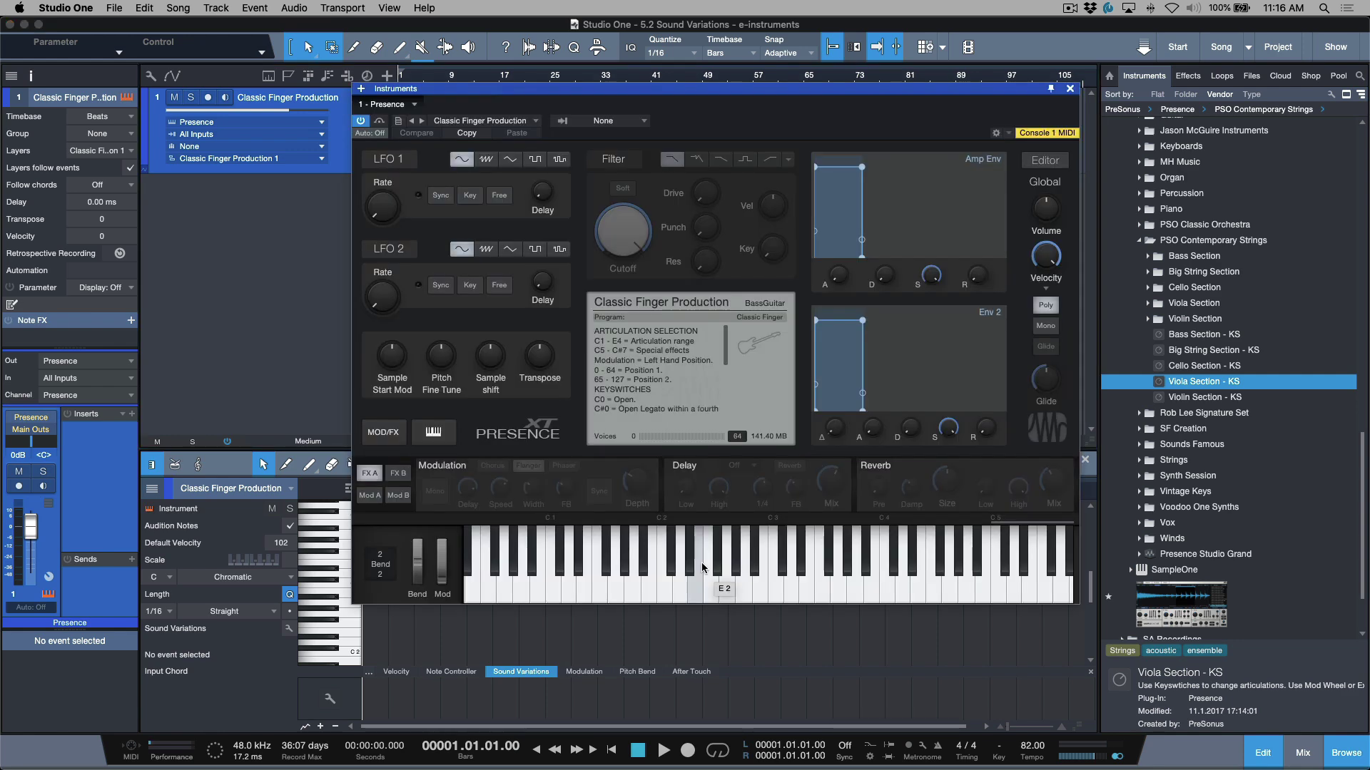
pyautogui.click(688, 567)
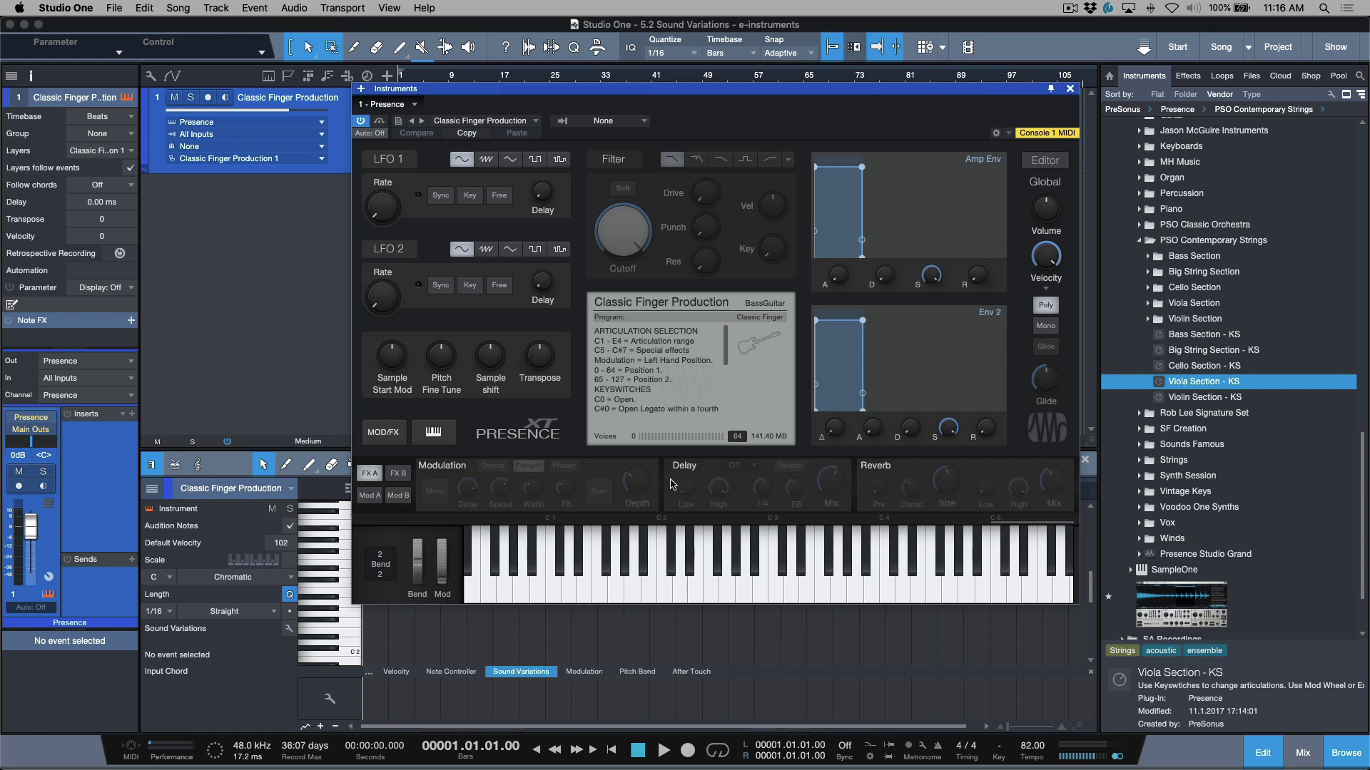
pyautogui.moveTo(725, 350); pyautogui.dragTo(721, 378)
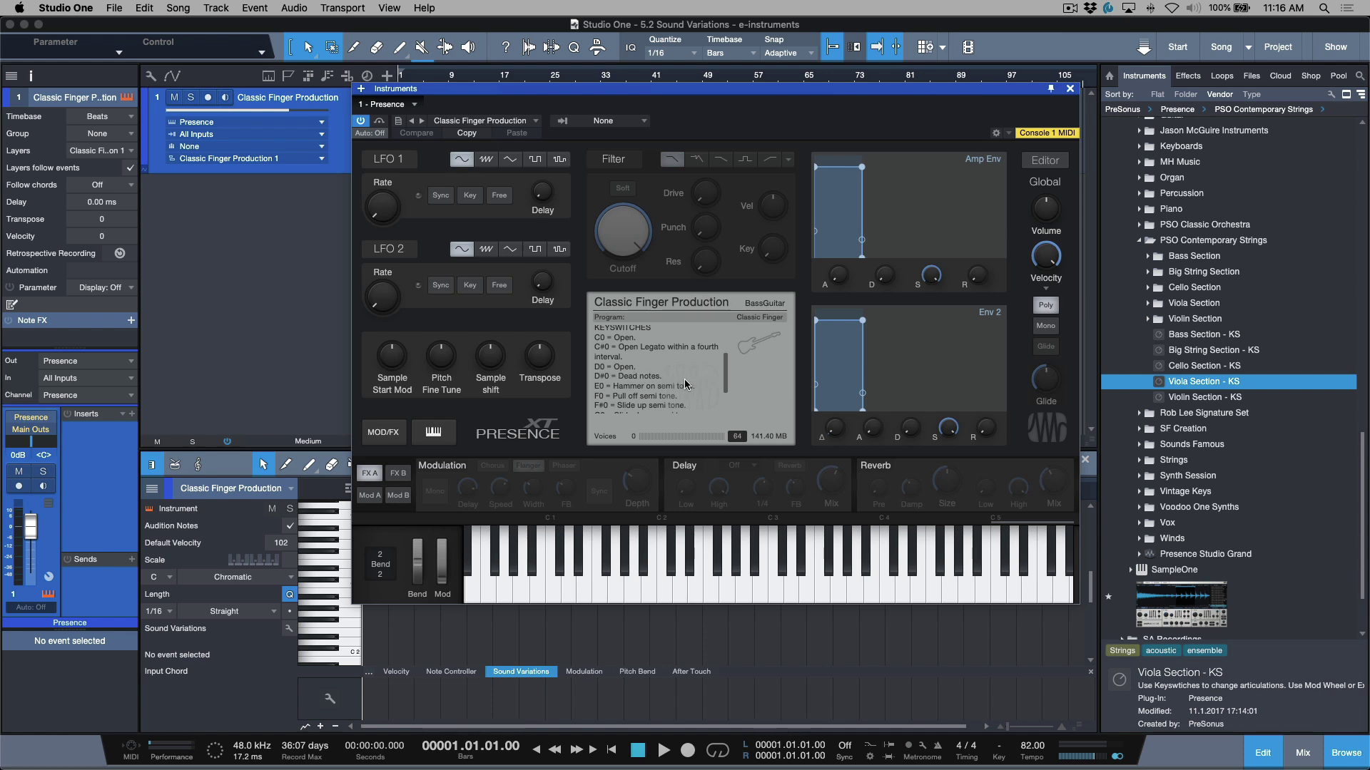
pyautogui.click(1069, 89)
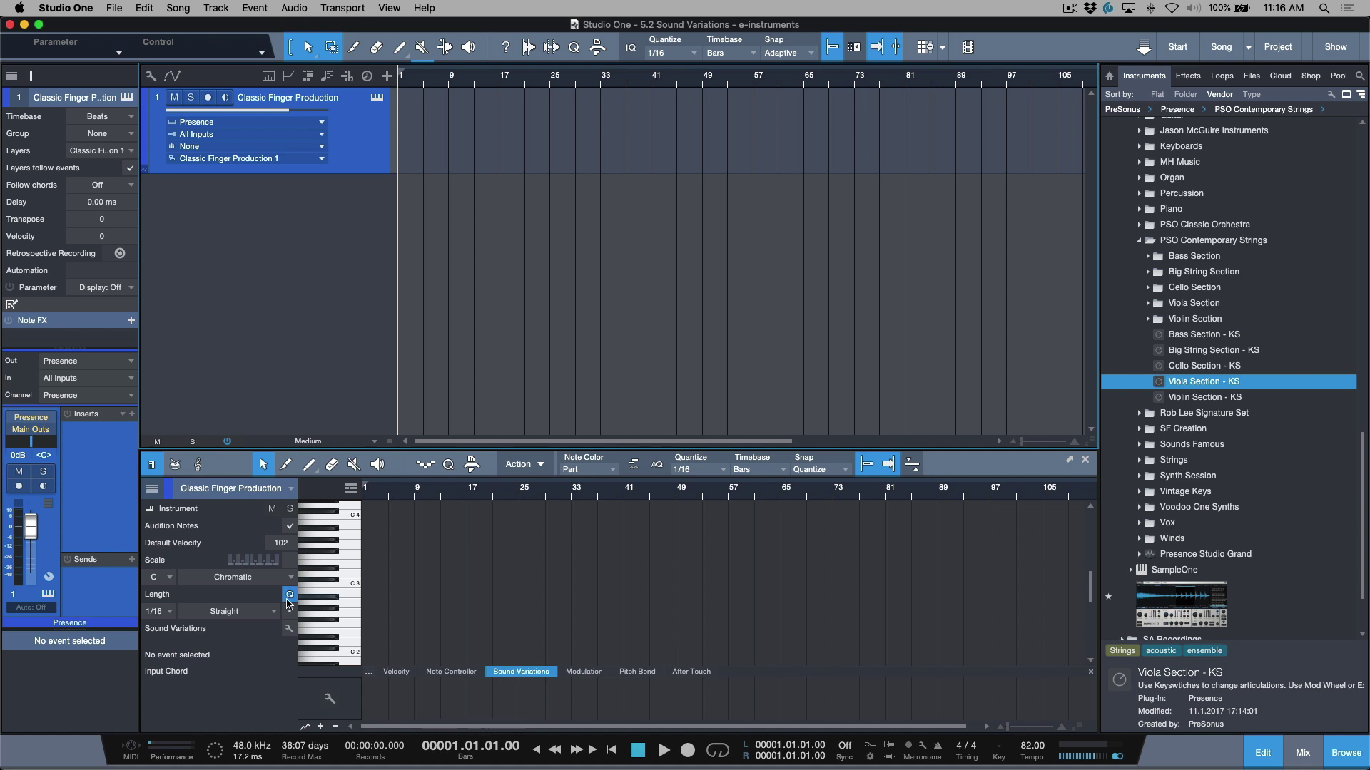
# - Load the Classic Finger Production map from the e-instruments eBass folder into the bass track's Sound Variations editor
pyautogui.click(289, 629)
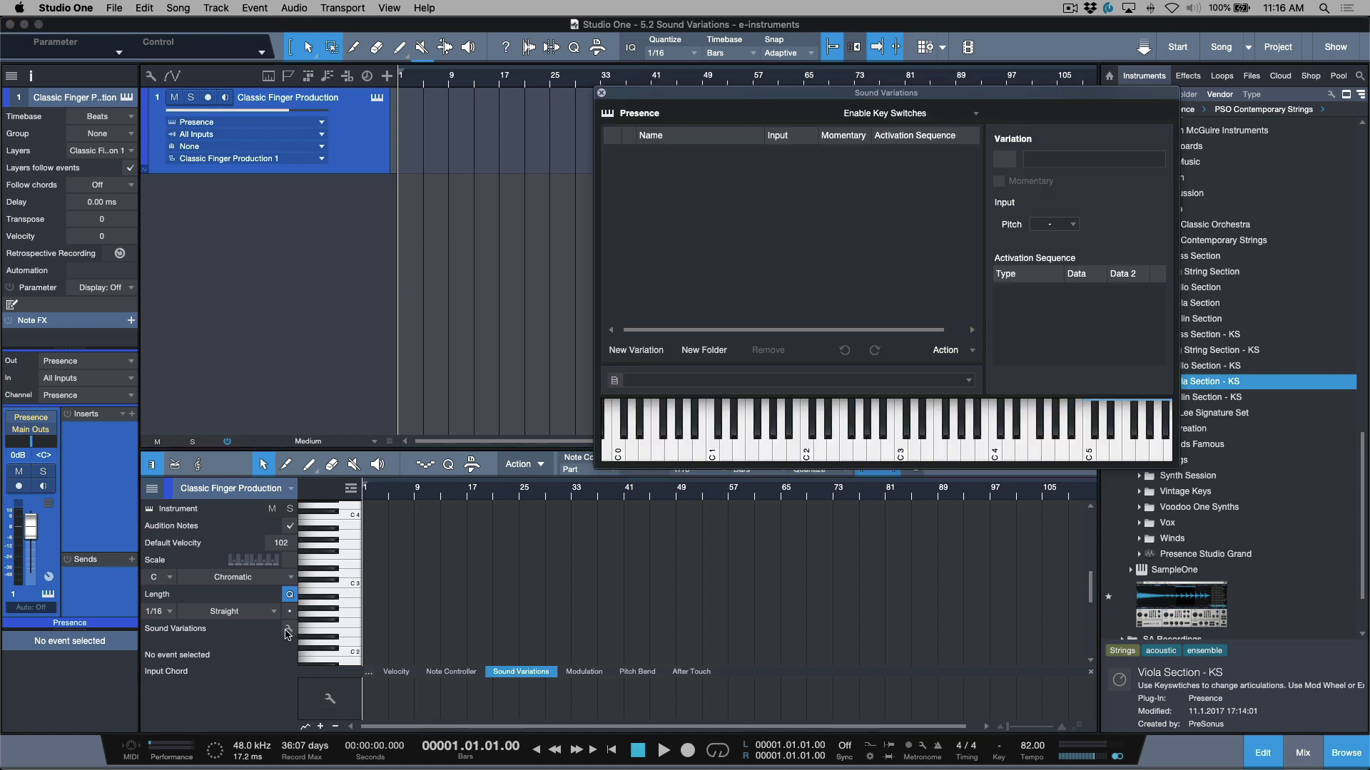
pyautogui.moveTo(775, 94); pyautogui.dragTo(612, 132)
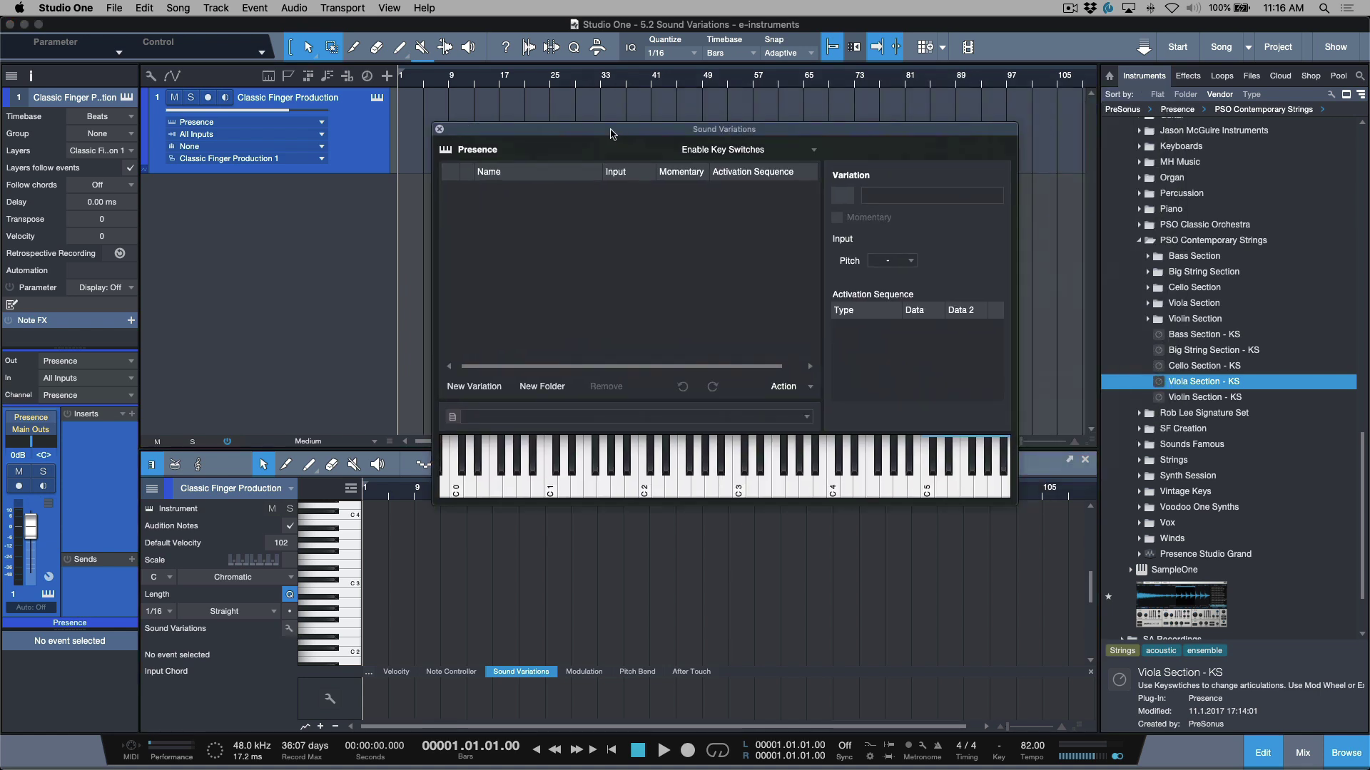
pyautogui.click(601, 419)
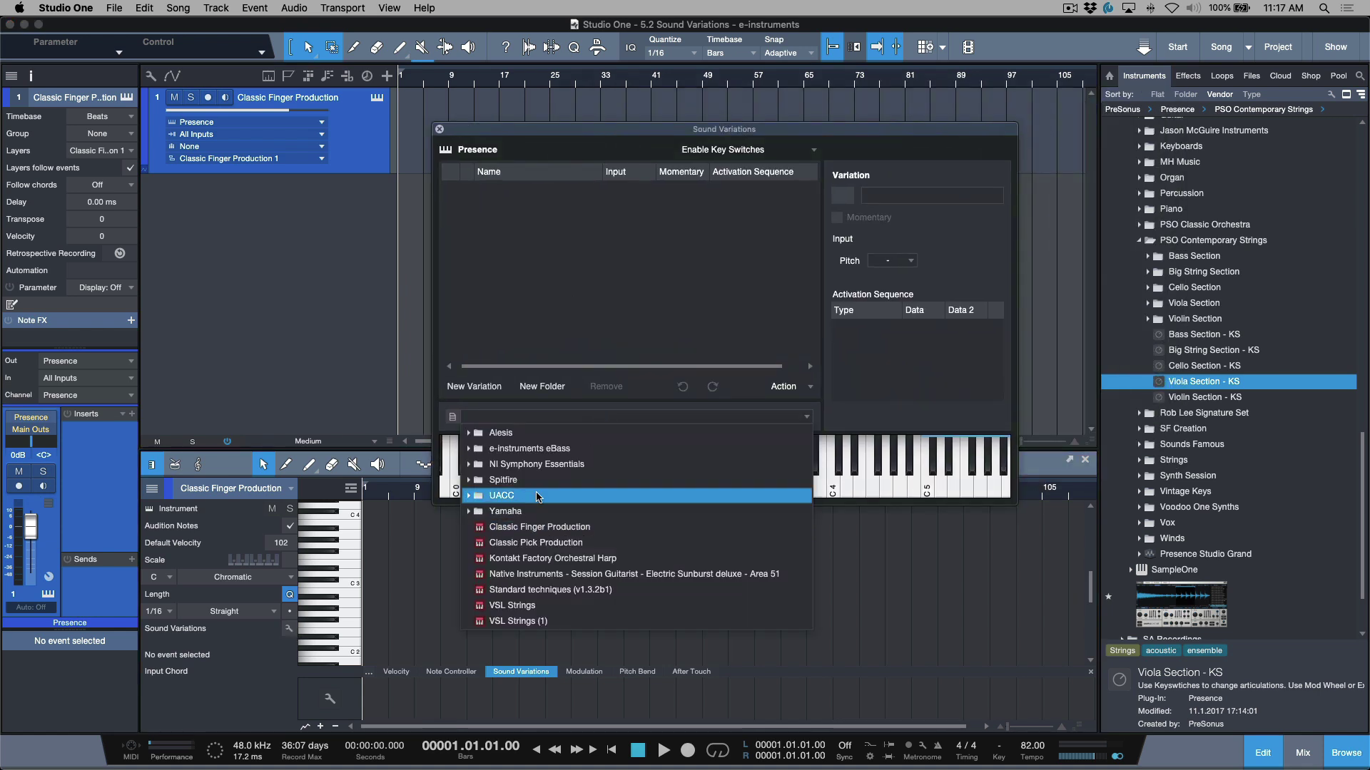
pyautogui.click(544, 449)
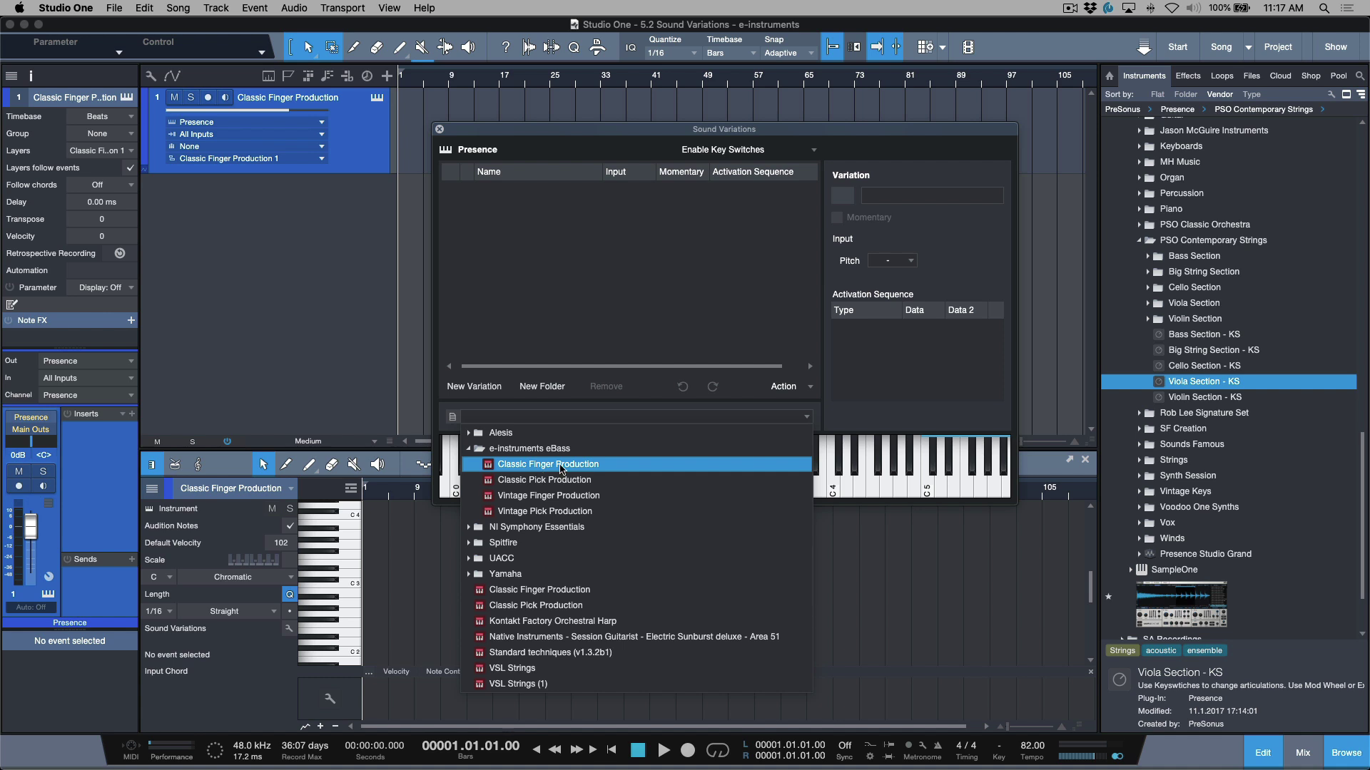
pyautogui.click(562, 469)
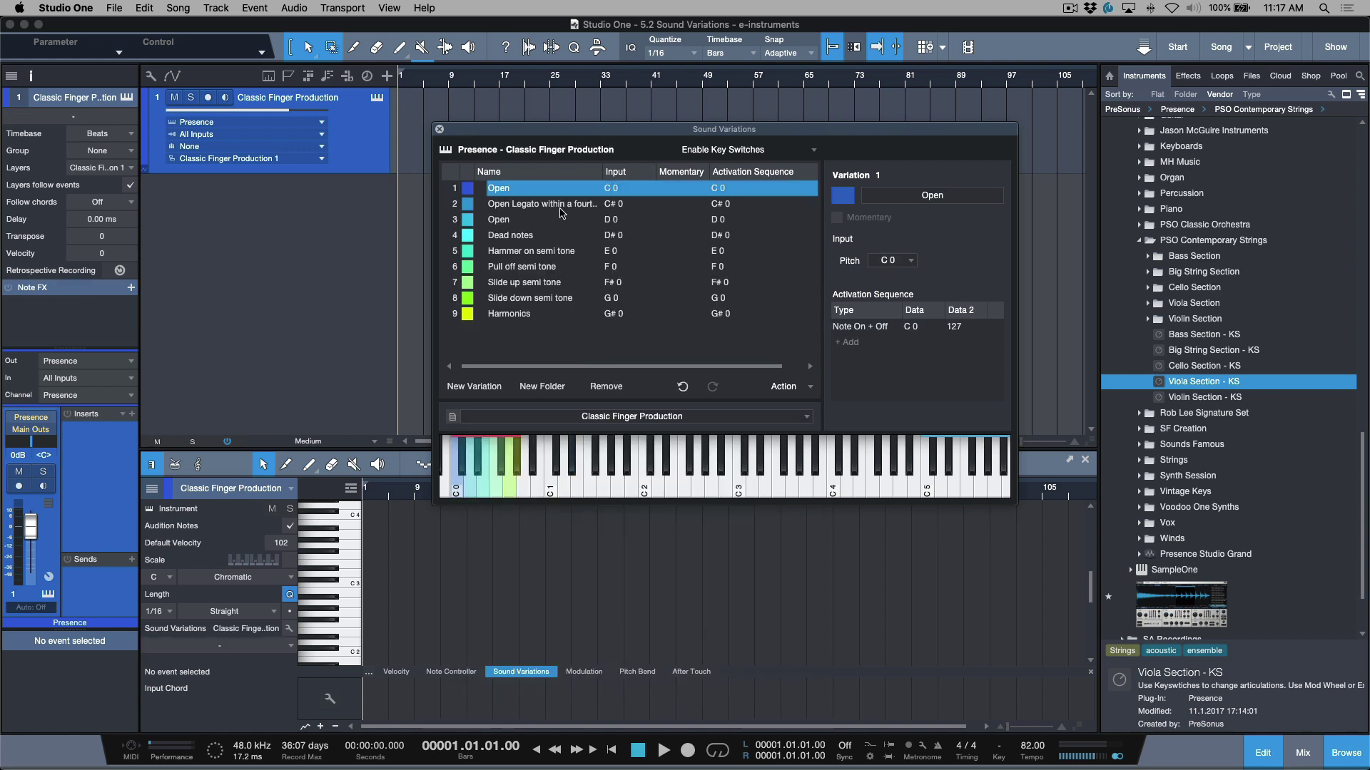
# - Arrange the pinned Presence instrument beside the Sound Variations editor and compare its described key switches with the loaded variations
pyautogui.click(377, 97)
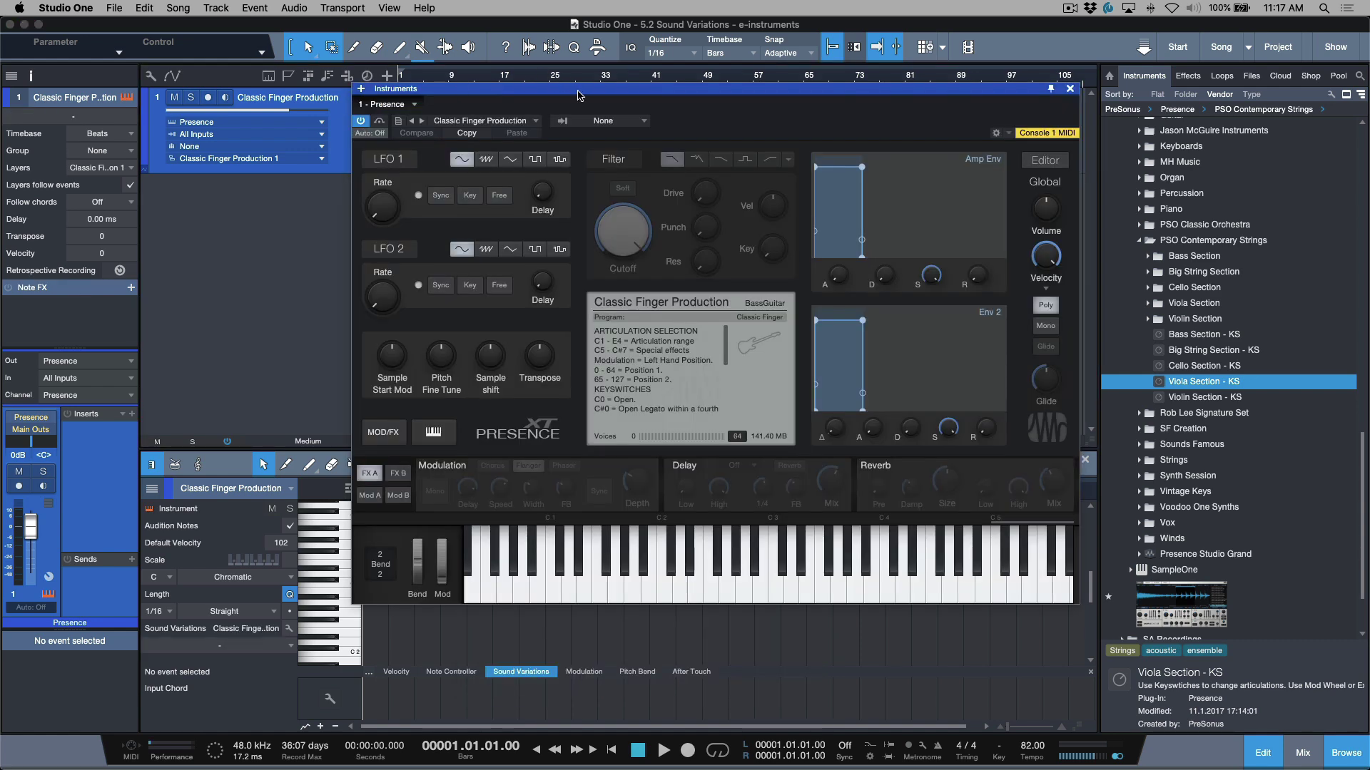
pyautogui.click(1050, 89)
pyautogui.click(288, 629)
pyautogui.moveTo(574, 143); pyautogui.dragTo(958, 211)
pyautogui.moveTo(706, 99); pyautogui.dragTo(424, 104)
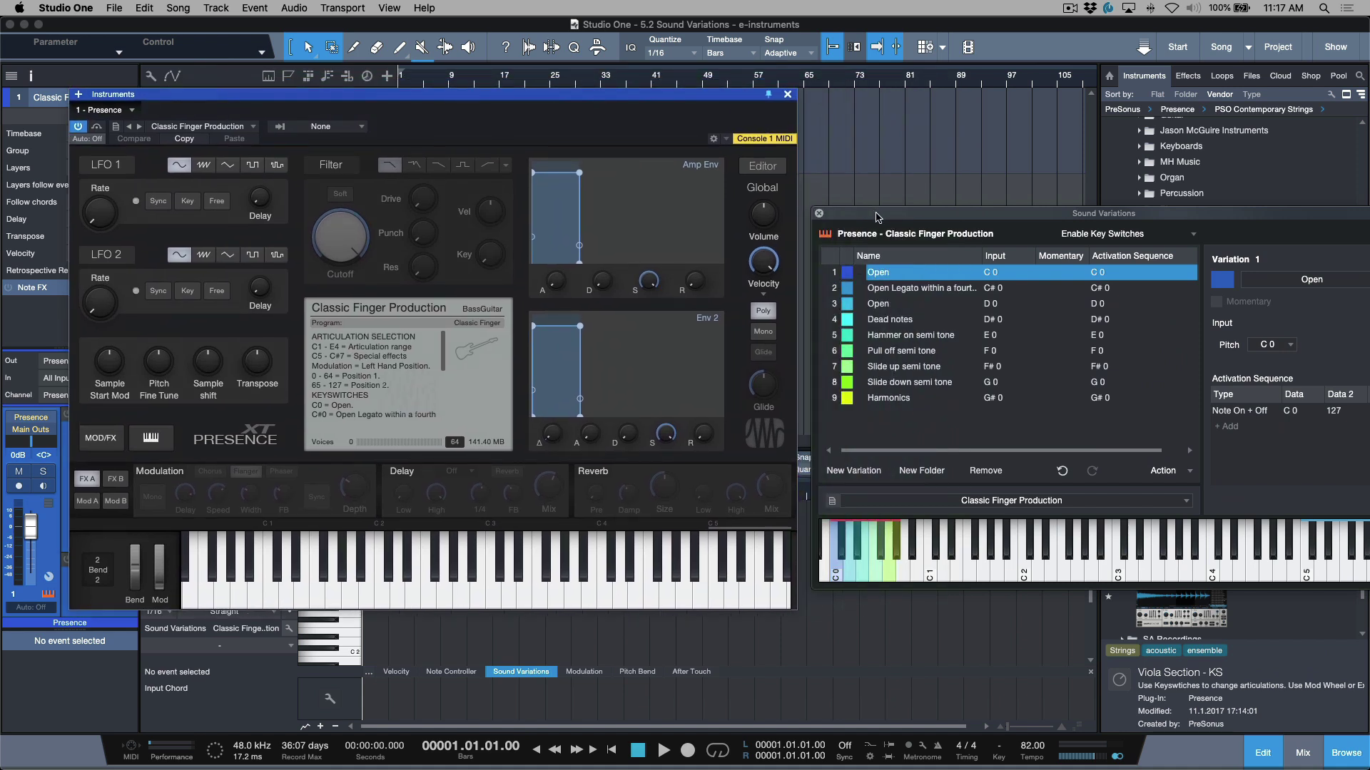
pyautogui.moveTo(877, 214); pyautogui.dragTo(863, 164)
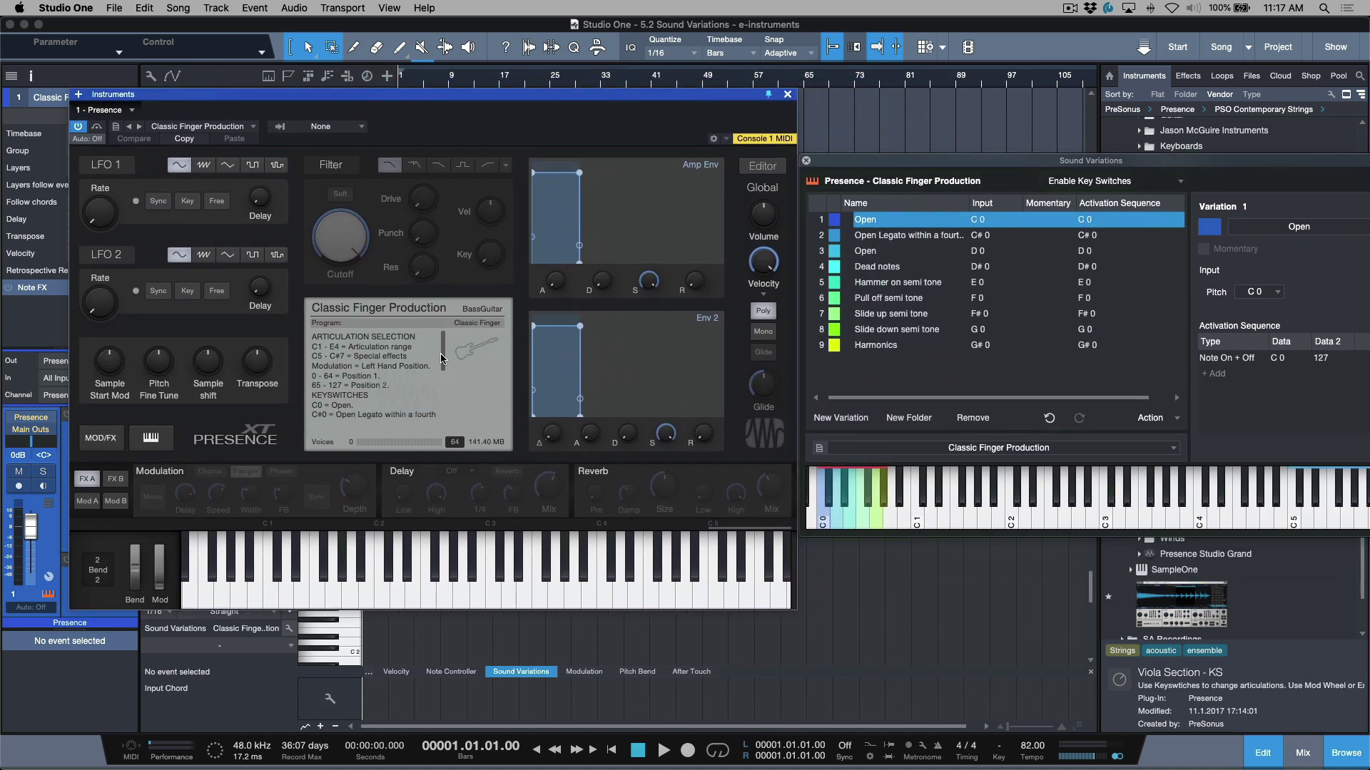
pyautogui.moveTo(443, 356); pyautogui.dragTo(441, 386)
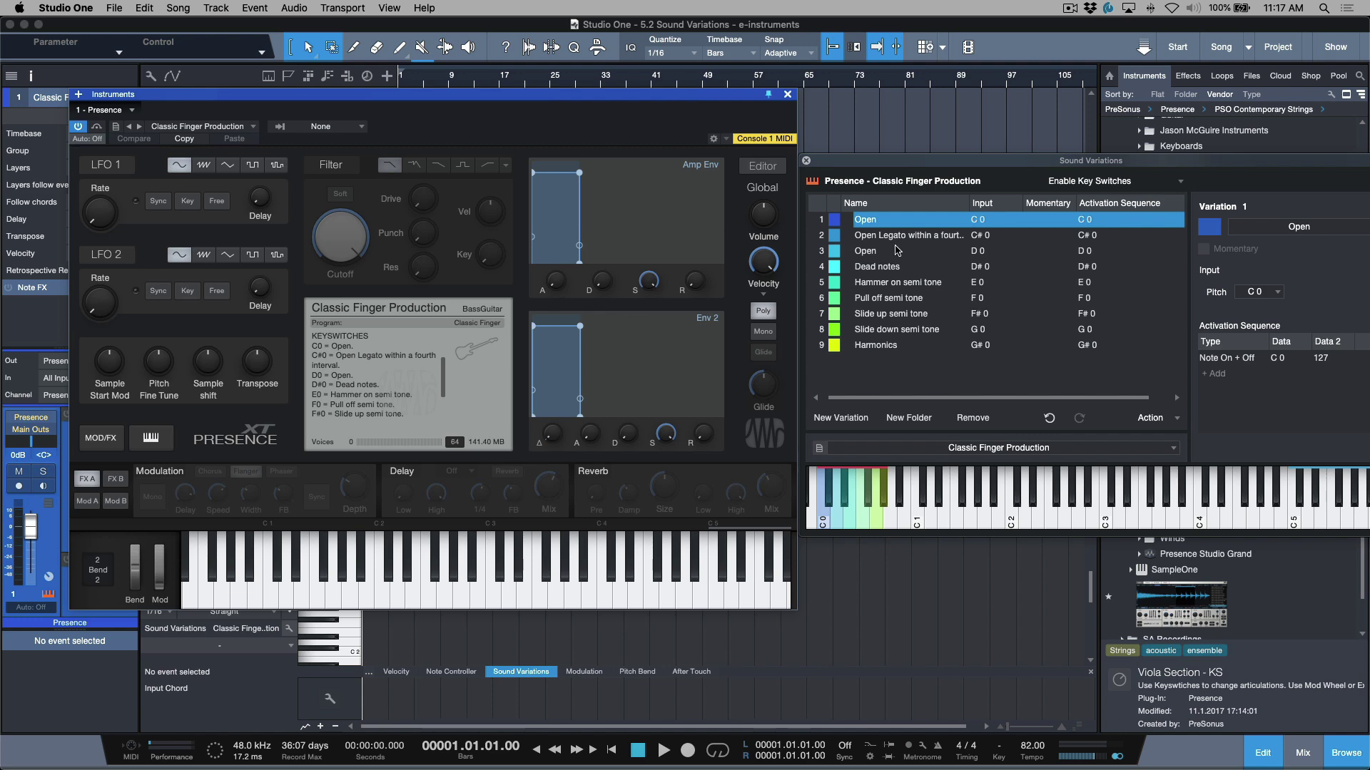
# - Update the Classic Finger Production instrument preset with the loaded sound variations and close the instrument windows
pyautogui.click(117, 127)
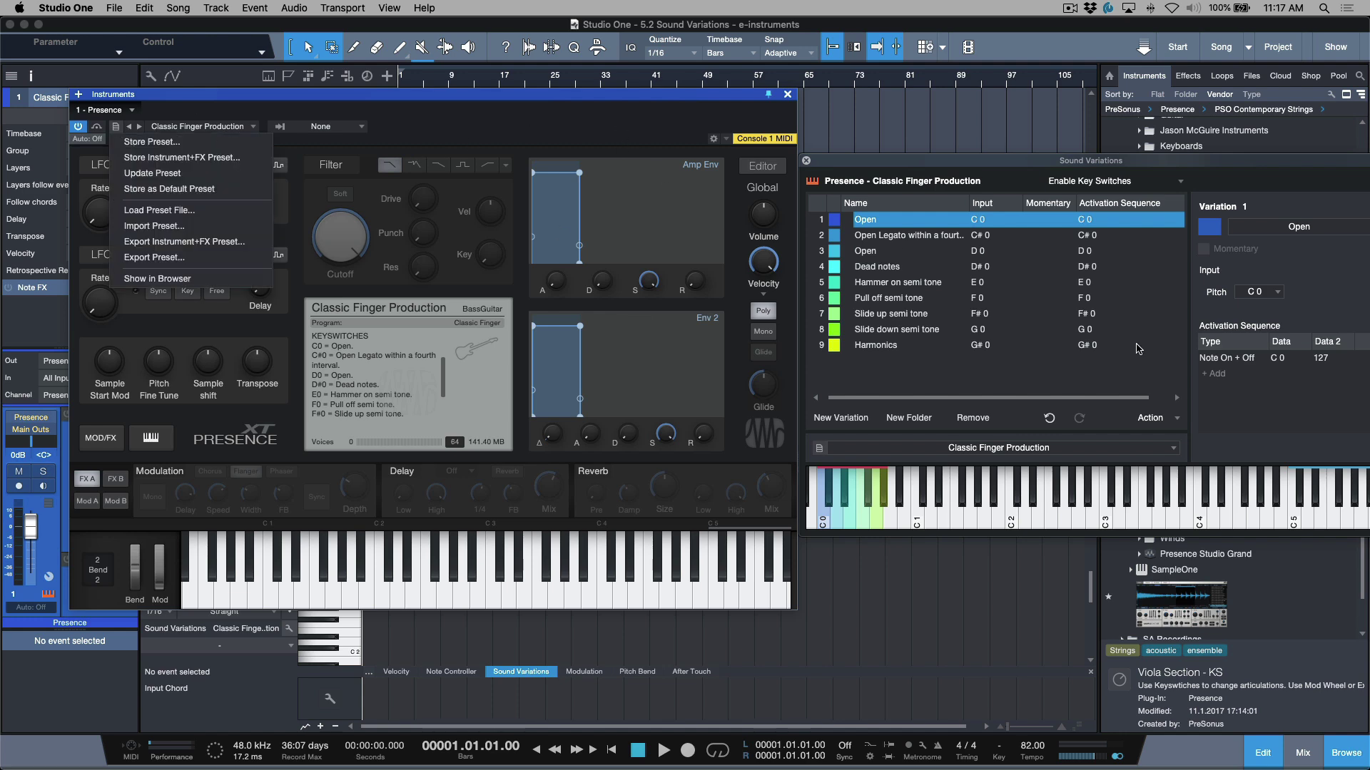
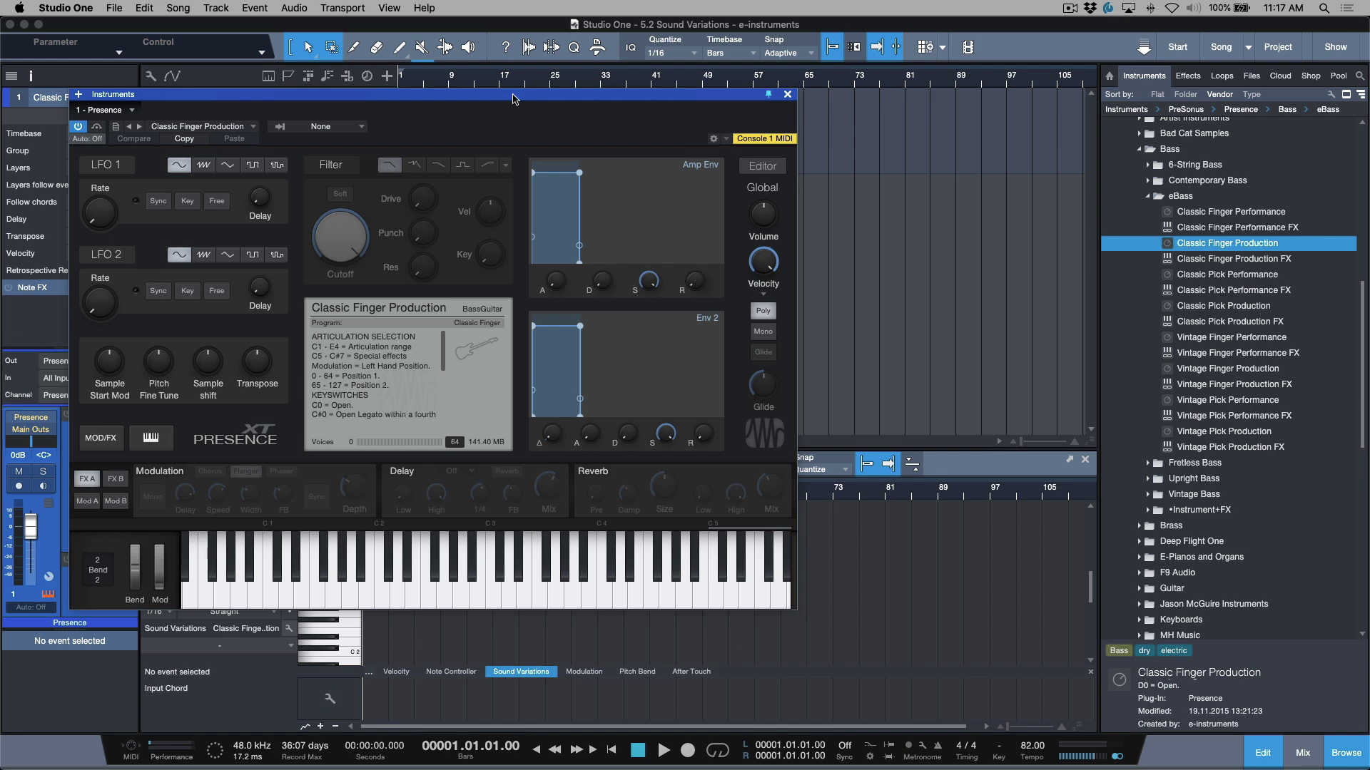
pyautogui.click(289, 631)
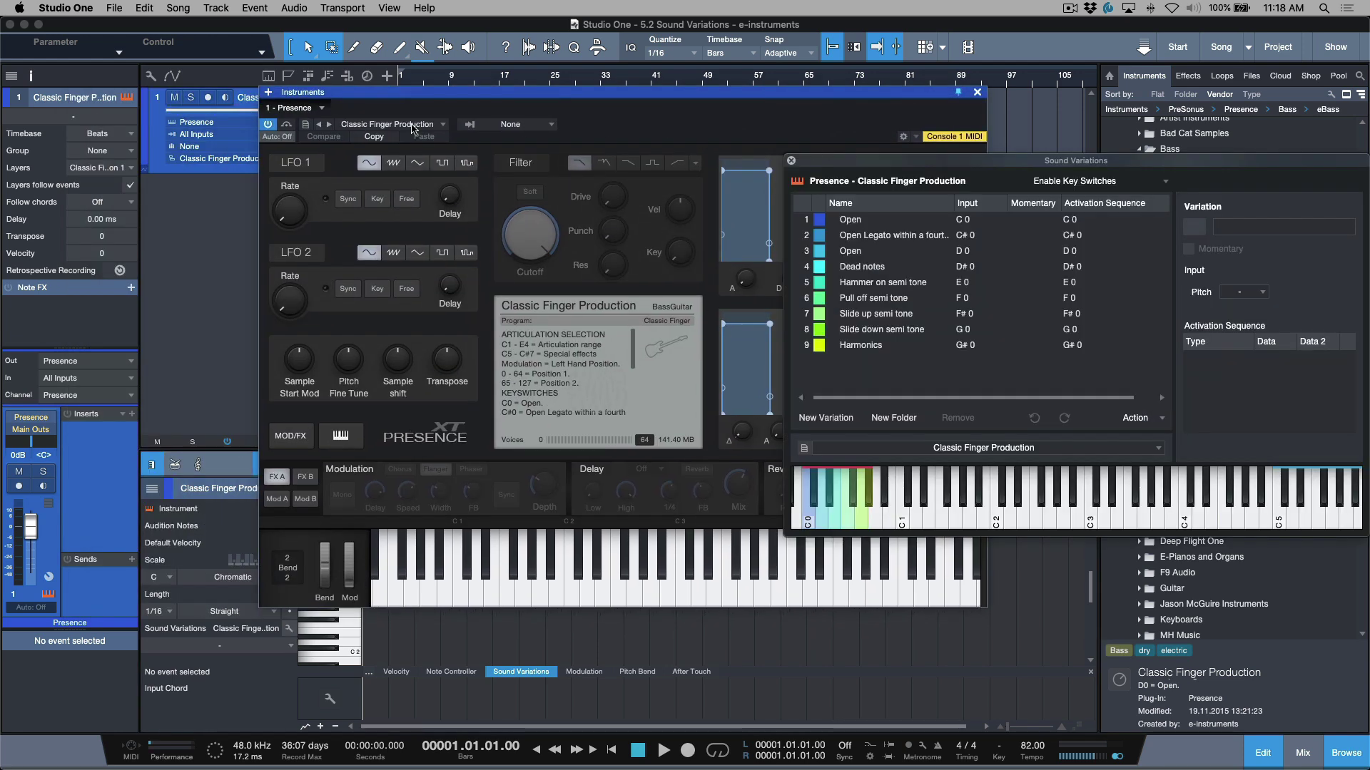
pyautogui.click(306, 124)
pyautogui.click(326, 174)
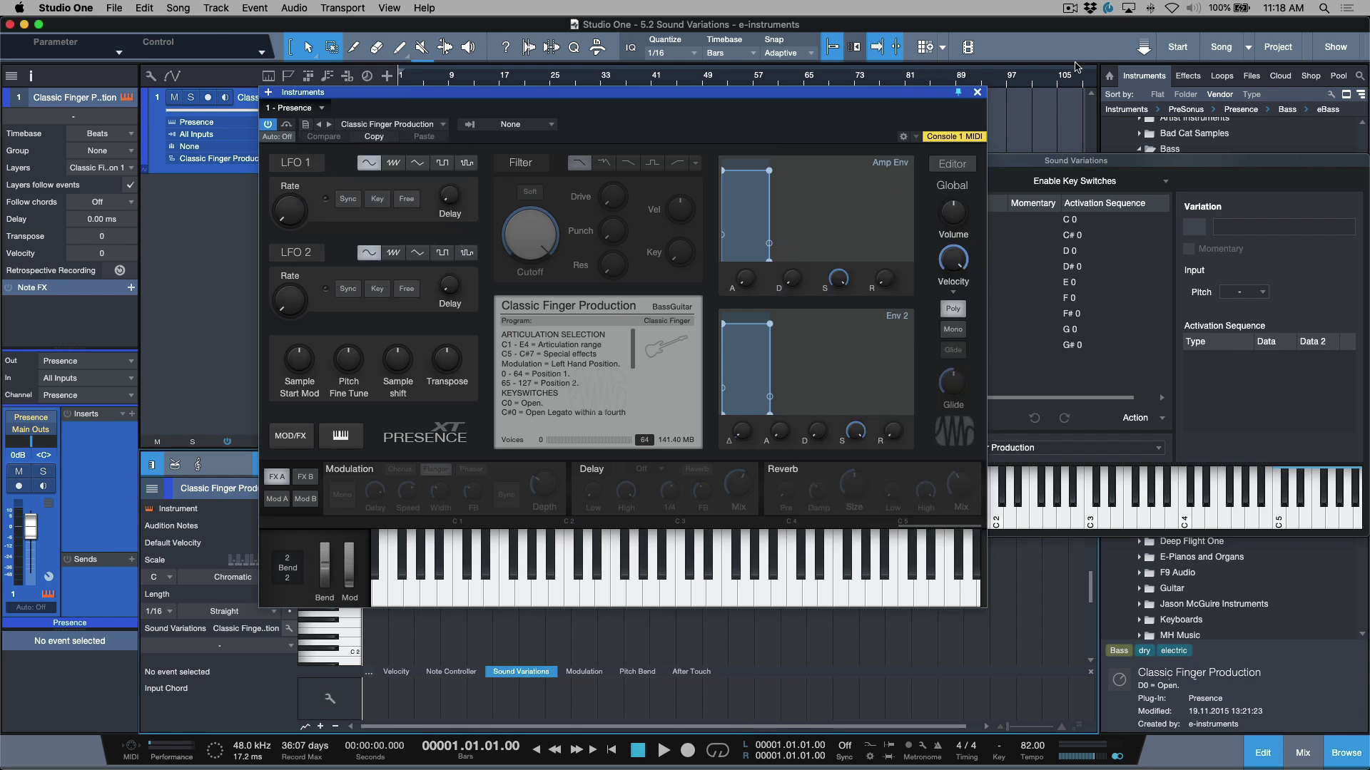
pyautogui.press('super+w')
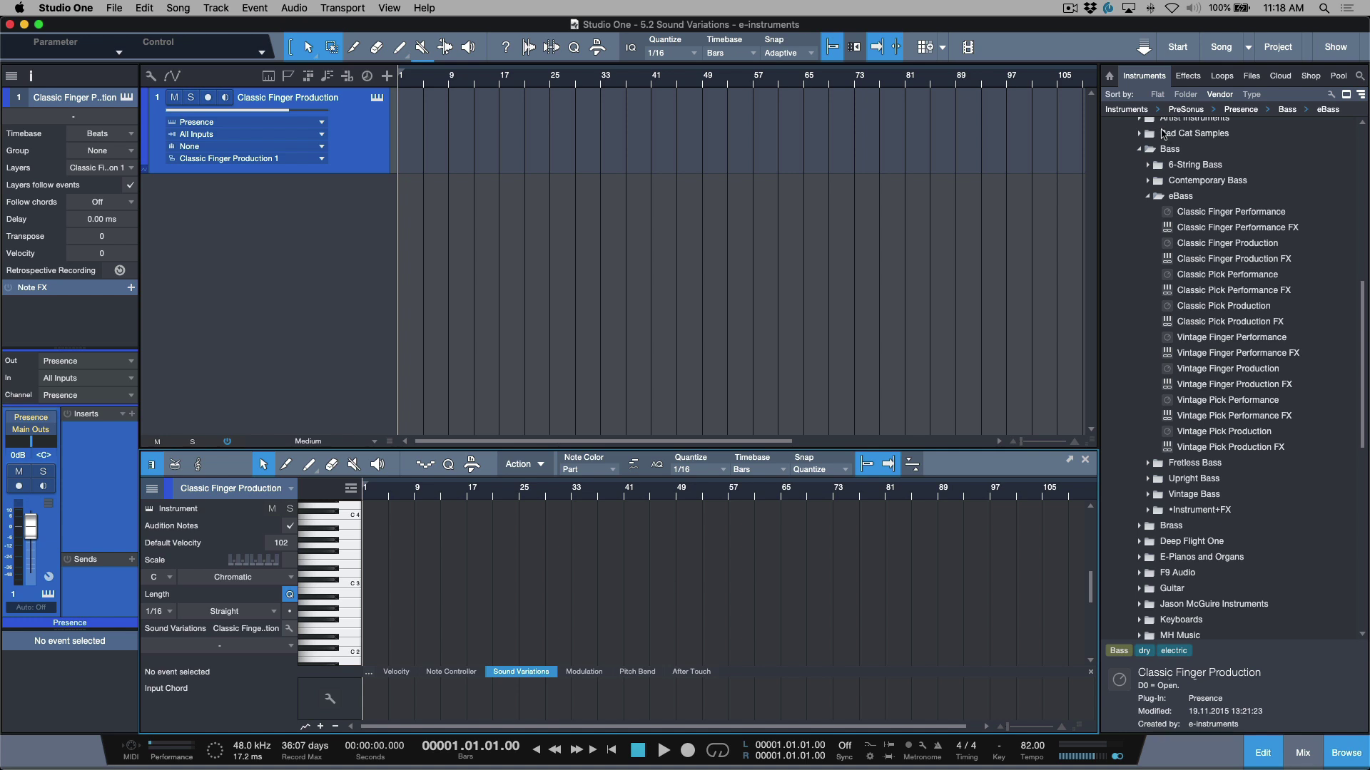
# - Re-index the presets and select the Classic Finger Production instrument in the eBass folder to check its details
pyautogui.click(1110, 76)
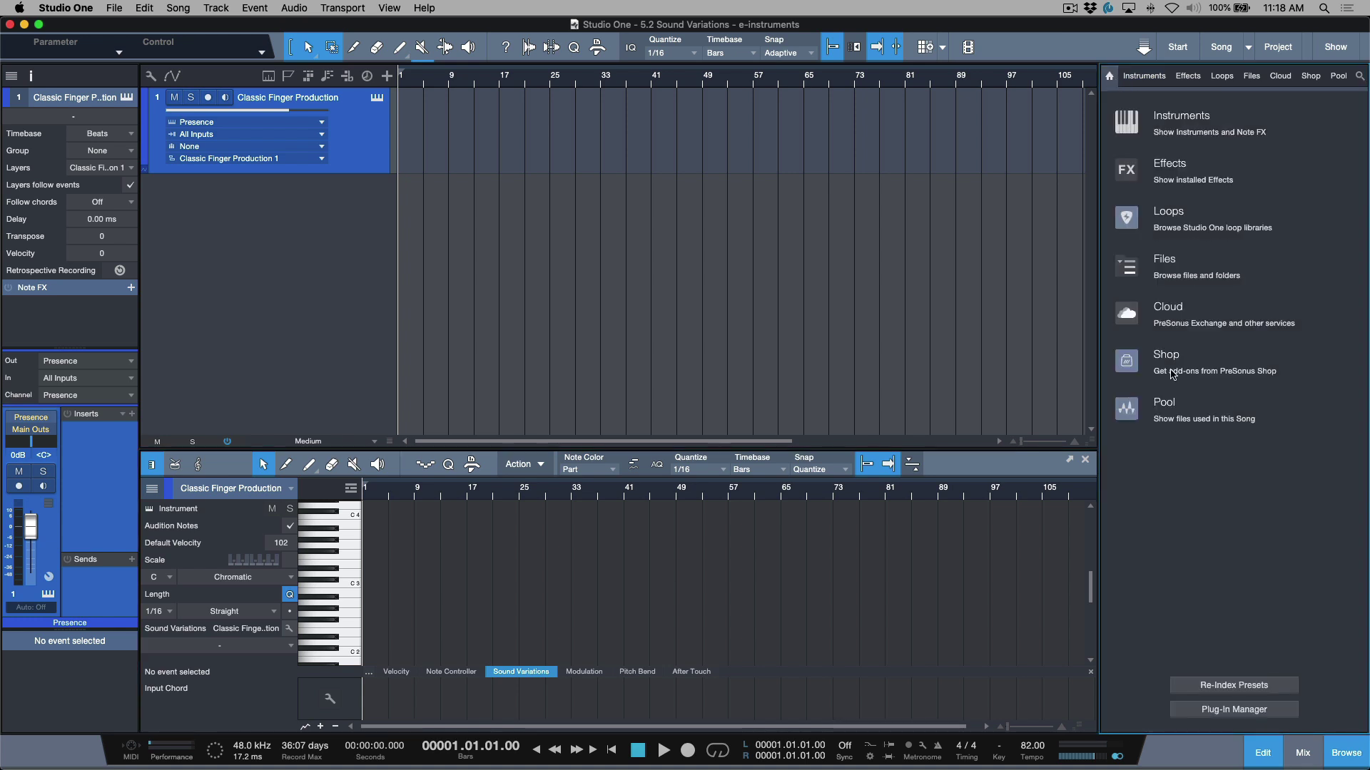
pyautogui.click(1242, 687)
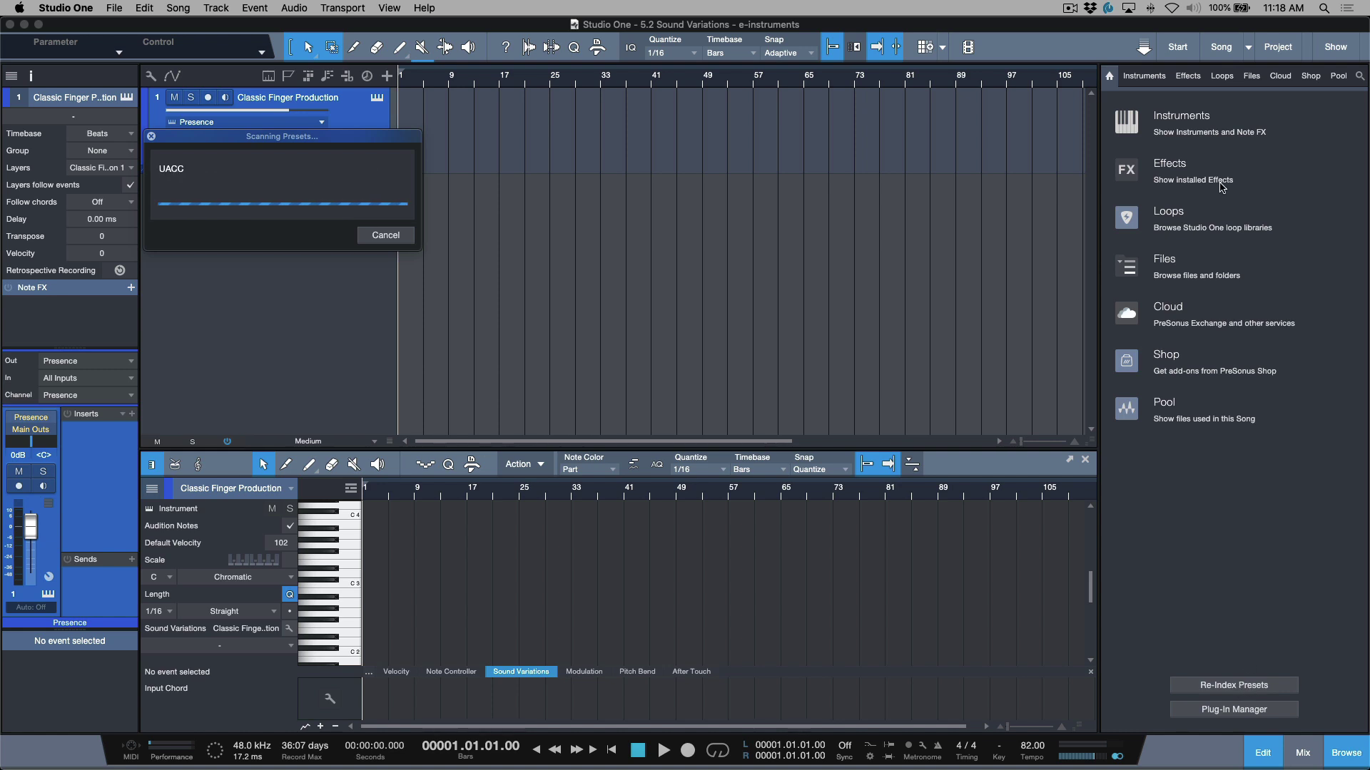
pyautogui.click(1156, 78)
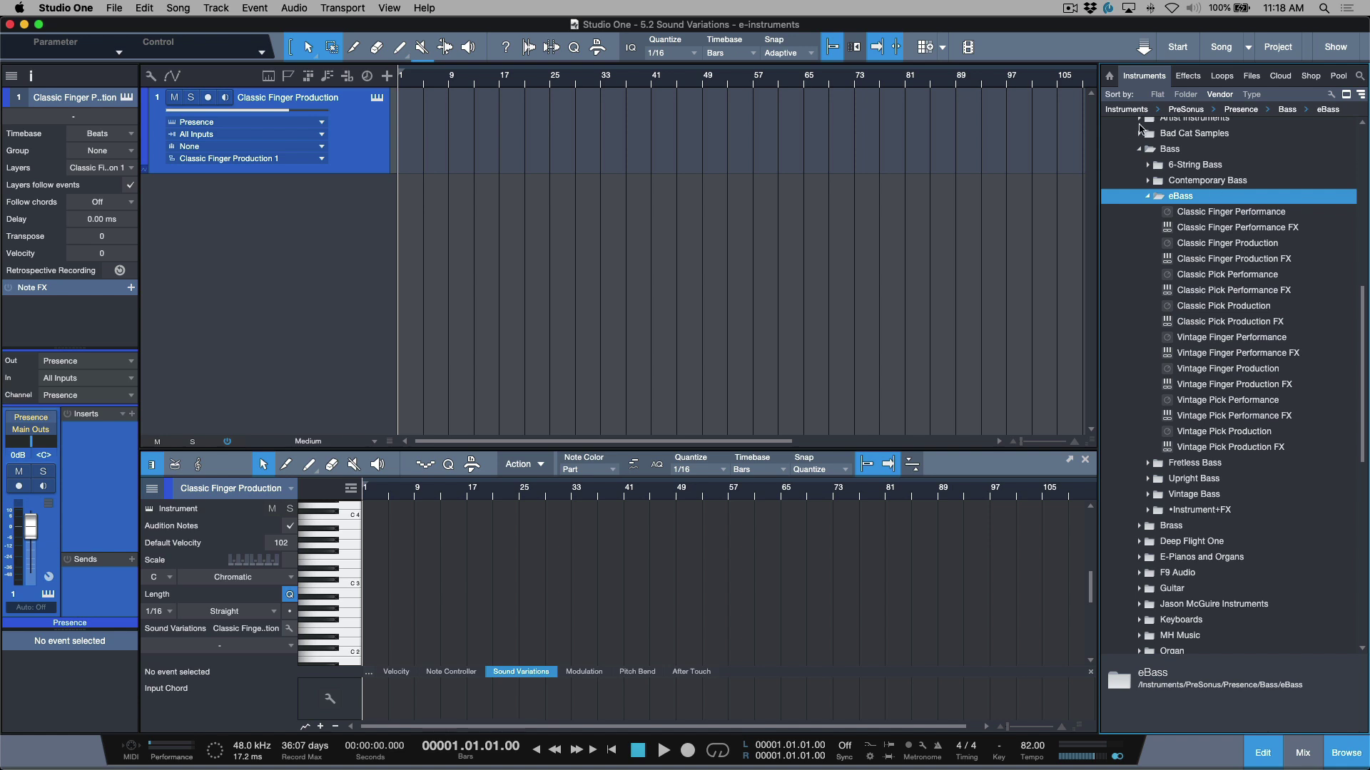
pyautogui.click(1241, 246)
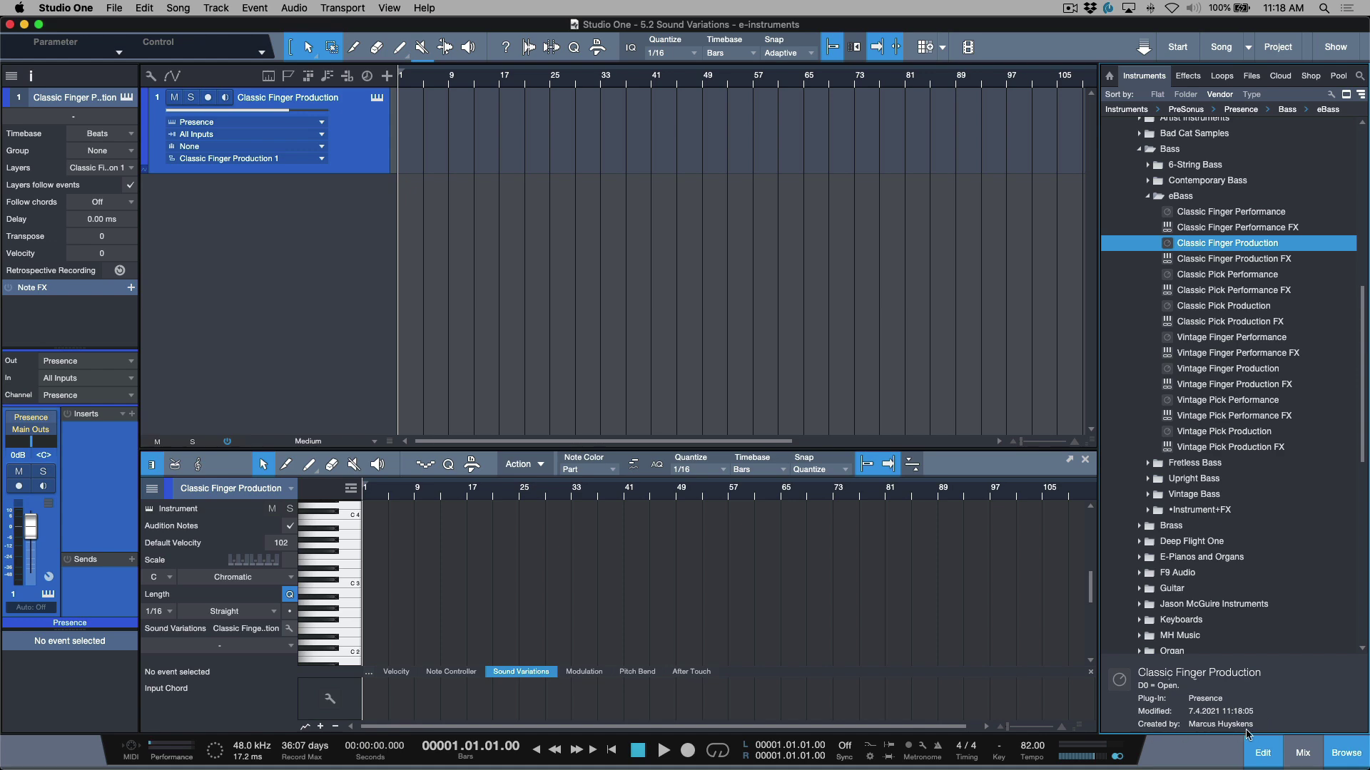
# - Show the file location of the factory Classic Pick Production instrument in Finder and close the Finder window
pyautogui.click(1253, 309)
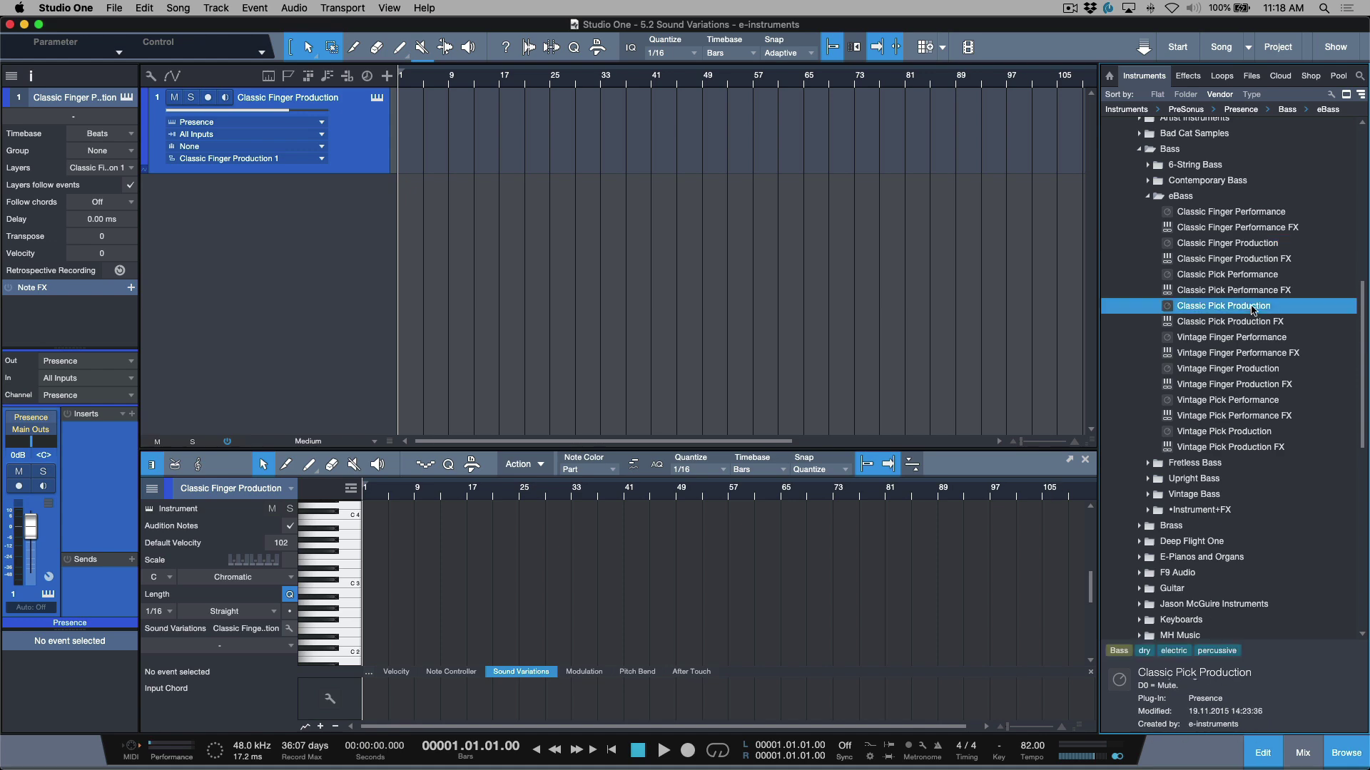
pyautogui.rightClick(1256, 311)
pyautogui.click(1266, 319)
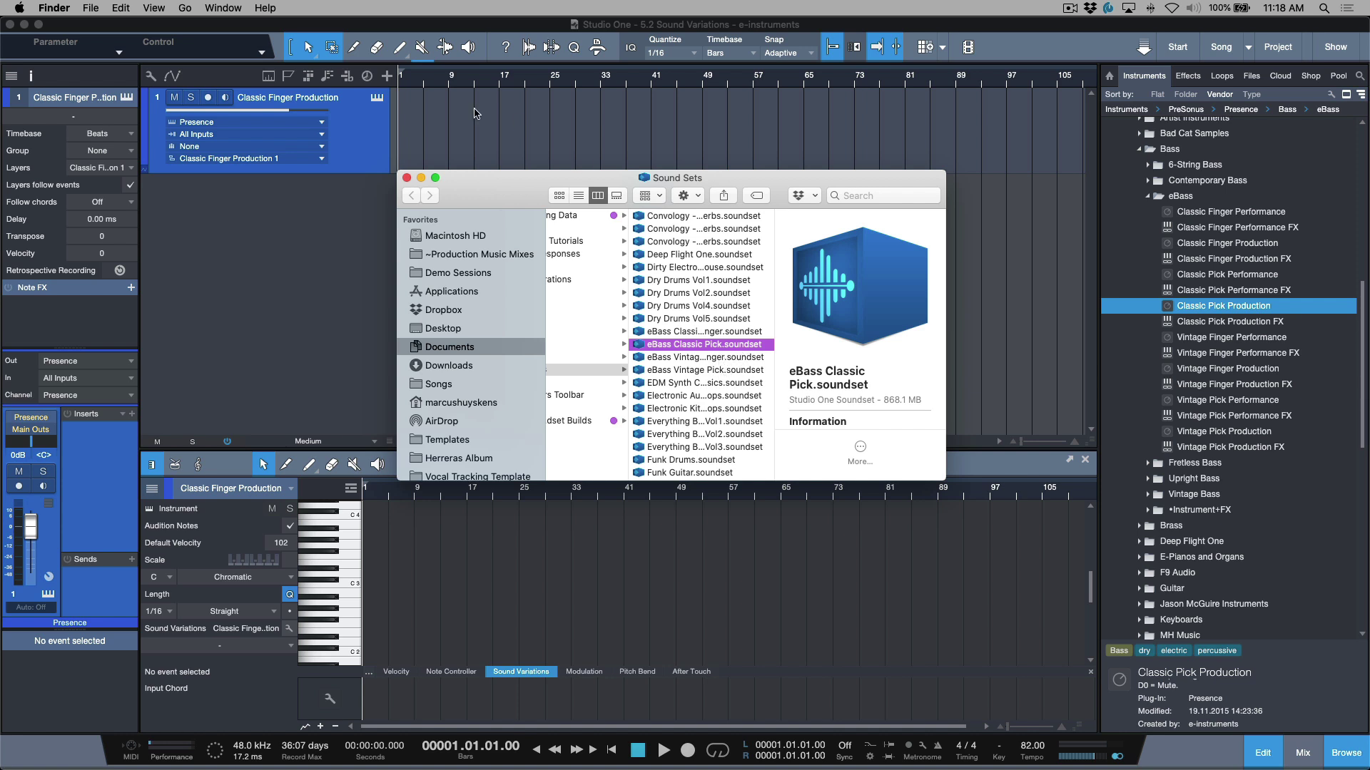
pyautogui.click(408, 180)
pyautogui.click(1064, 44)
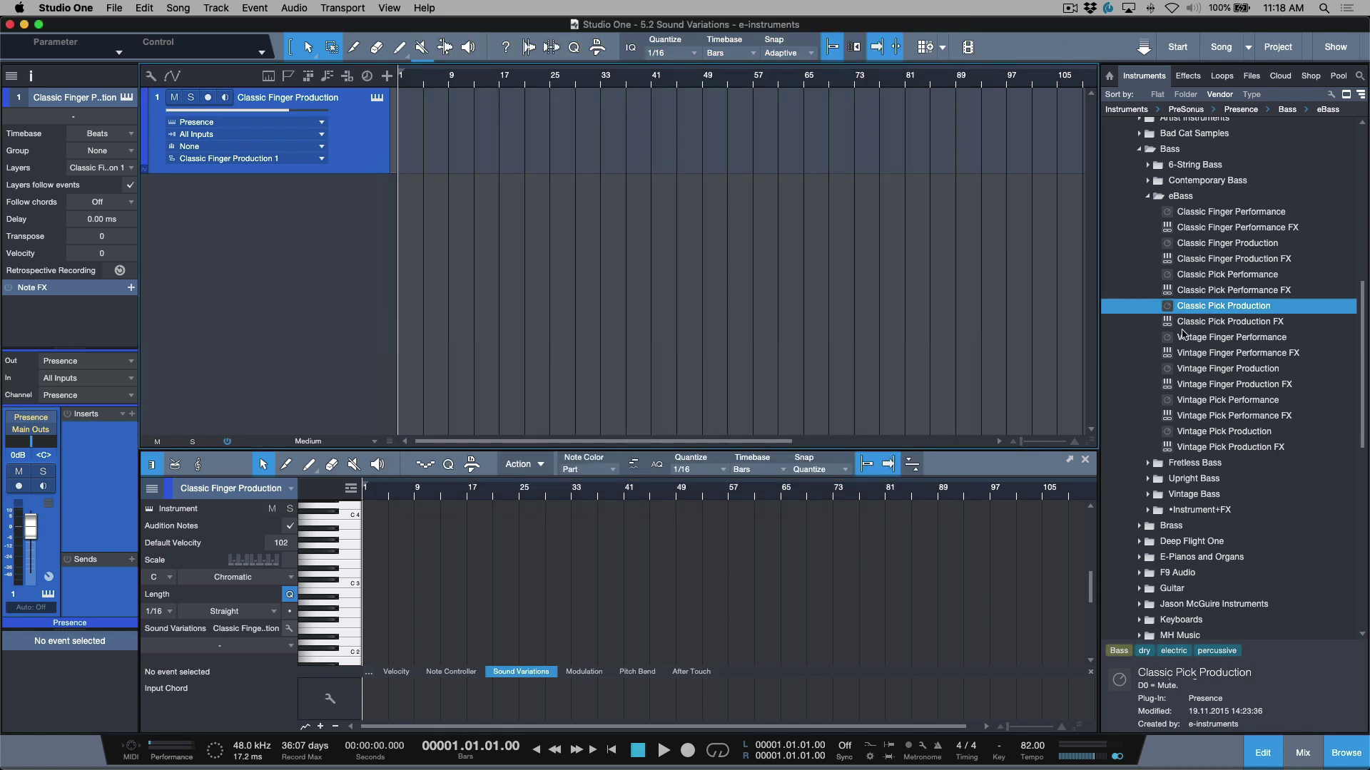
# - Show the file location of the updated Classic Finger Production preset in Finder
pyautogui.click(1237, 244)
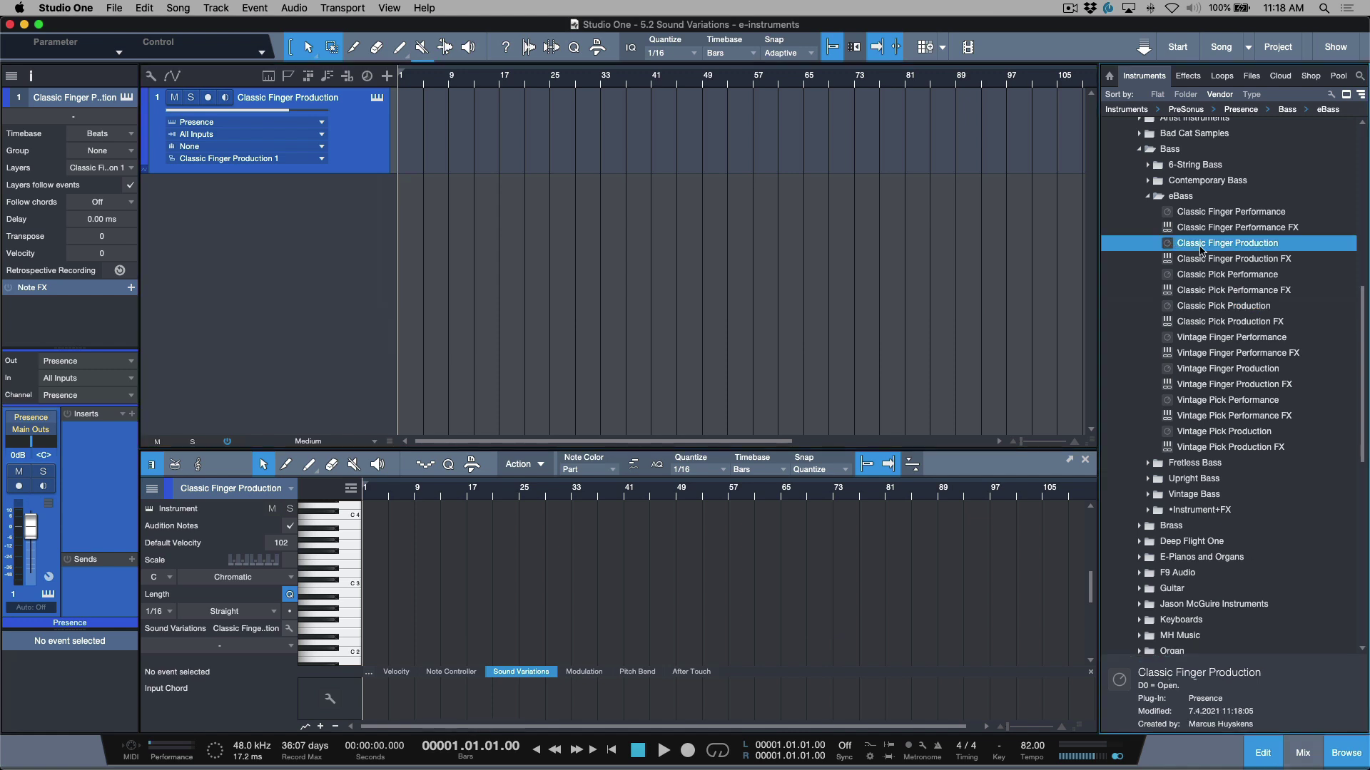
pyautogui.rightClick(1171, 246)
pyautogui.click(1220, 284)
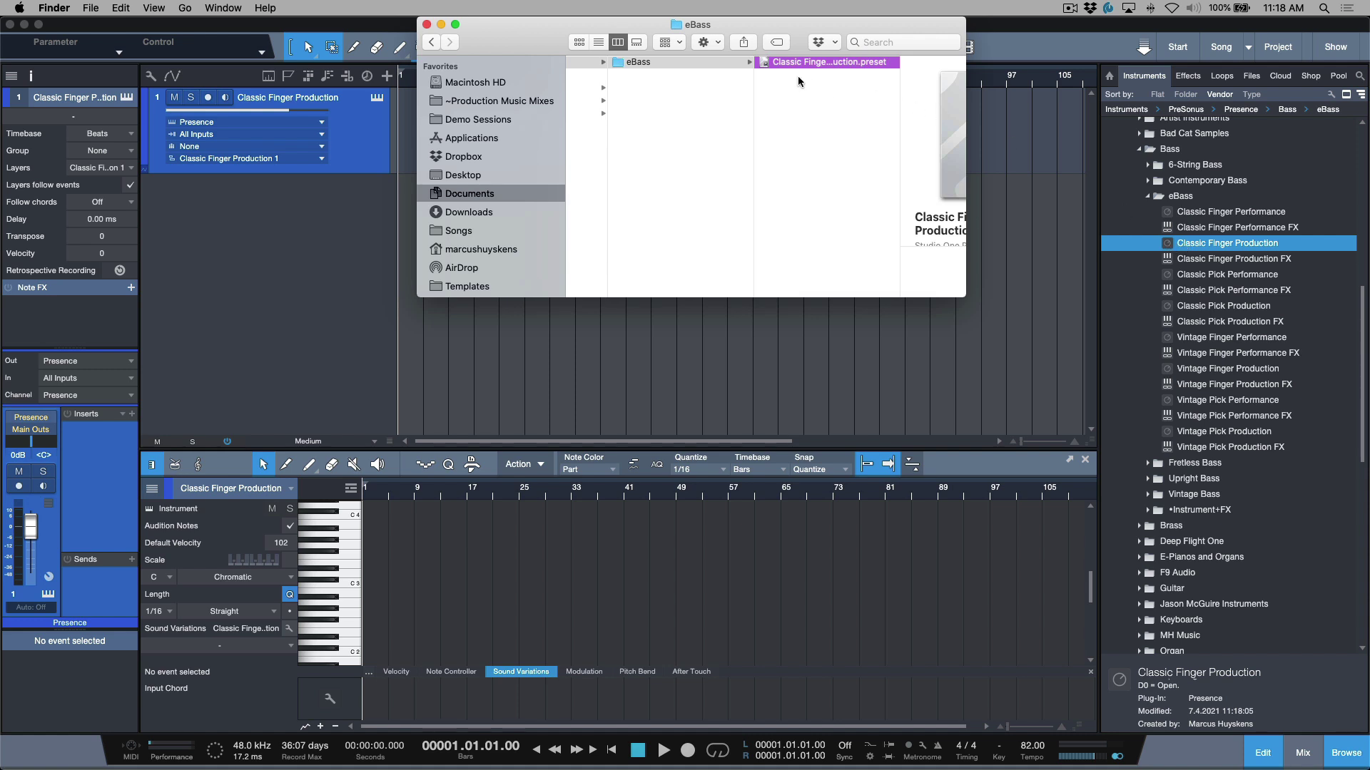
# - Replace the existing bass track with a fresh instrument track loaded from the updated Classic Finger Production preset
pyautogui.click(357, 131)
pyautogui.rightClick(356, 130)
pyautogui.click(499, 199)
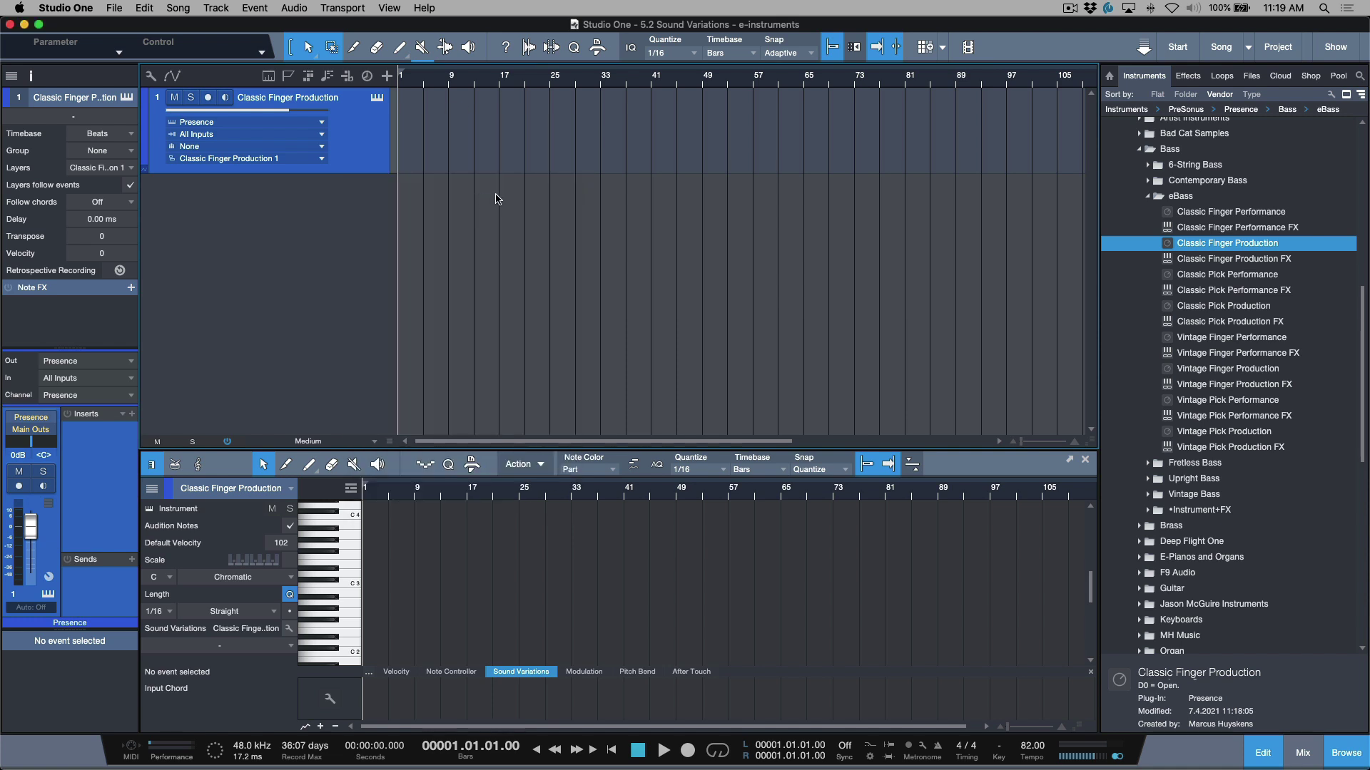
pyautogui.moveTo(1167, 245); pyautogui.dragTo(724, 257)
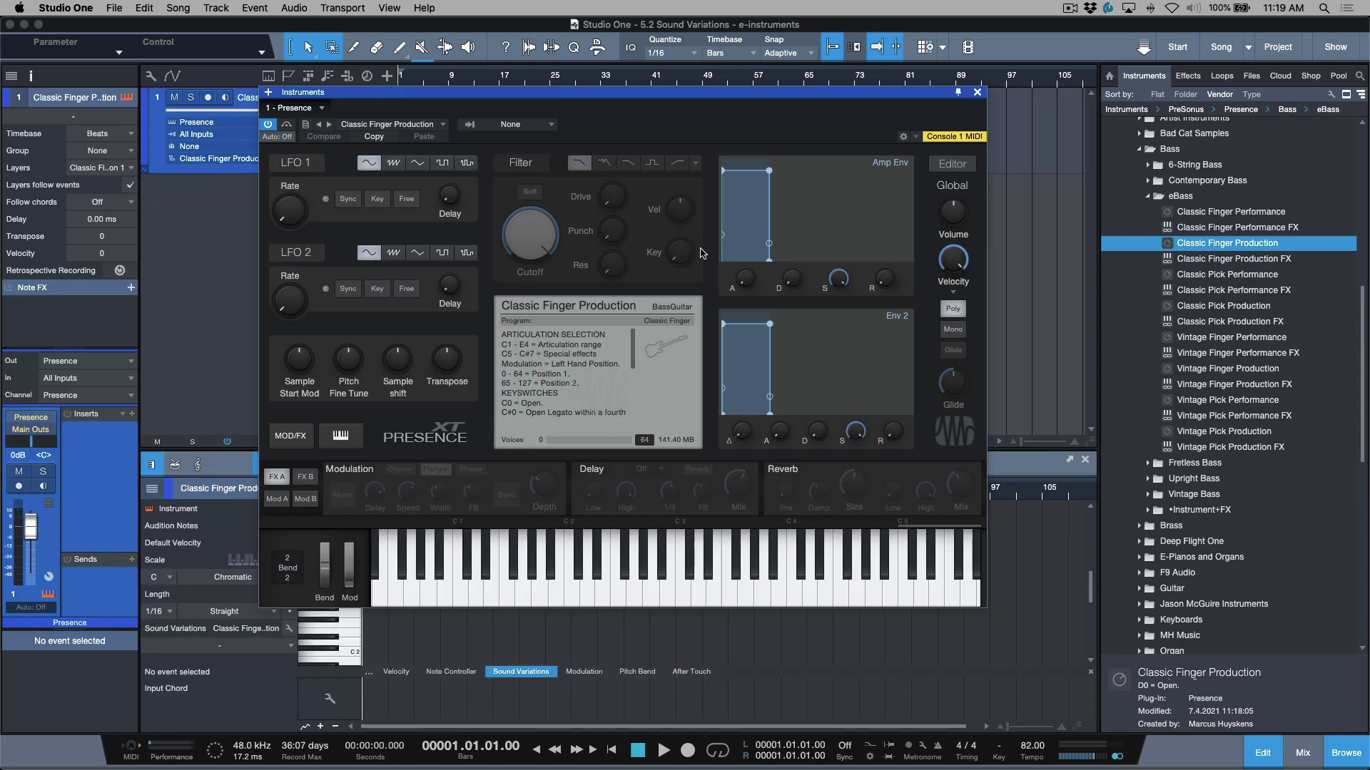
# - Try the Open and Dead notes sound variations on the bass track, return to the first Open variation, and close the instrument window
pyautogui.click(236, 647)
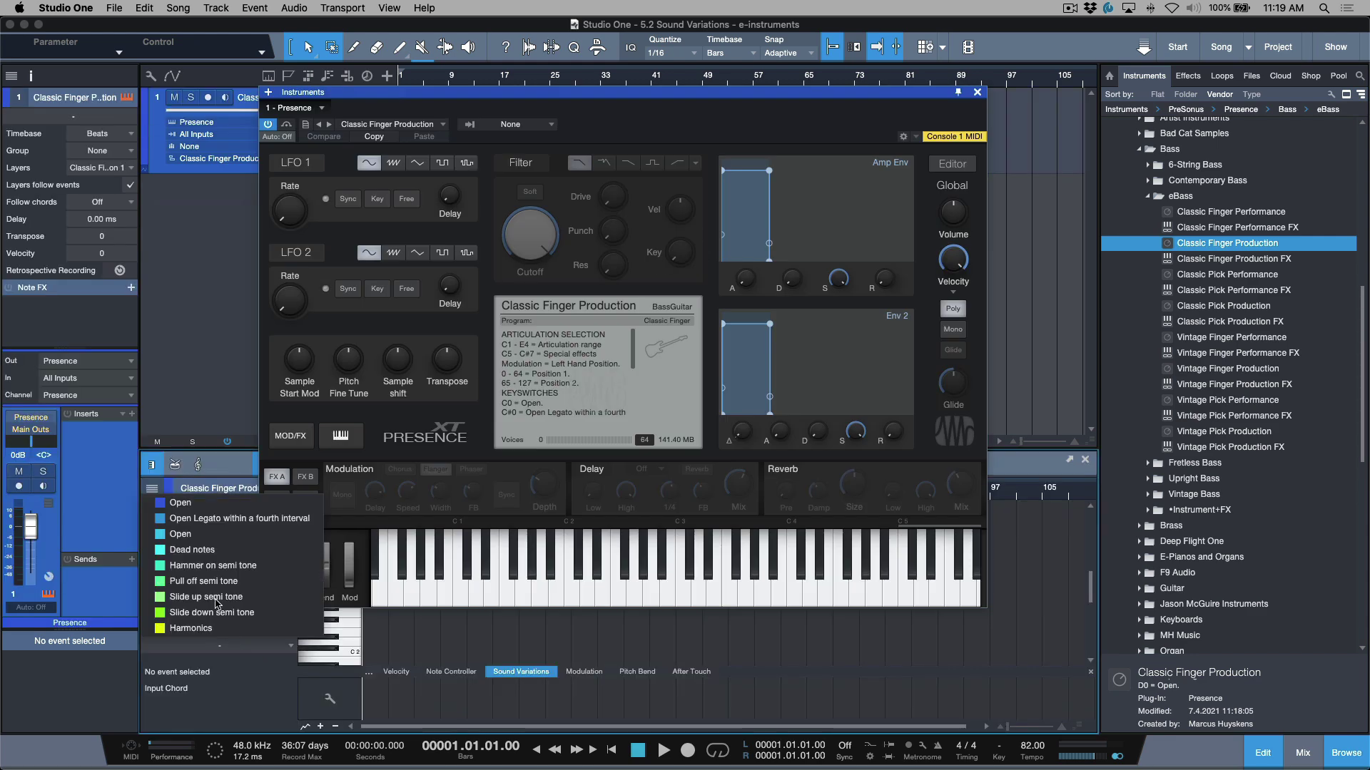
pyautogui.click(223, 503)
pyautogui.click(224, 647)
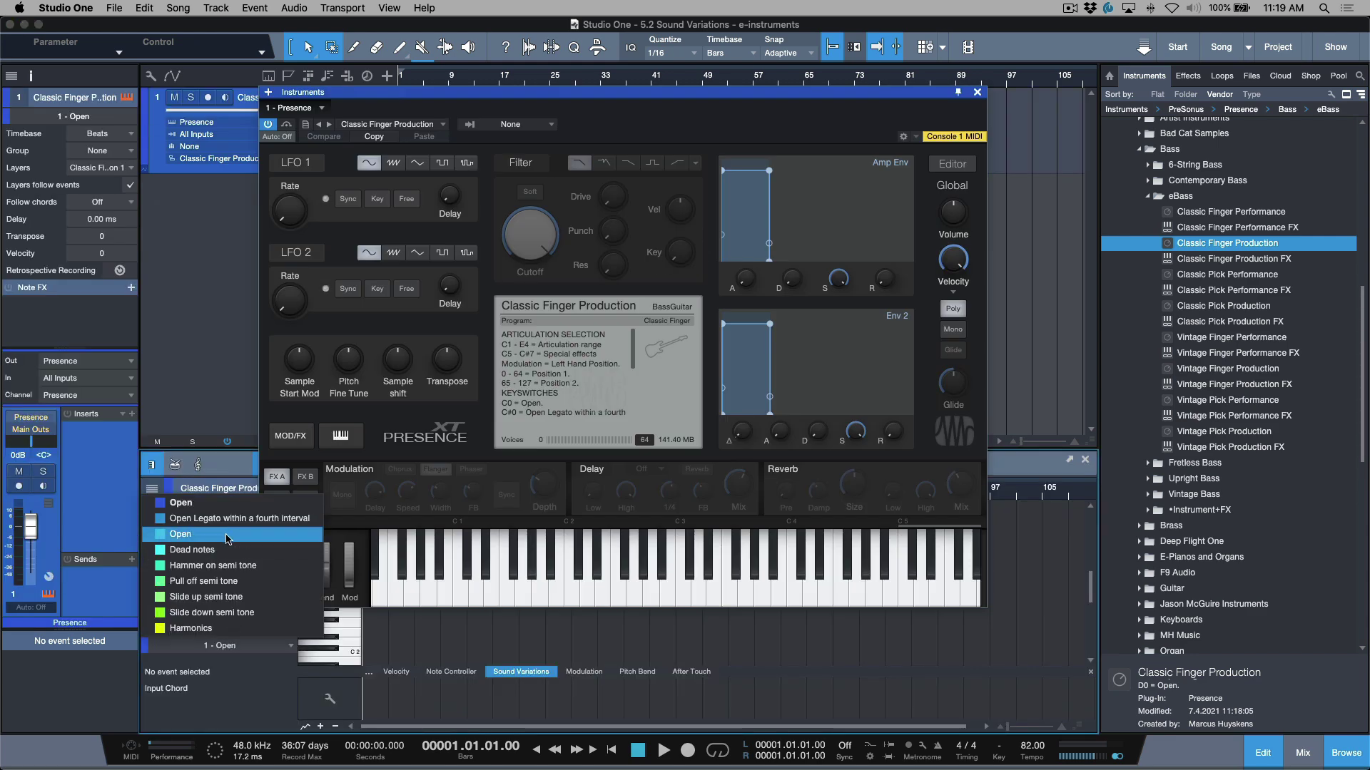
pyautogui.click(231, 536)
pyautogui.click(224, 647)
pyautogui.click(218, 651)
pyautogui.click(217, 650)
pyautogui.click(214, 548)
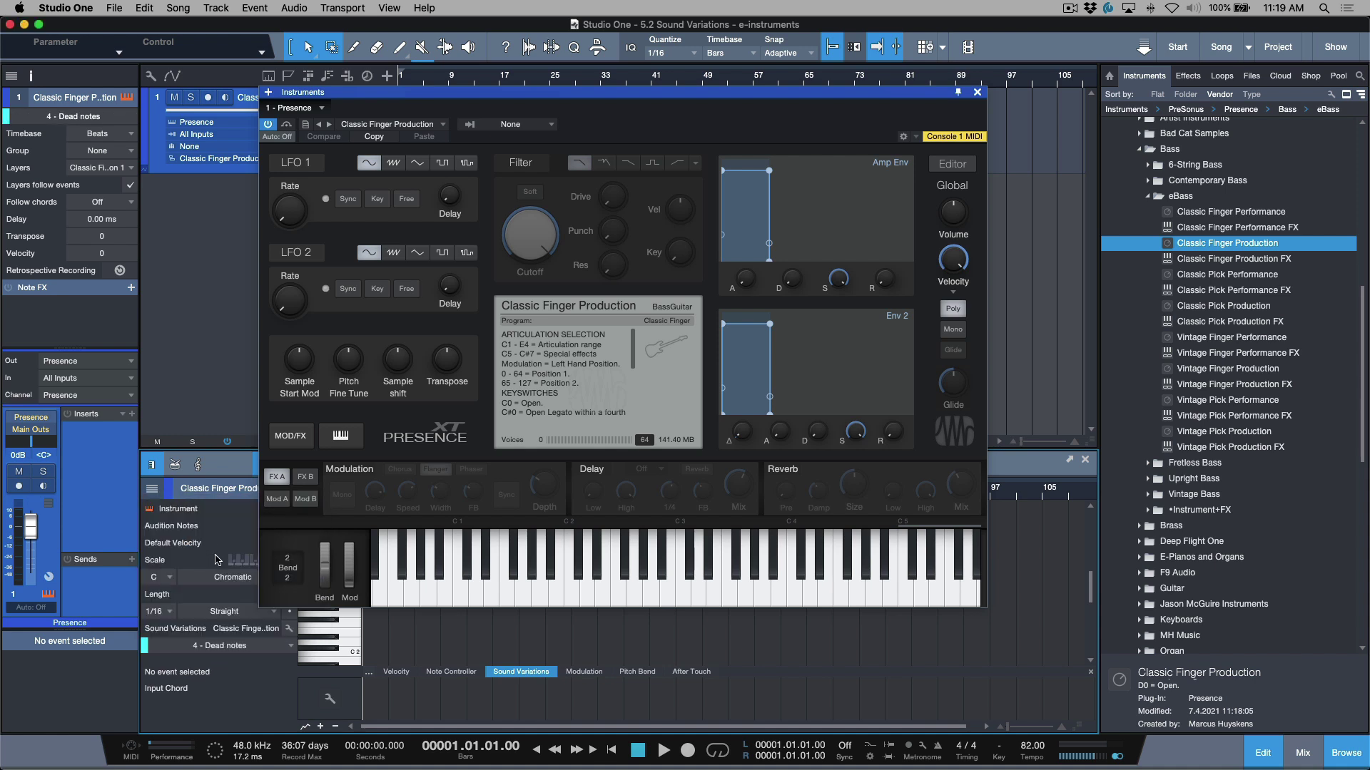
pyautogui.click(224, 651)
pyautogui.click(236, 507)
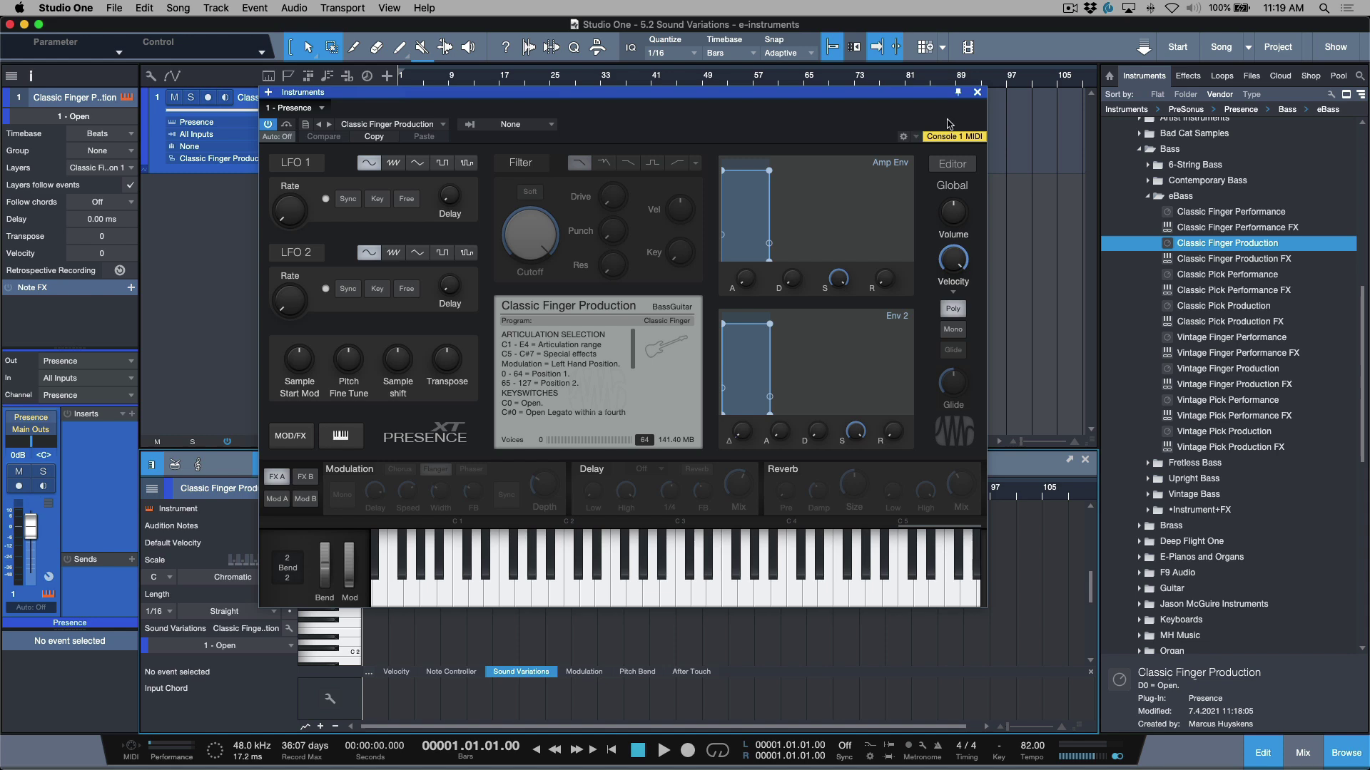
pyautogui.click(978, 94)
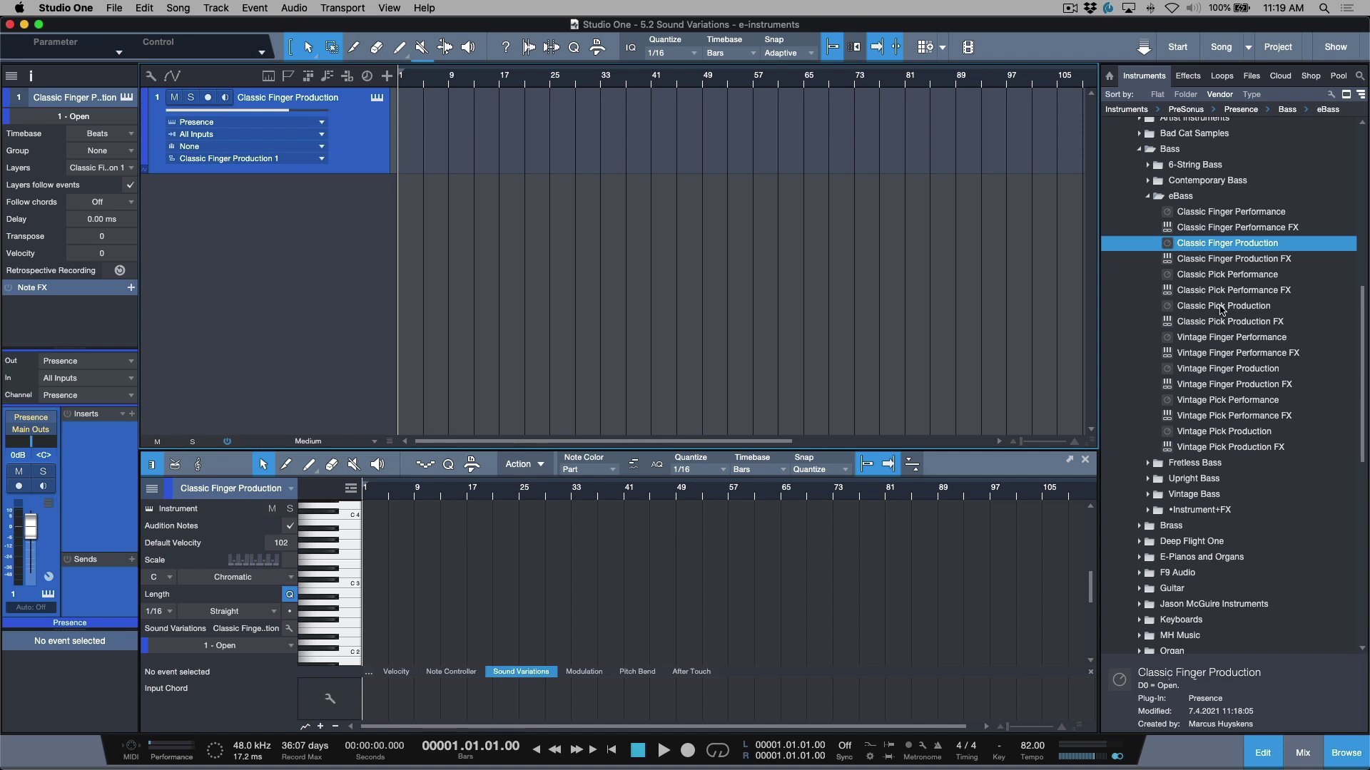
# - Load Classic Pick Production onto a new instrument track and open its Sound Variations editor after checking the described key switches
pyautogui.moveTo(1222, 309); pyautogui.dragTo(824, 335)
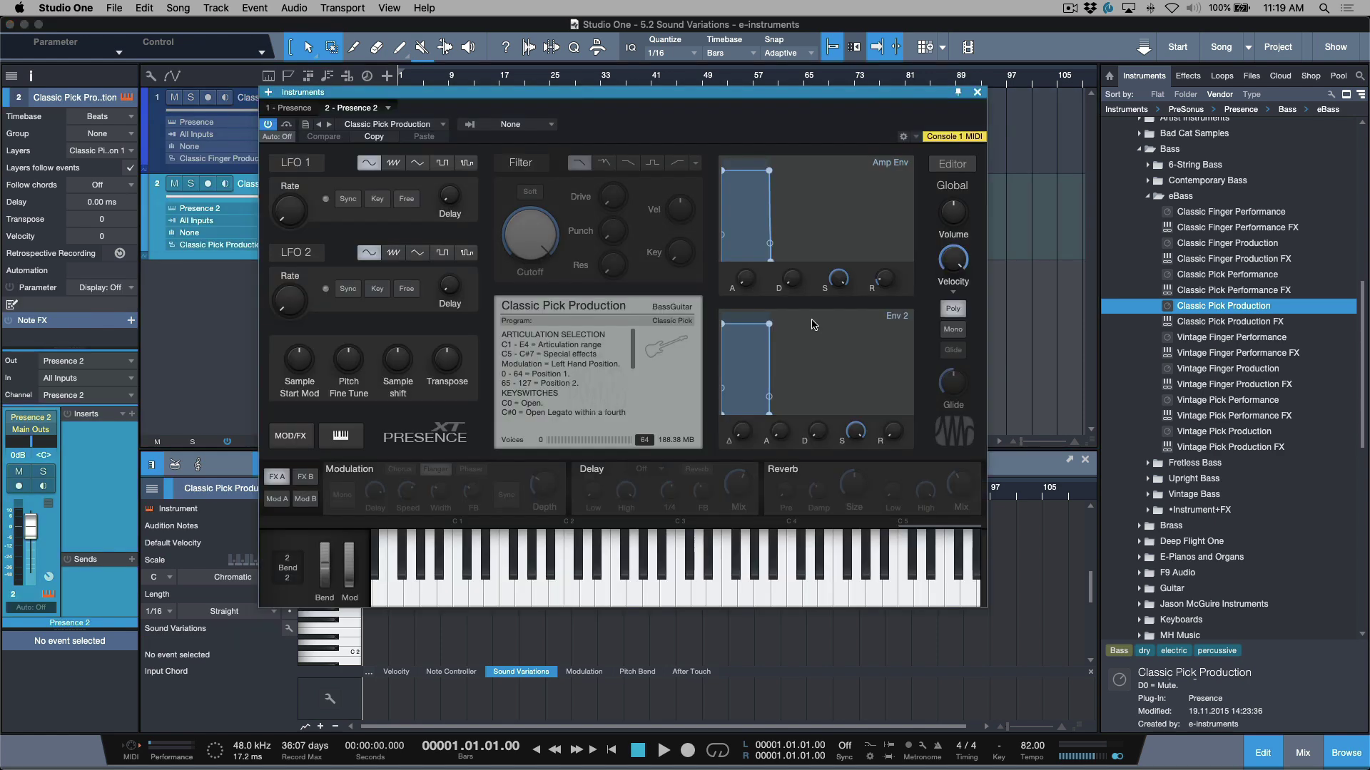
pyautogui.click(289, 631)
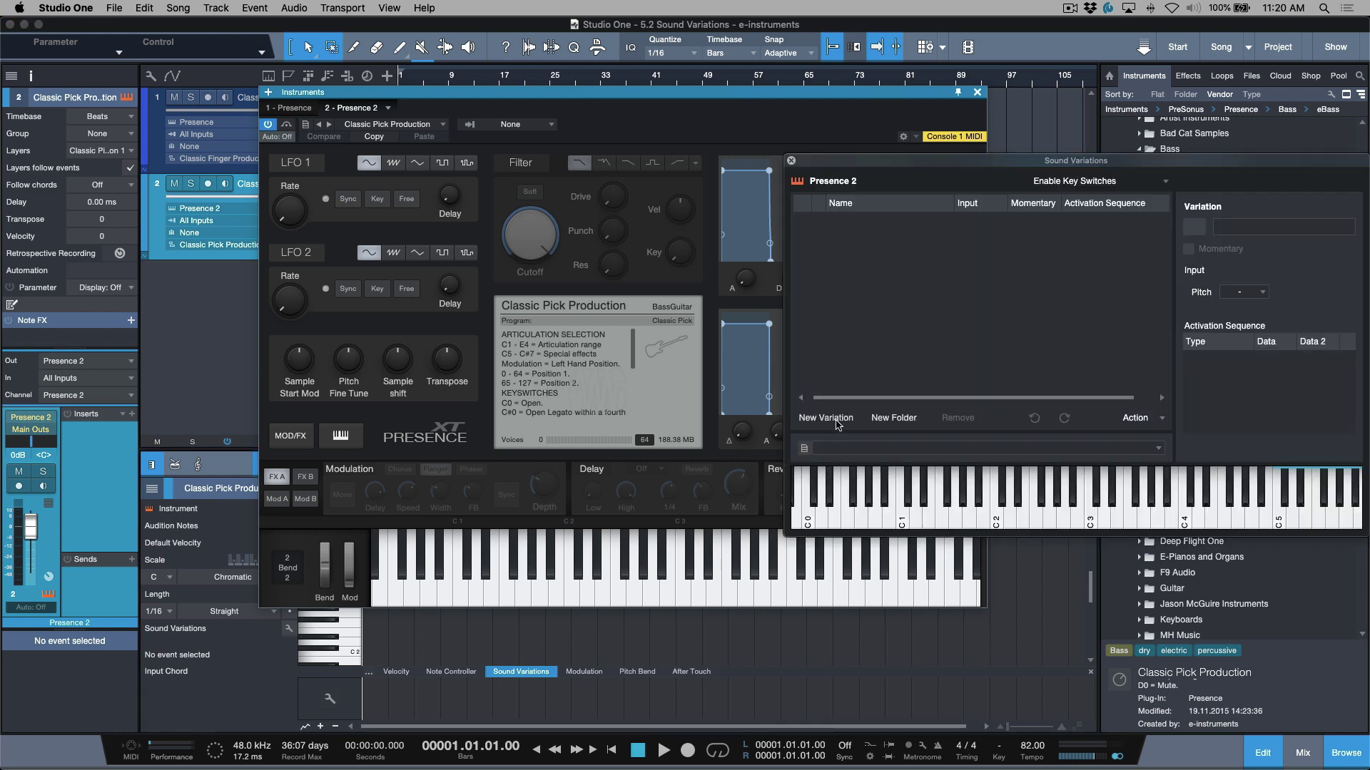
pyautogui.moveTo(632, 354); pyautogui.dragTo(631, 375)
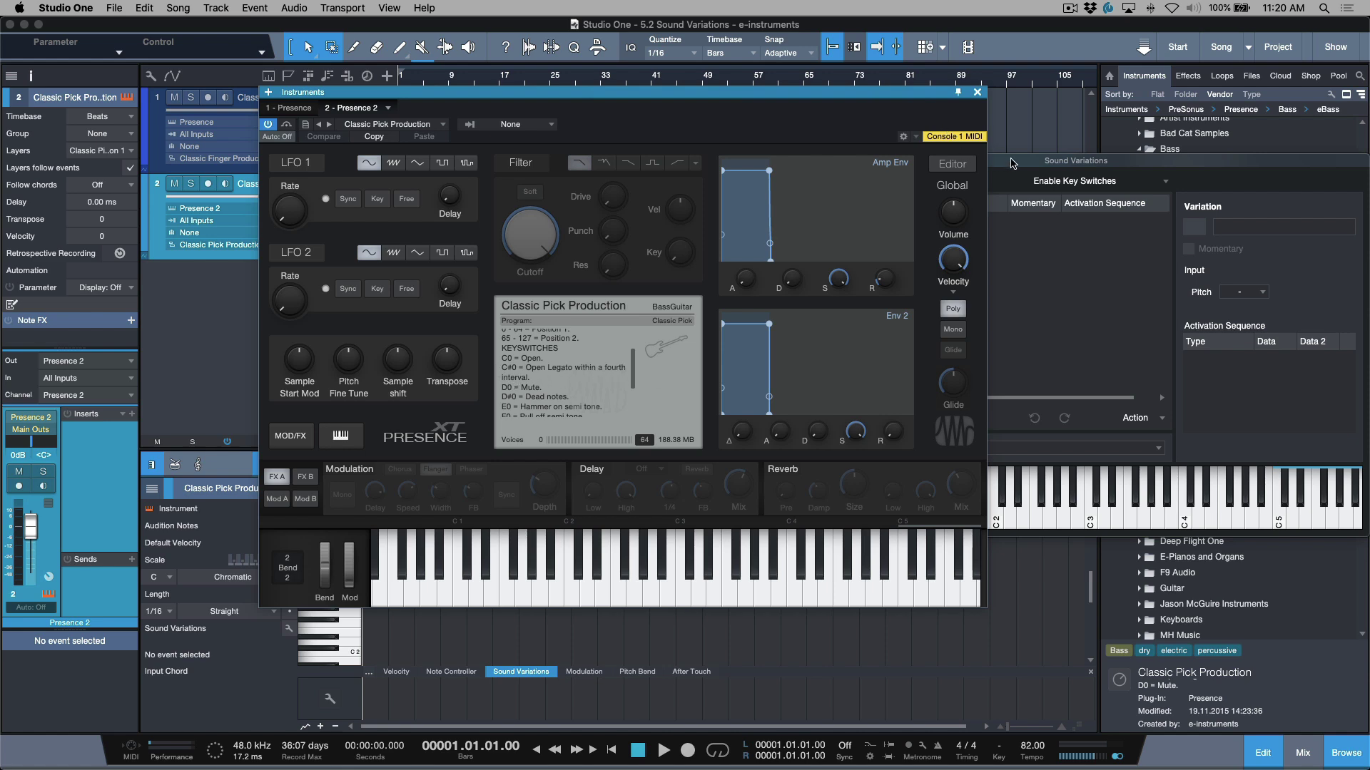
pyautogui.moveTo(1016, 162); pyautogui.dragTo(744, 140)
# - Create a sound variation named Open with its input pitch and activation sequence both set to C0
pyautogui.click(571, 397)
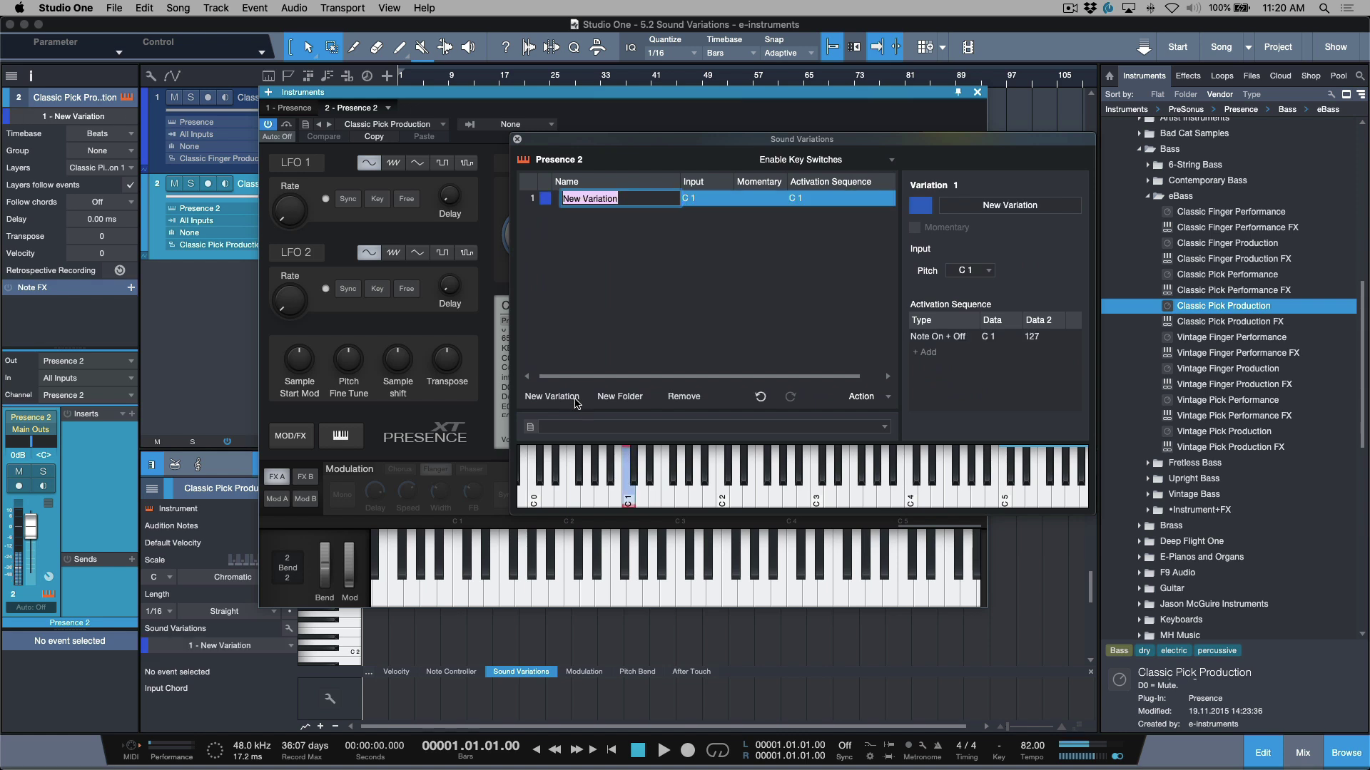
pyautogui.write('Open')
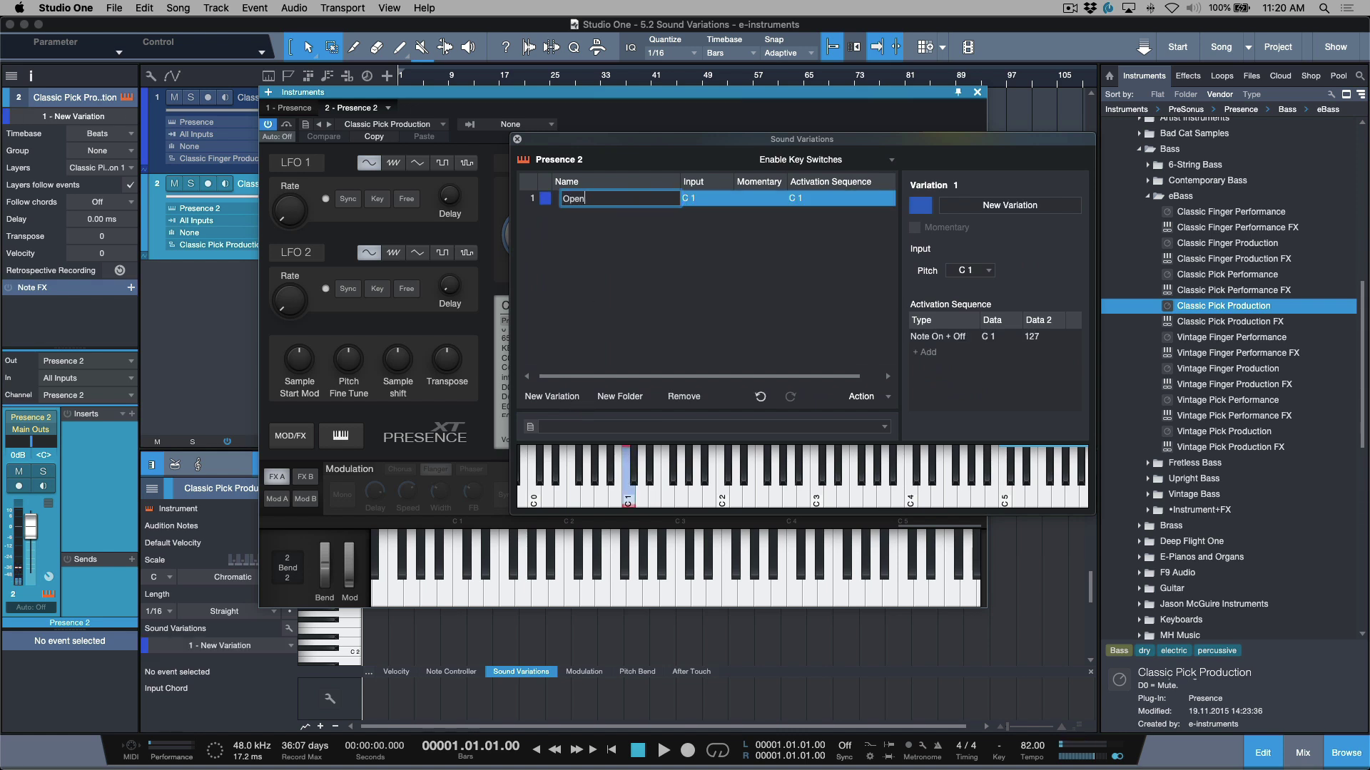
pyautogui.press('Tab')
pyautogui.write('C 0')
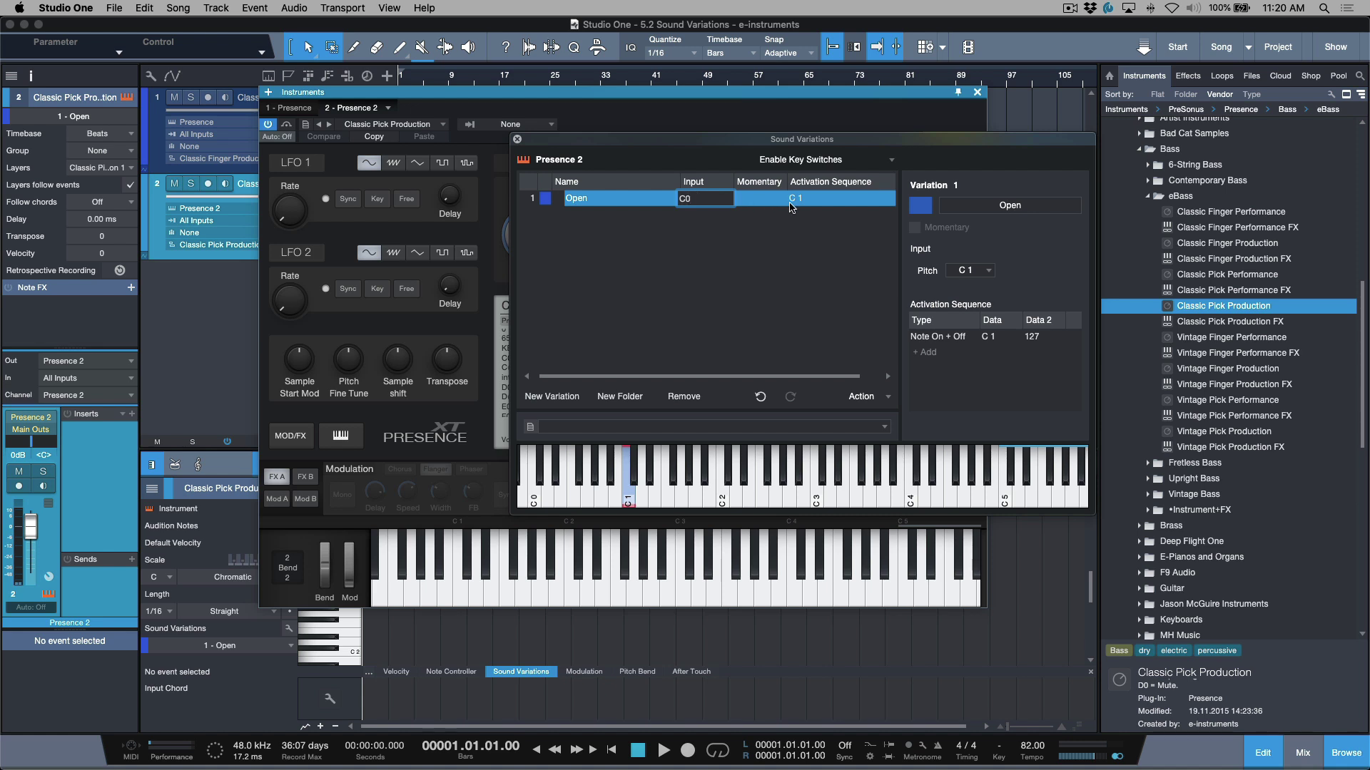
pyautogui.press('Tab')
pyautogui.write('C')
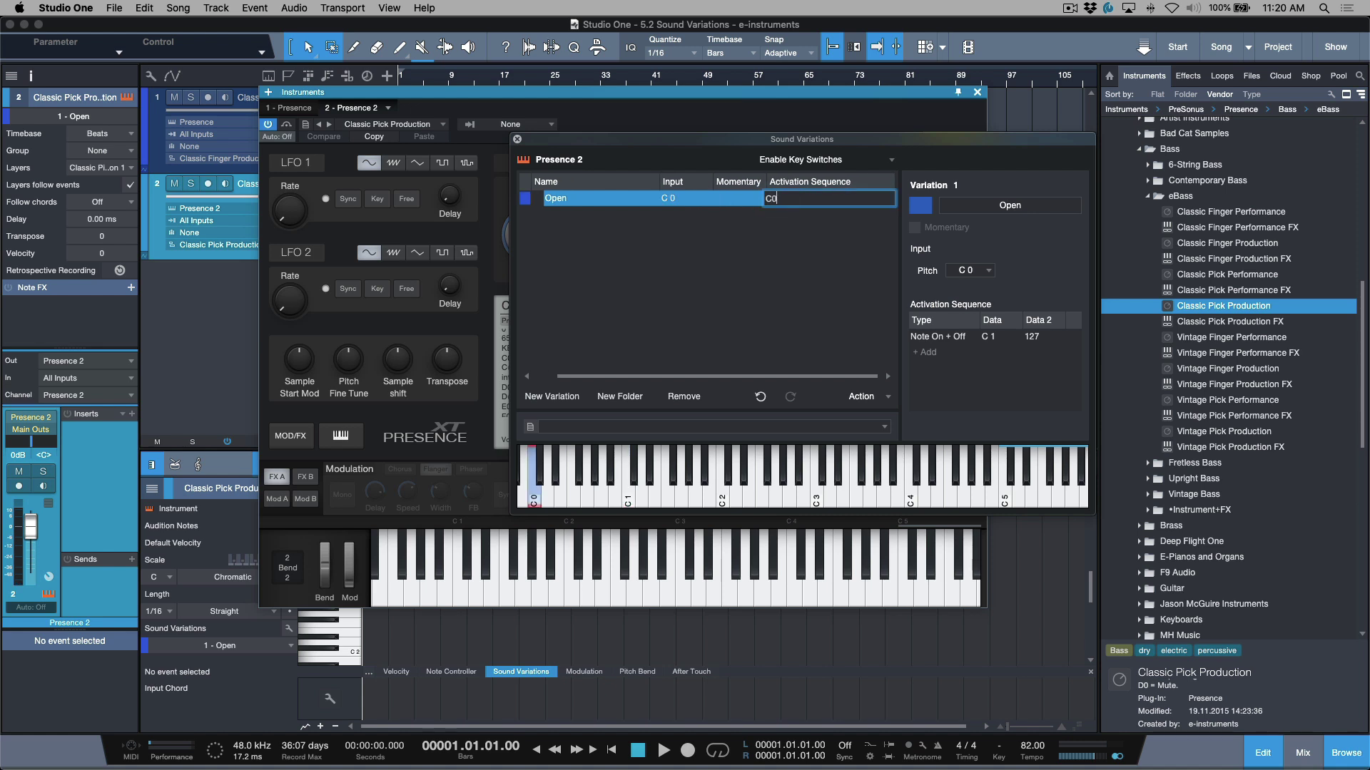
pyautogui.press('Return')
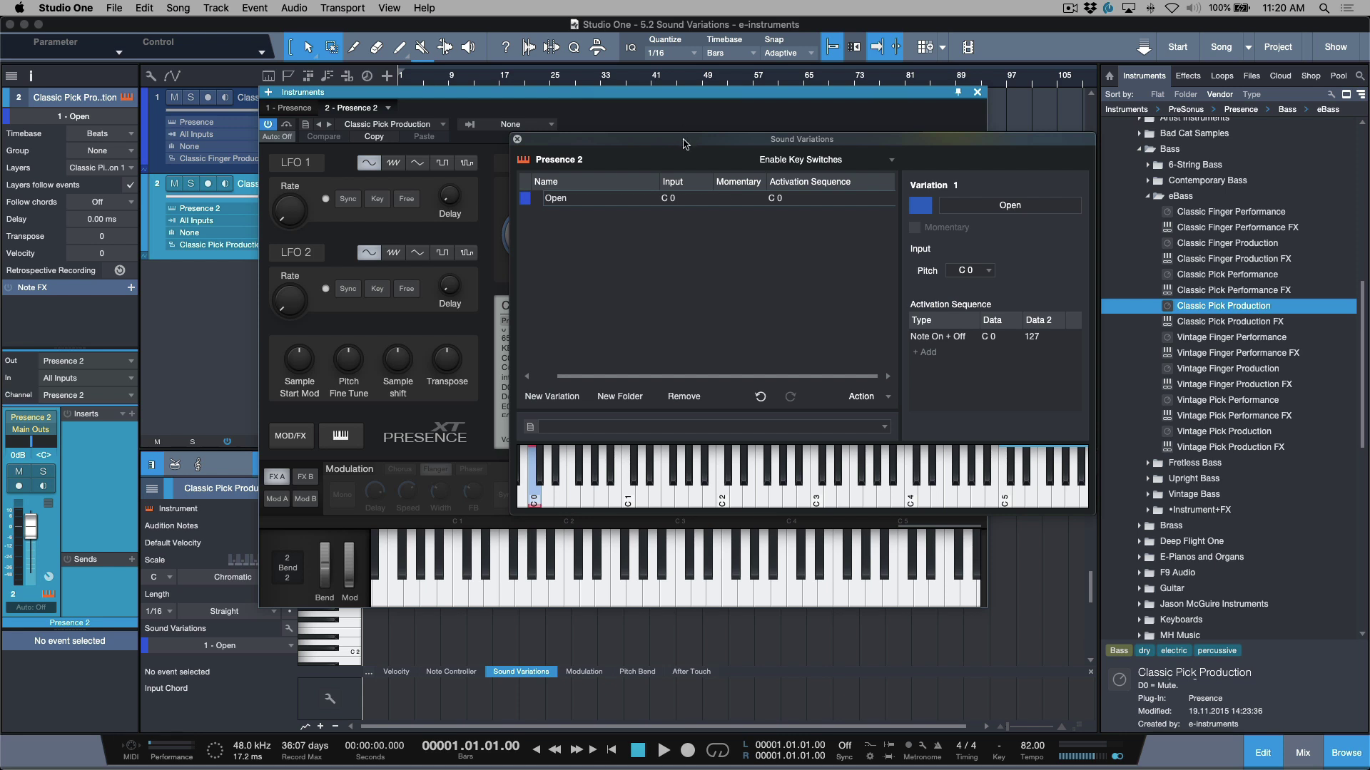
# - Add two more sound variations and name the second one "Open Legato within a fourth"
pyautogui.moveTo(682, 144); pyautogui.dragTo(884, 131)
pyautogui.click(733, 386)
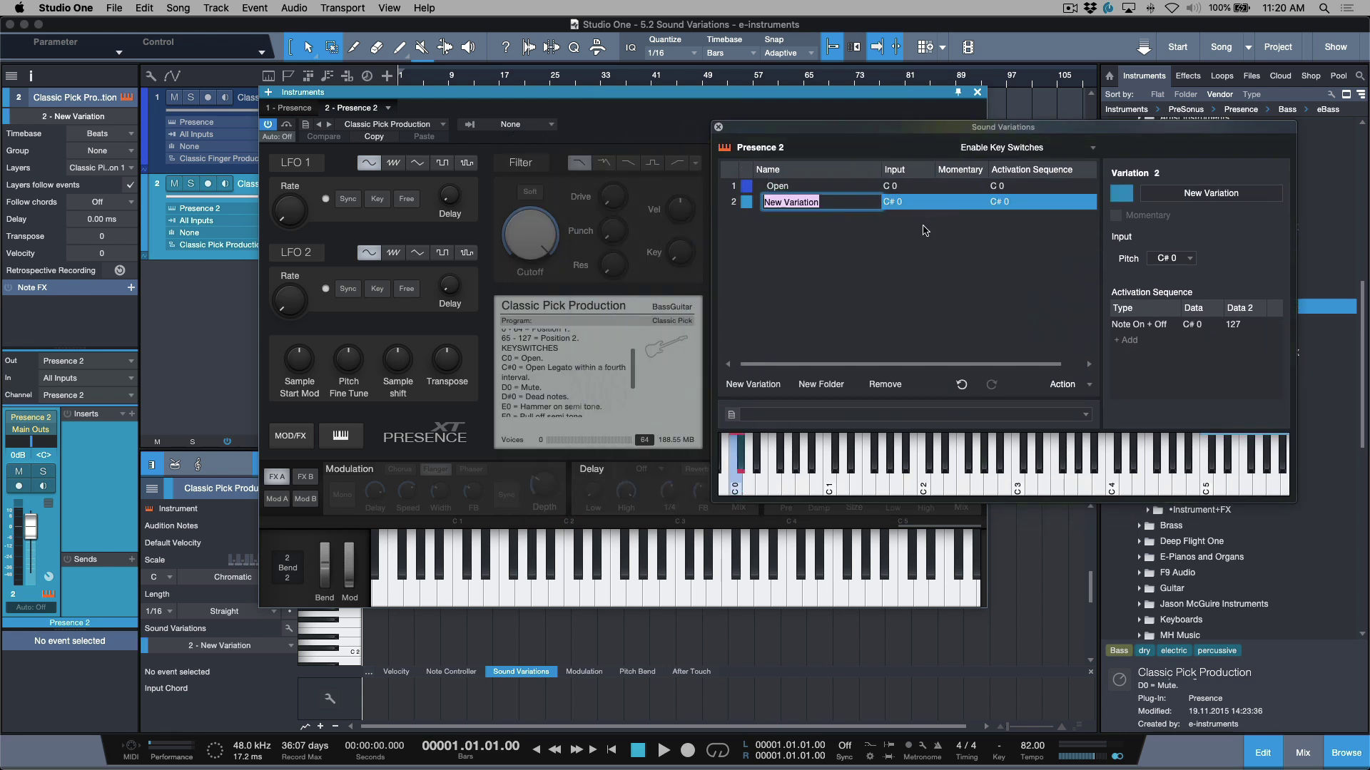
pyautogui.click(763, 386)
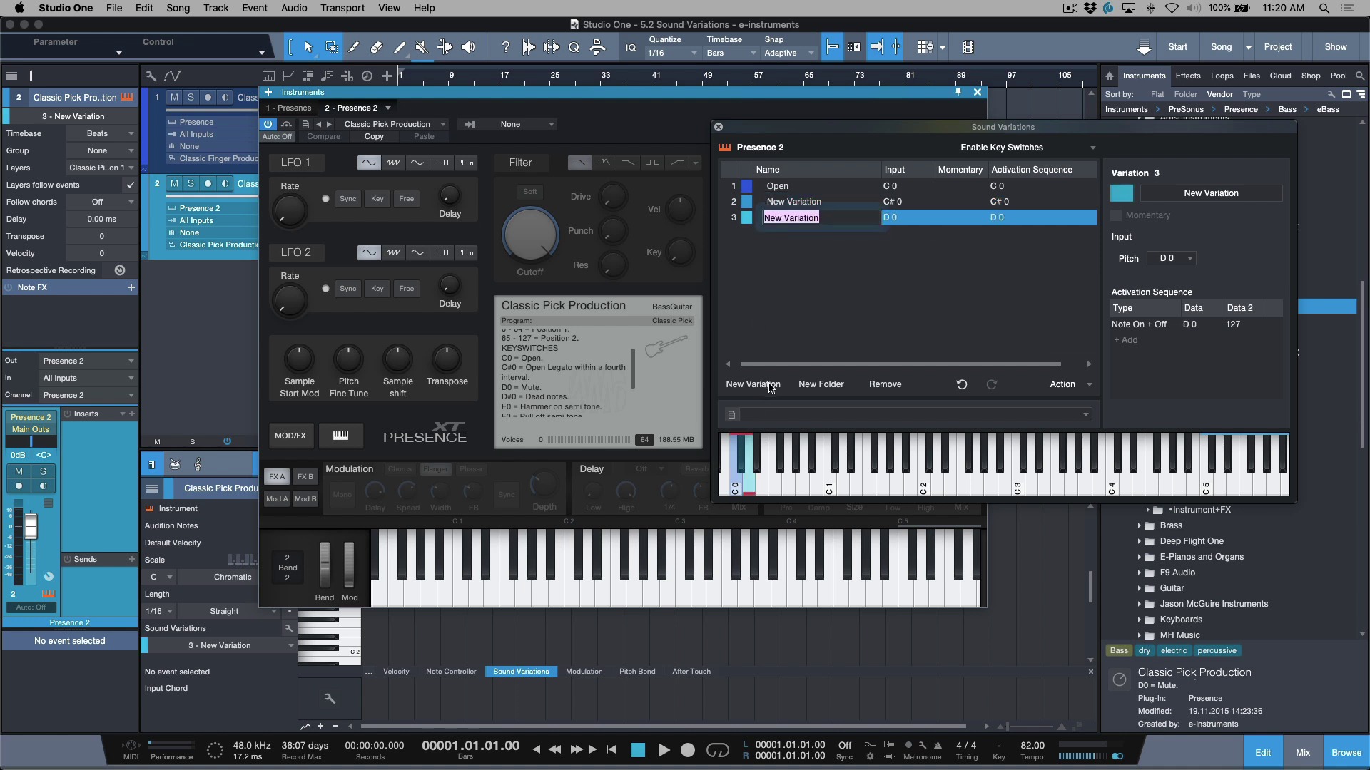
pyautogui.click(801, 203)
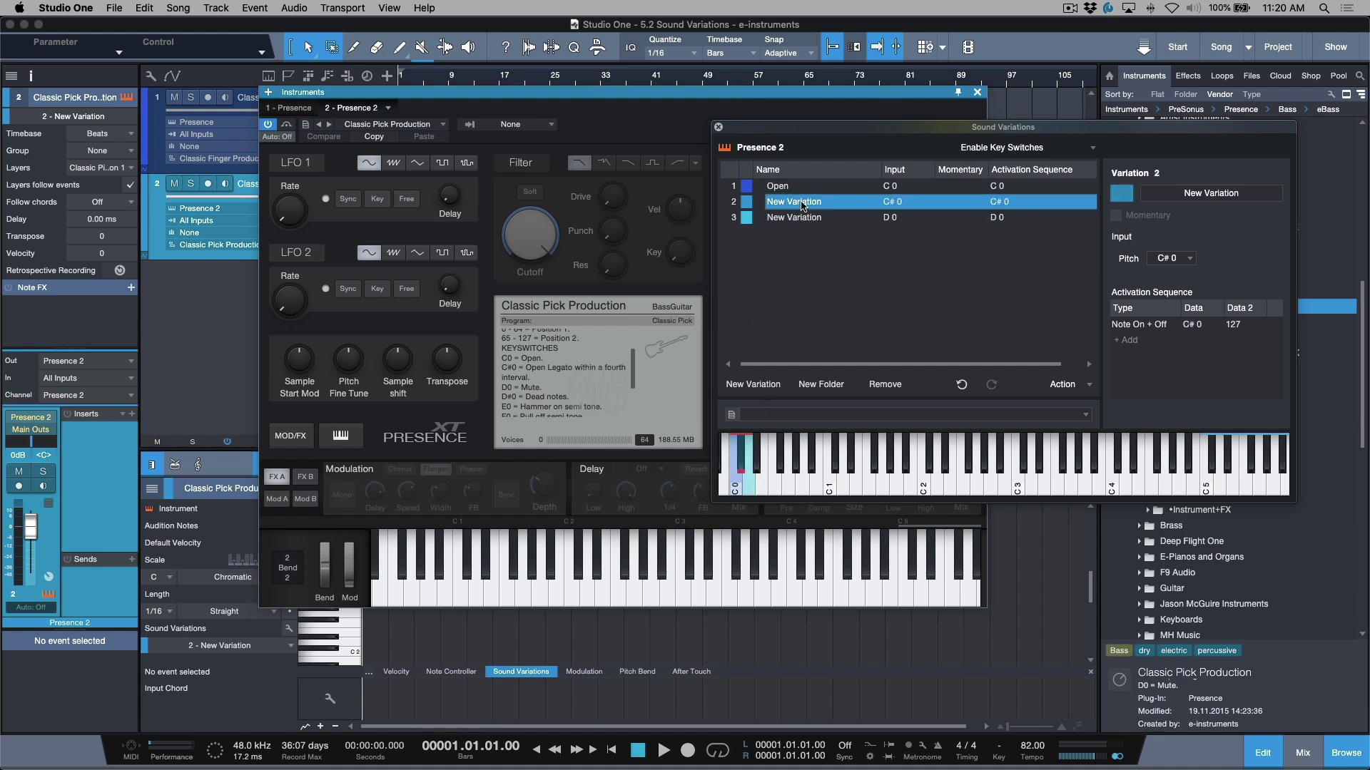
pyautogui.doubleClick(802, 202)
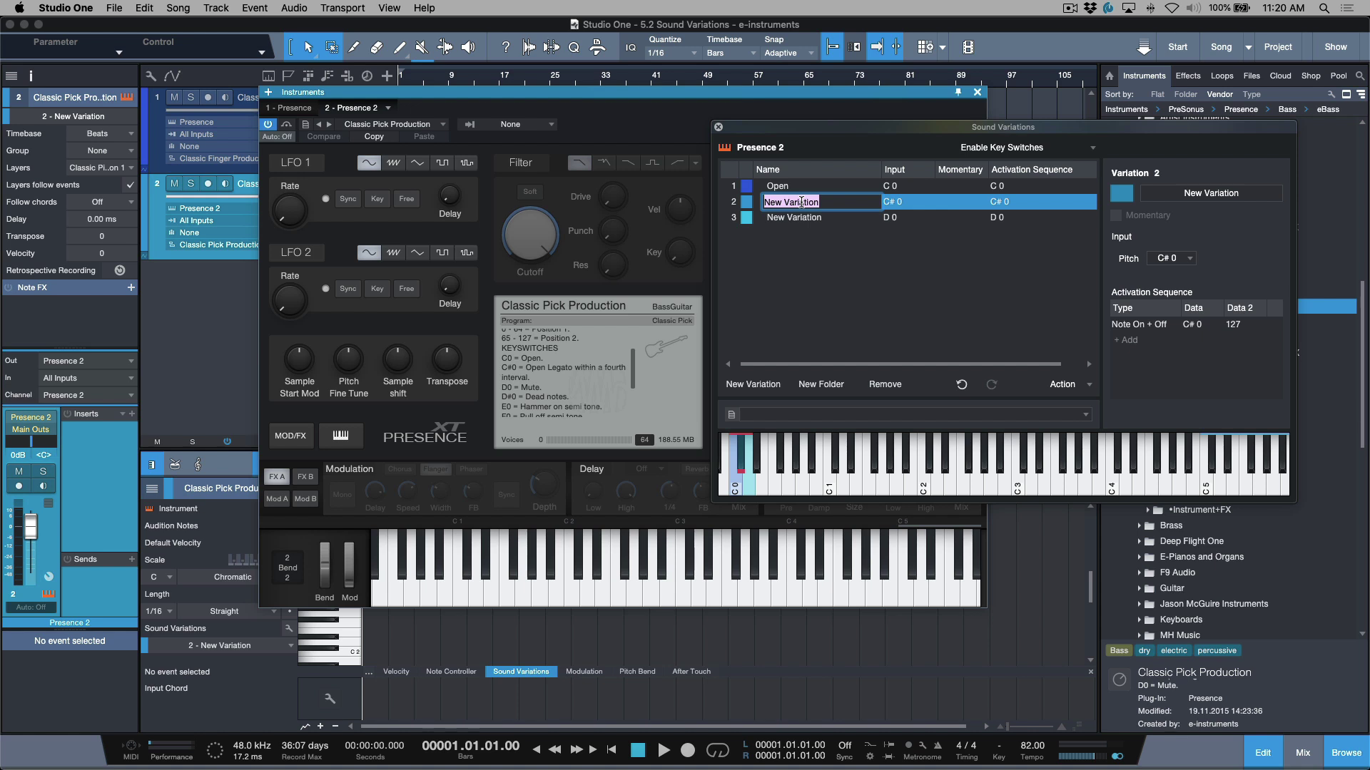
pyautogui.write('Open Legato within a fourth')
# - Name the third sound variation Mute and add a fourth variation
pyautogui.click(776, 219)
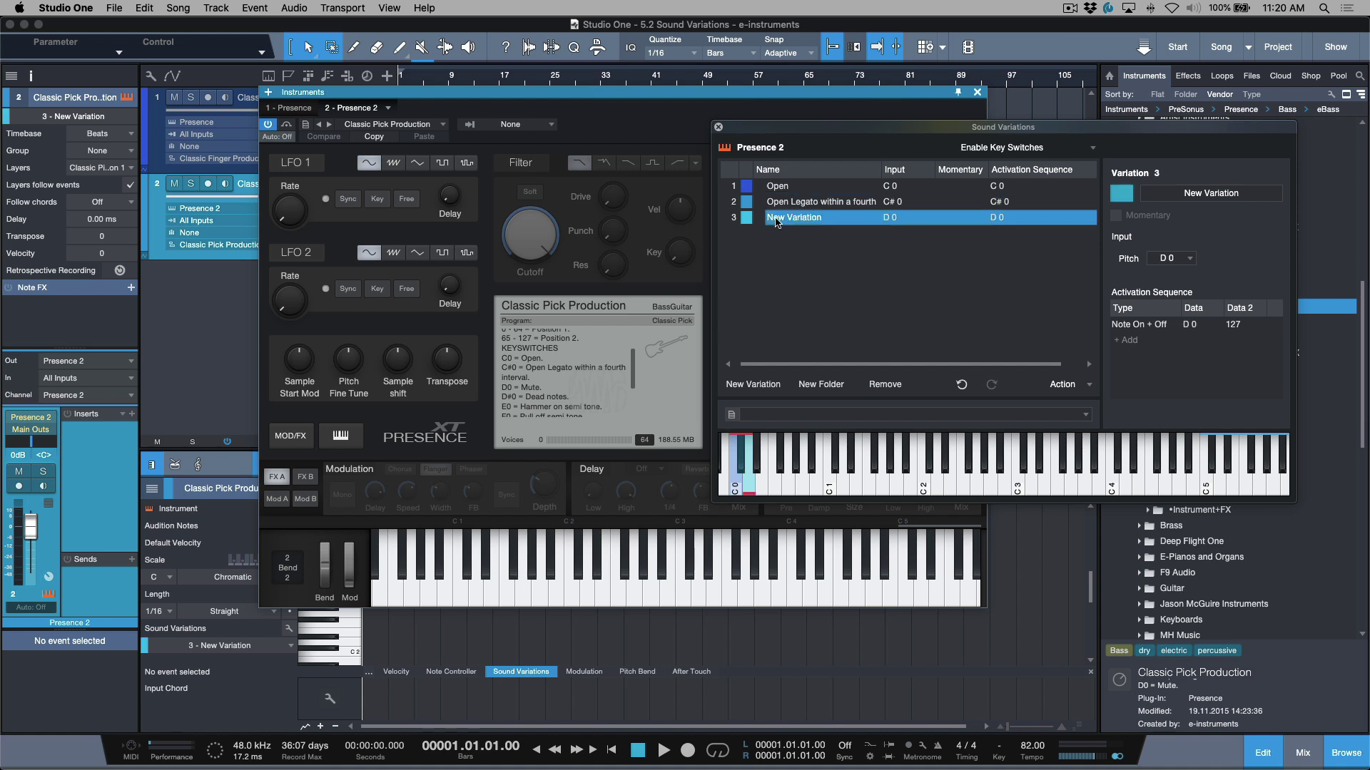
pyautogui.doubleClick(776, 221)
pyautogui.write('Mute')
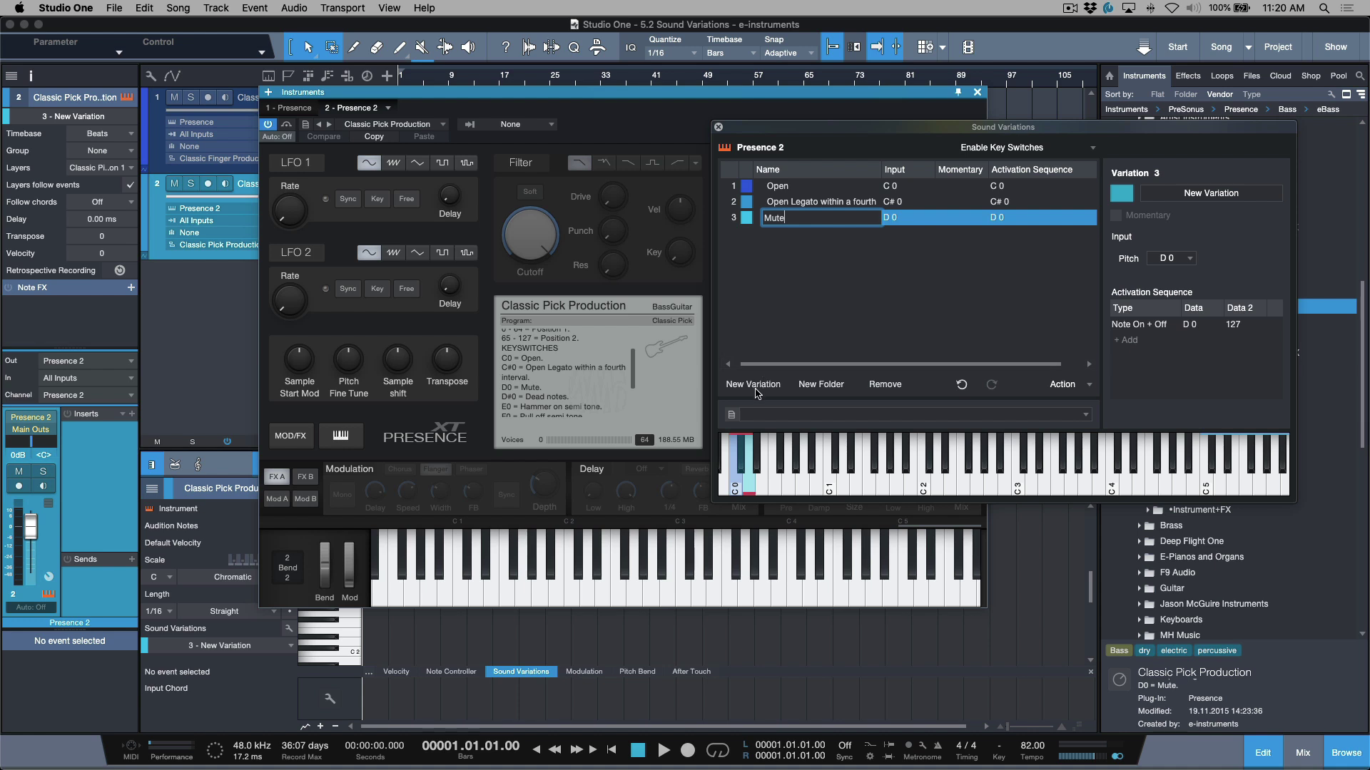
pyautogui.click(767, 386)
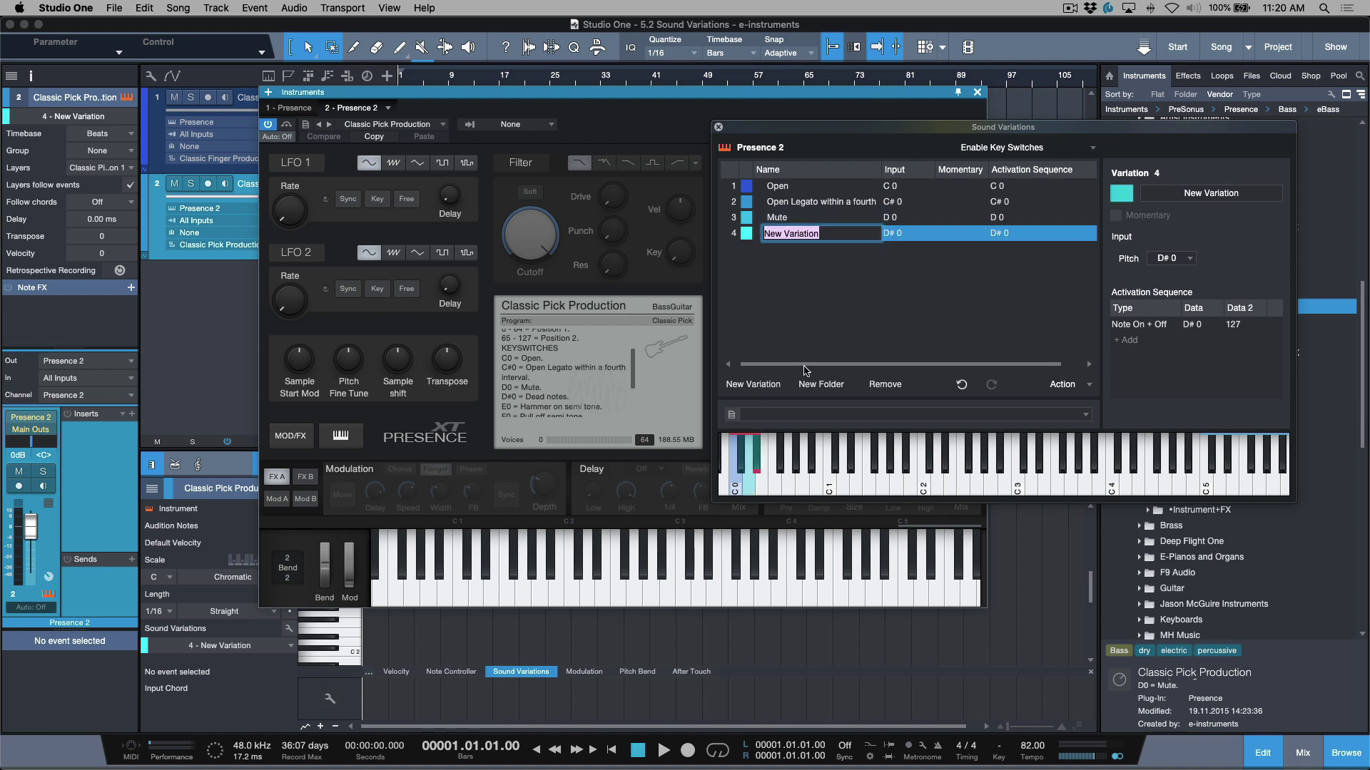
pyautogui.click(731, 415)
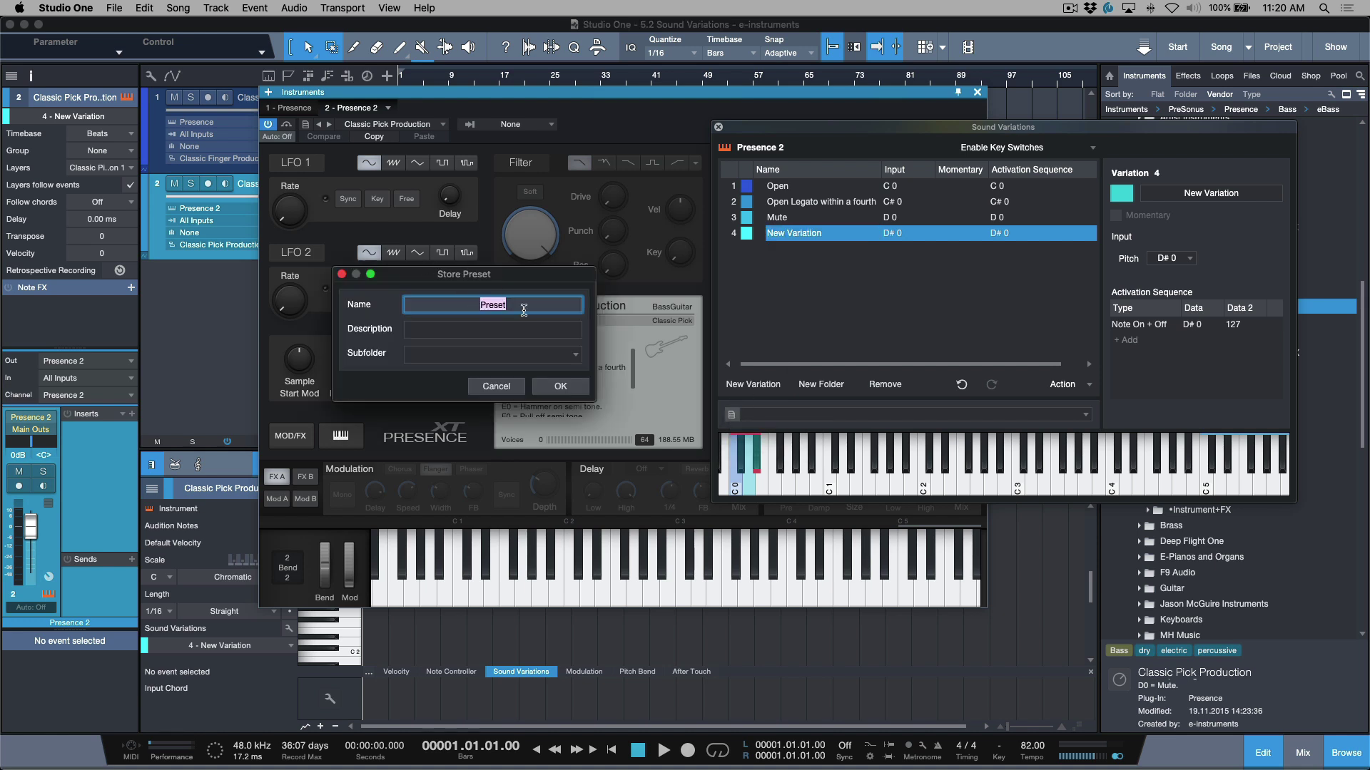
pyautogui.write('Classic P')
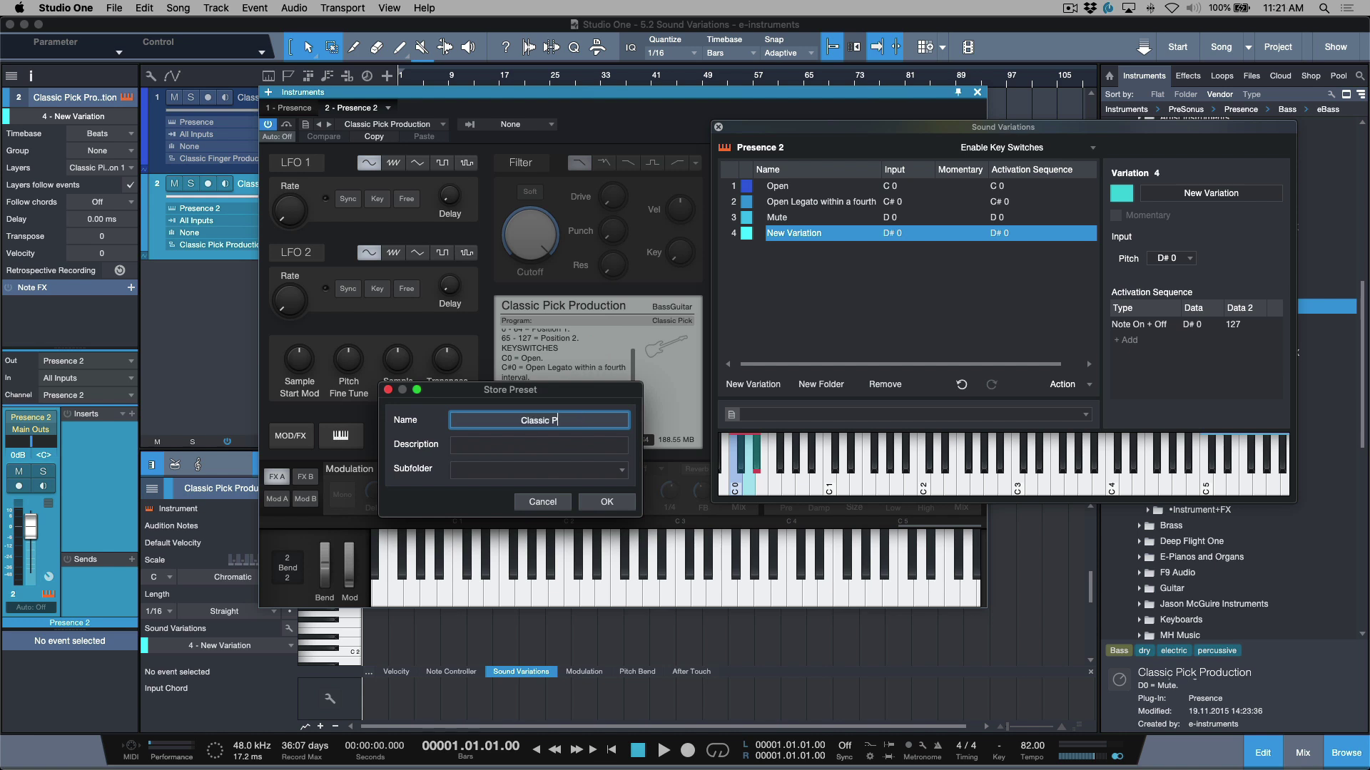
pyautogui.write('ick Production')
pyautogui.click(525, 447)
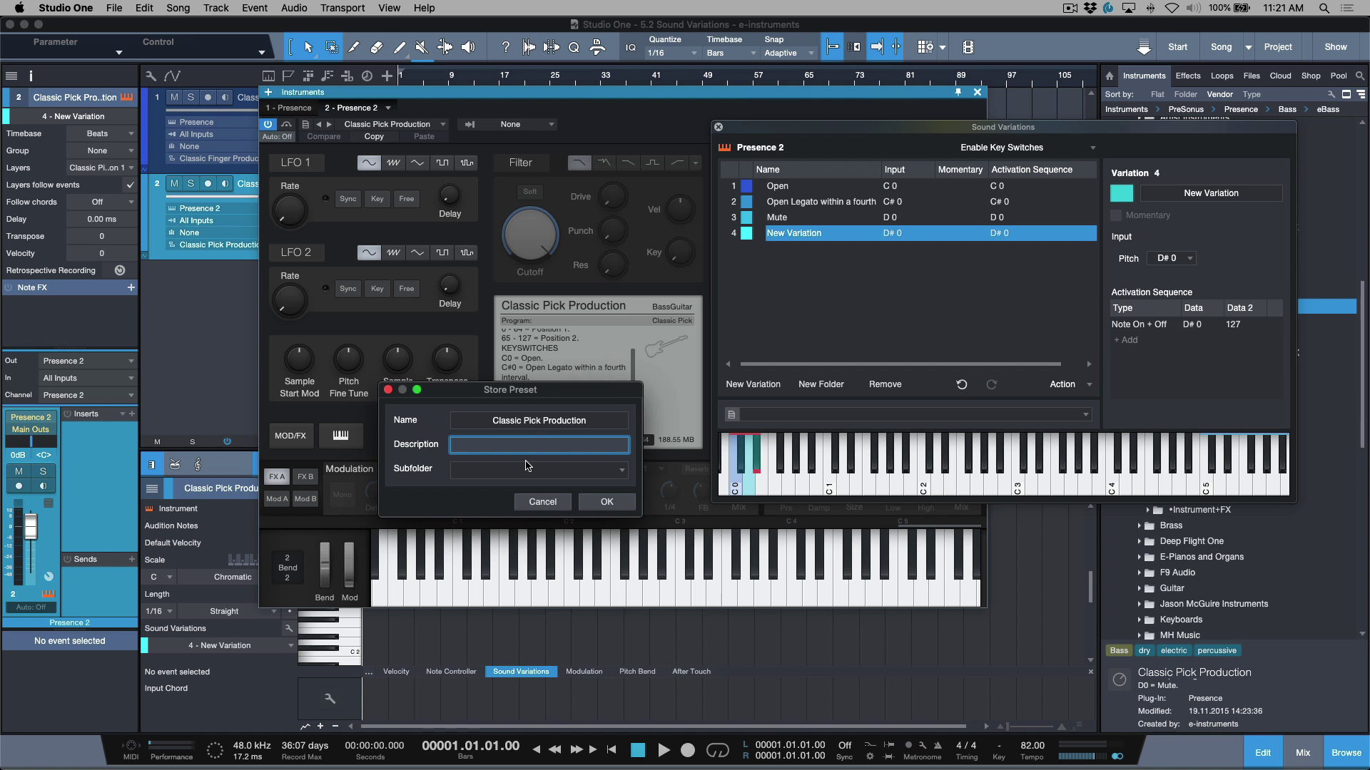
pyautogui.click(623, 472)
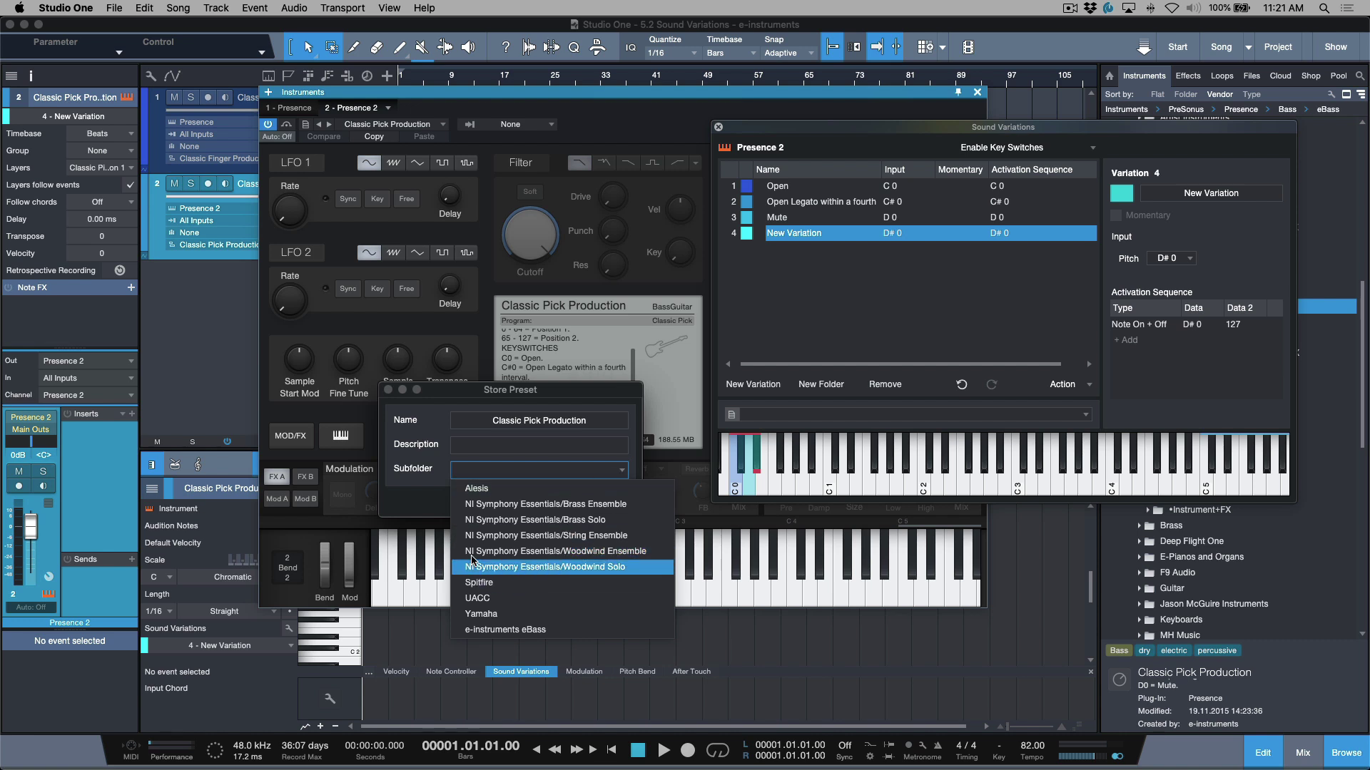
pyautogui.click(431, 505)
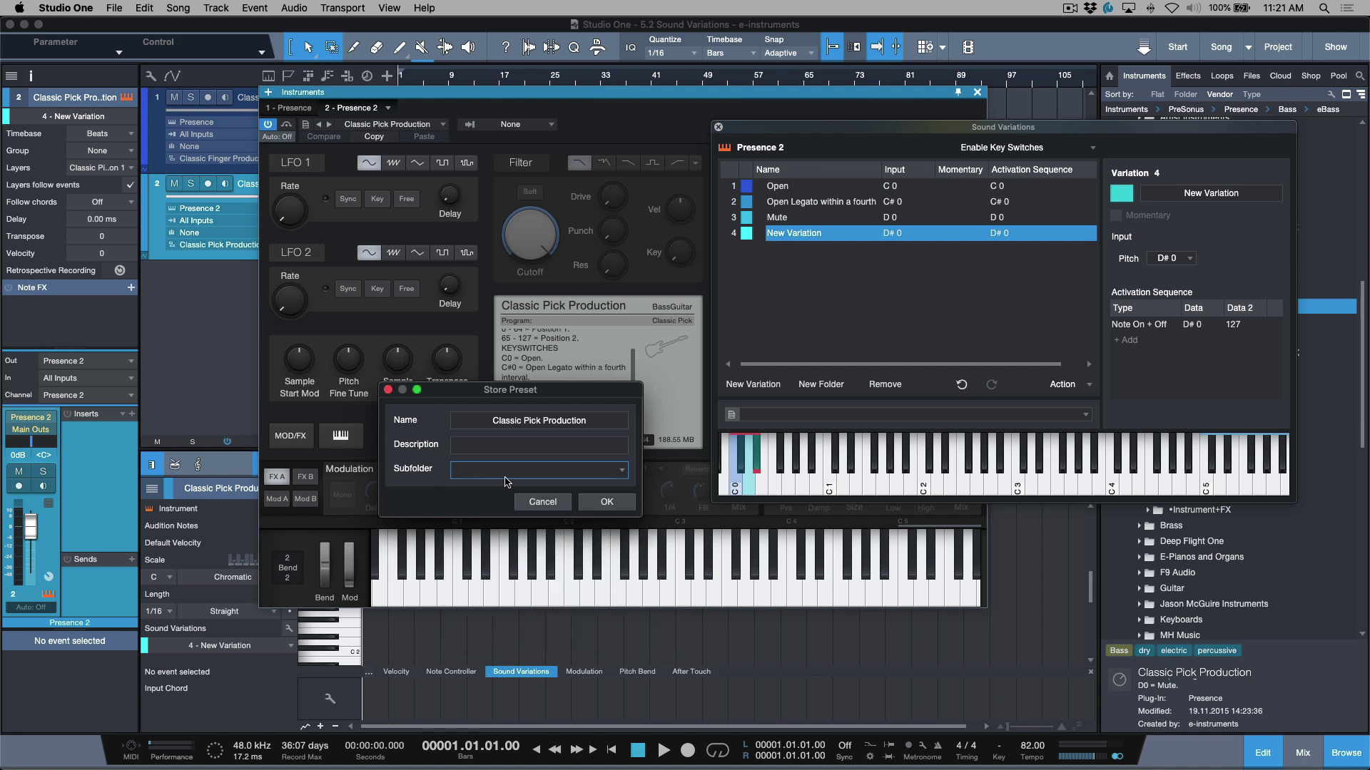
pyautogui.click(506, 470)
pyautogui.write('alksdflkajf')
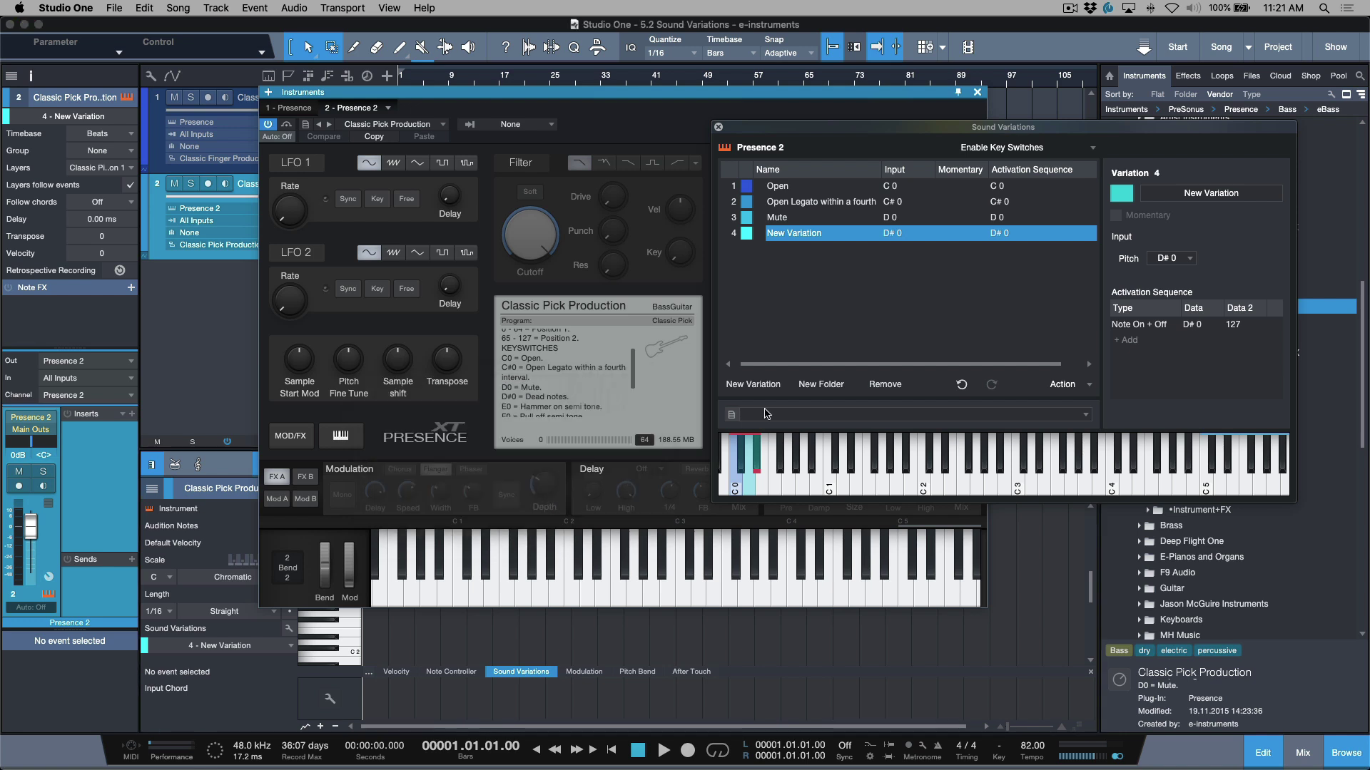
# - Load the existing Classic Pick Production variation map from the e-instruments eBass folder and close the Sound Variations editor
pyautogui.click(794, 415)
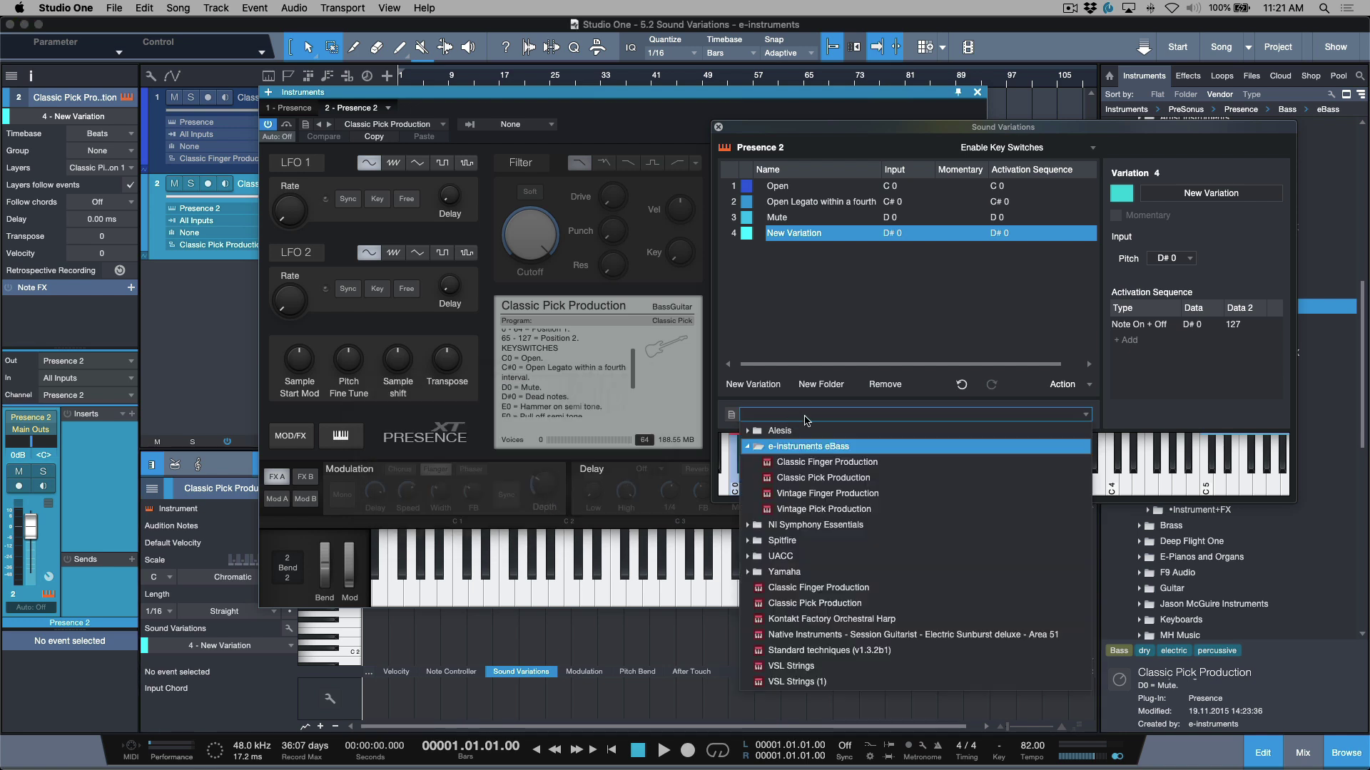
pyautogui.click(807, 478)
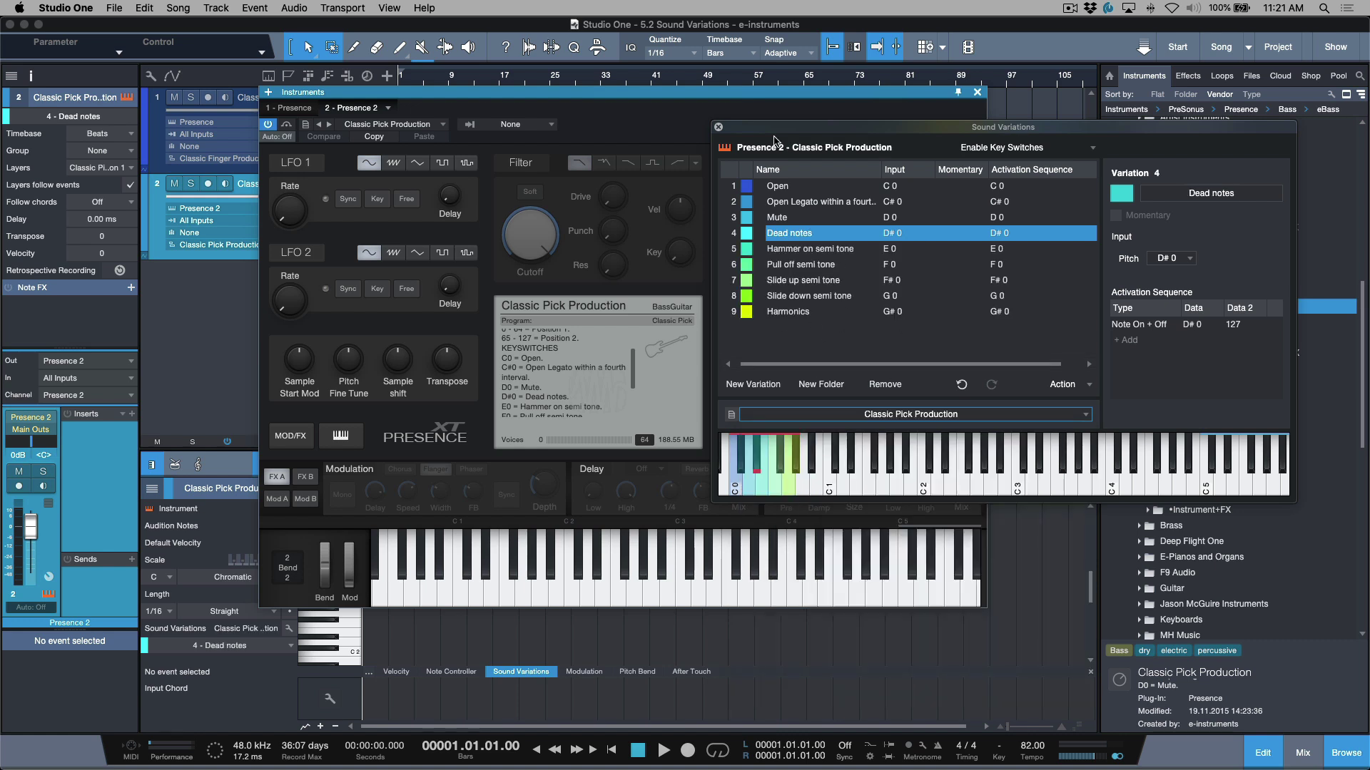
pyautogui.click(718, 127)
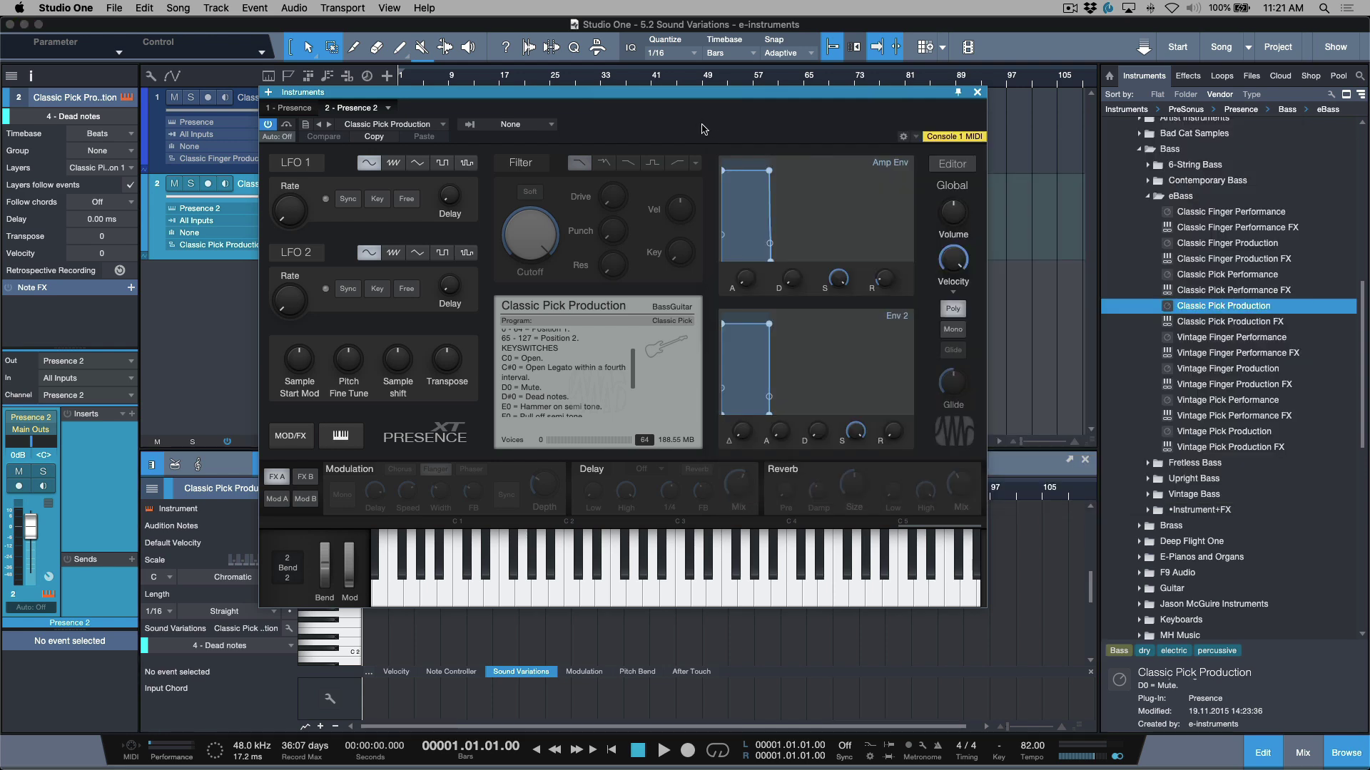
# - Update the Classic Pick Production instrument preset, check its details in the browser, and close the instrument window
pyautogui.click(306, 128)
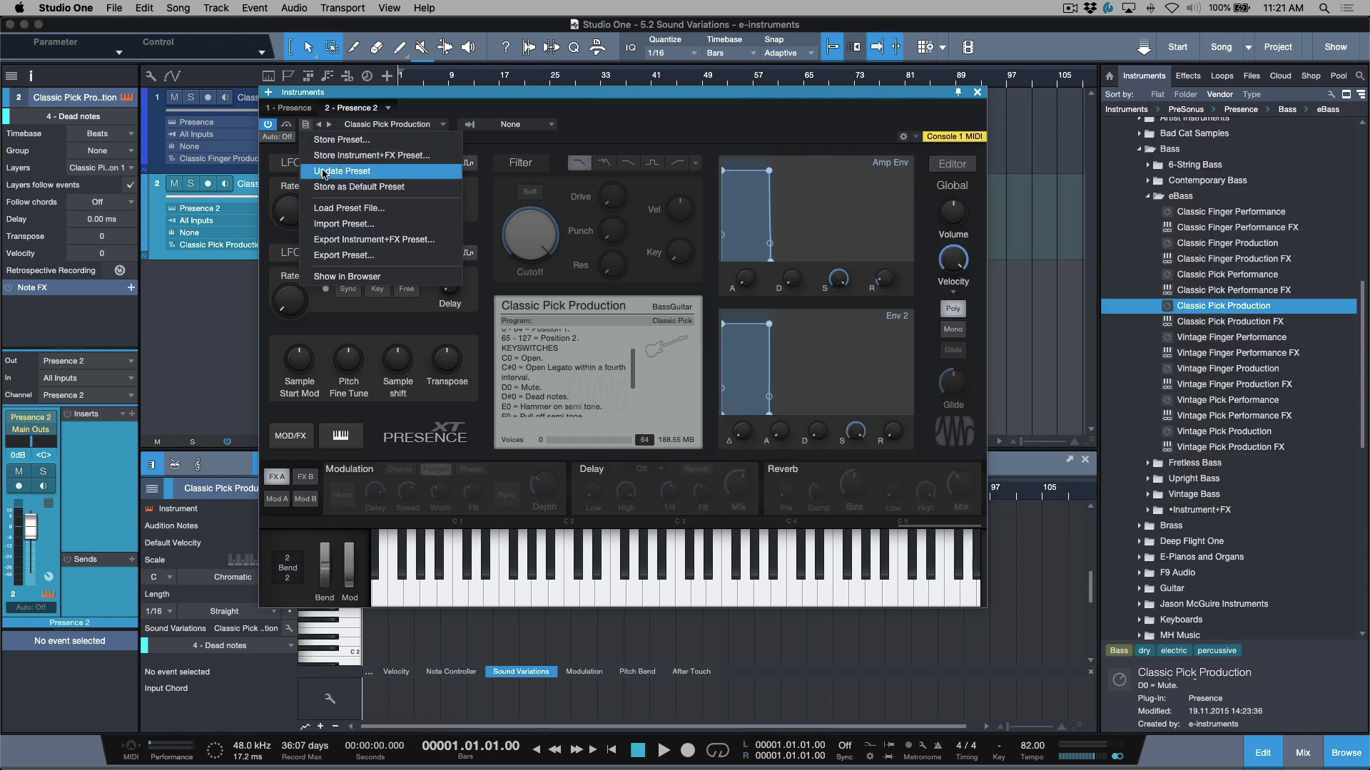
pyautogui.click(396, 172)
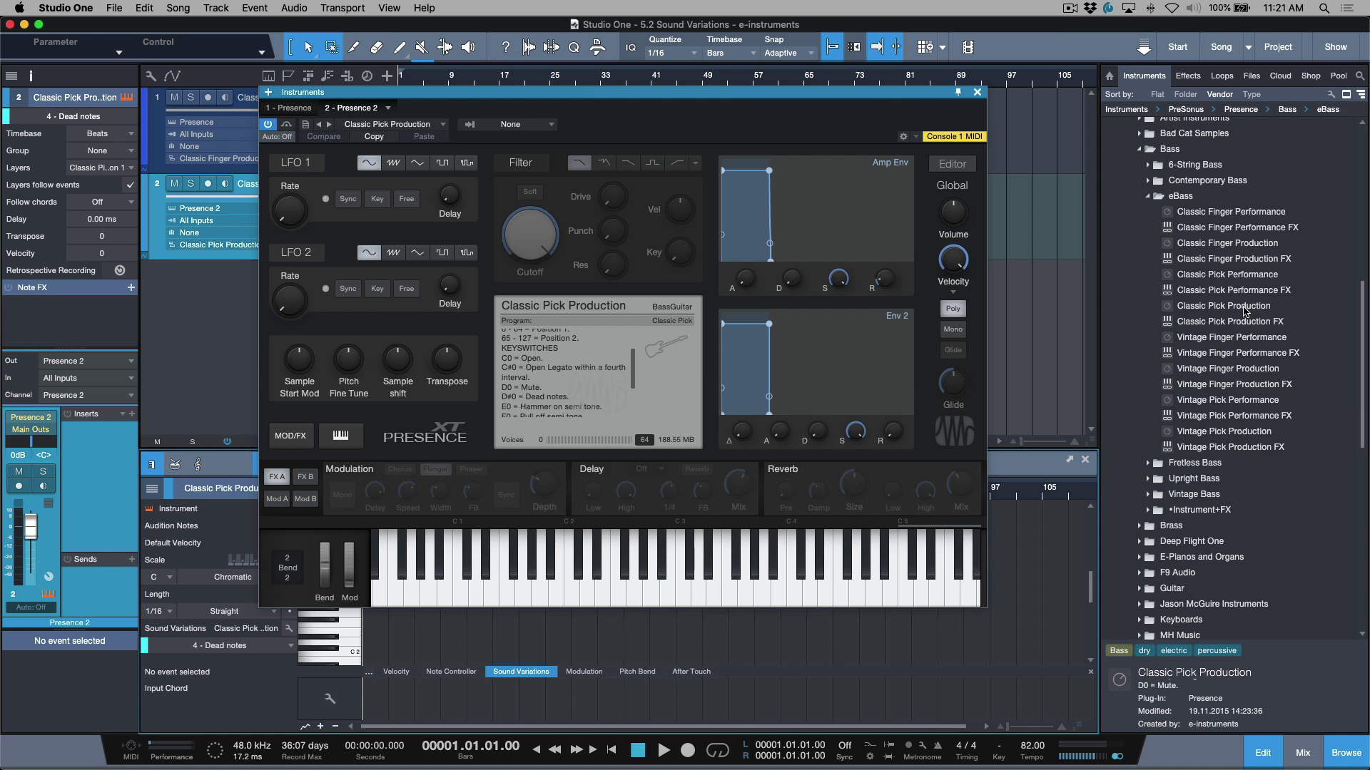
pyautogui.click(1244, 311)
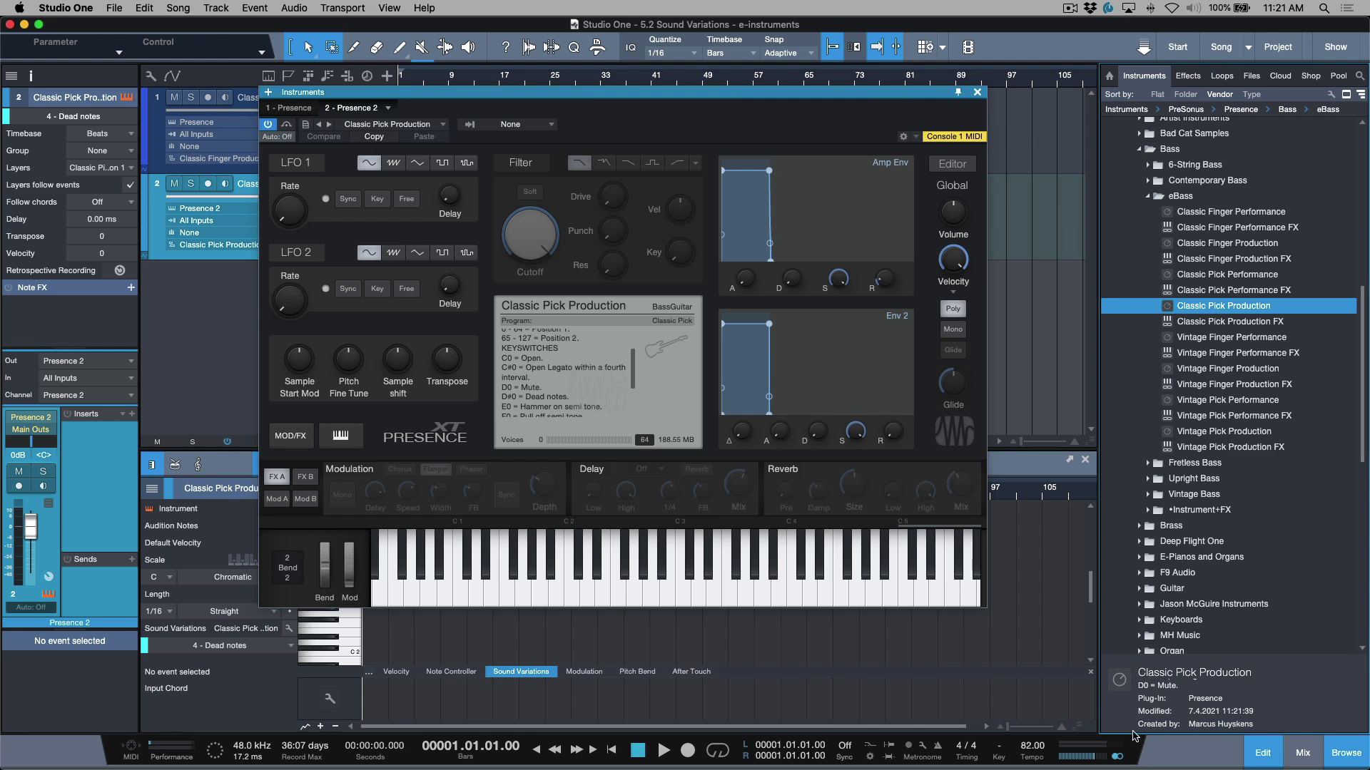
pyautogui.click(977, 93)
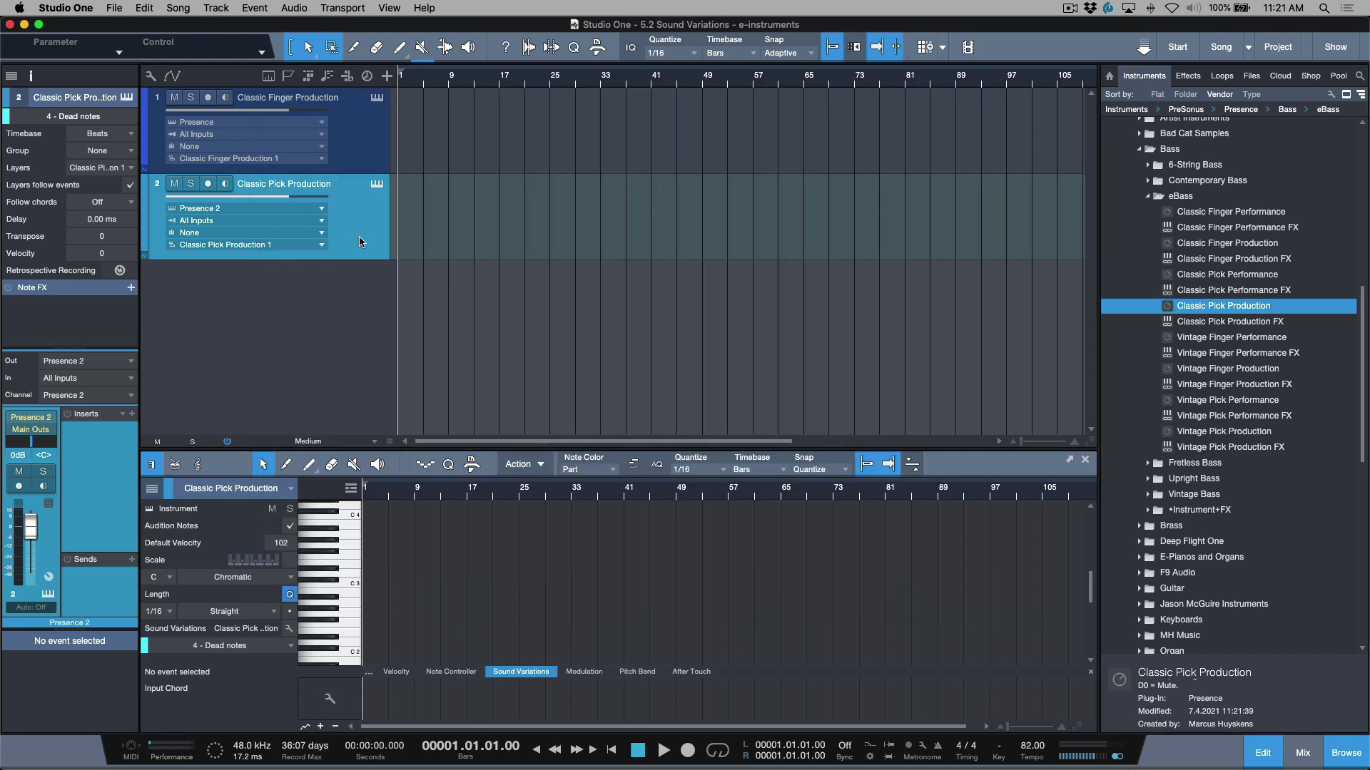
# - Reload the updated Classic Pick Production preset onto its track and move the instrument window clear of the variation selector
pyautogui.hotkey('shift', 't')
pyautogui.moveTo(1168, 311); pyautogui.dragTo(804, 327)
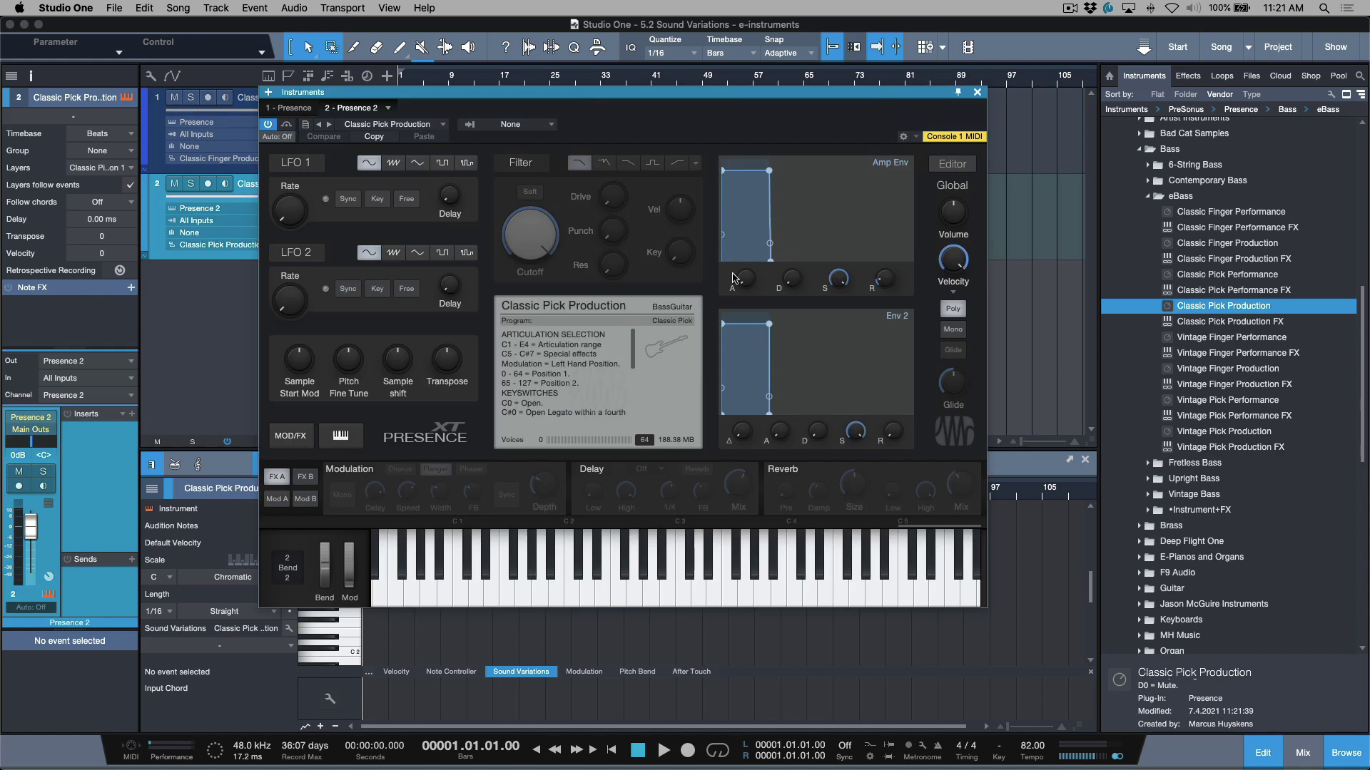
pyautogui.moveTo(692, 98); pyautogui.dragTo(766, 74)
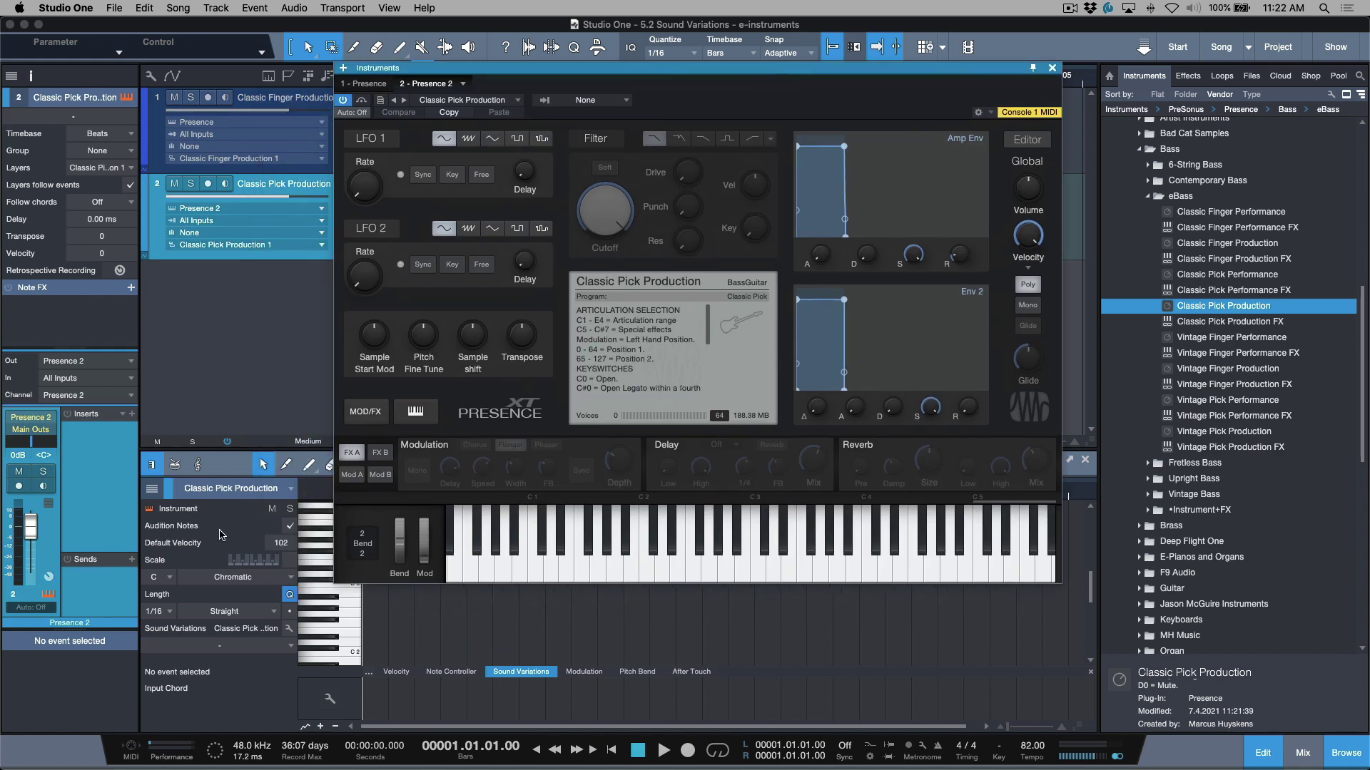
# - Switch the active sound variation to Open and then to Open Legato within a fourth interval, and close the instrument window
pyautogui.click(231, 647)
pyautogui.click(223, 506)
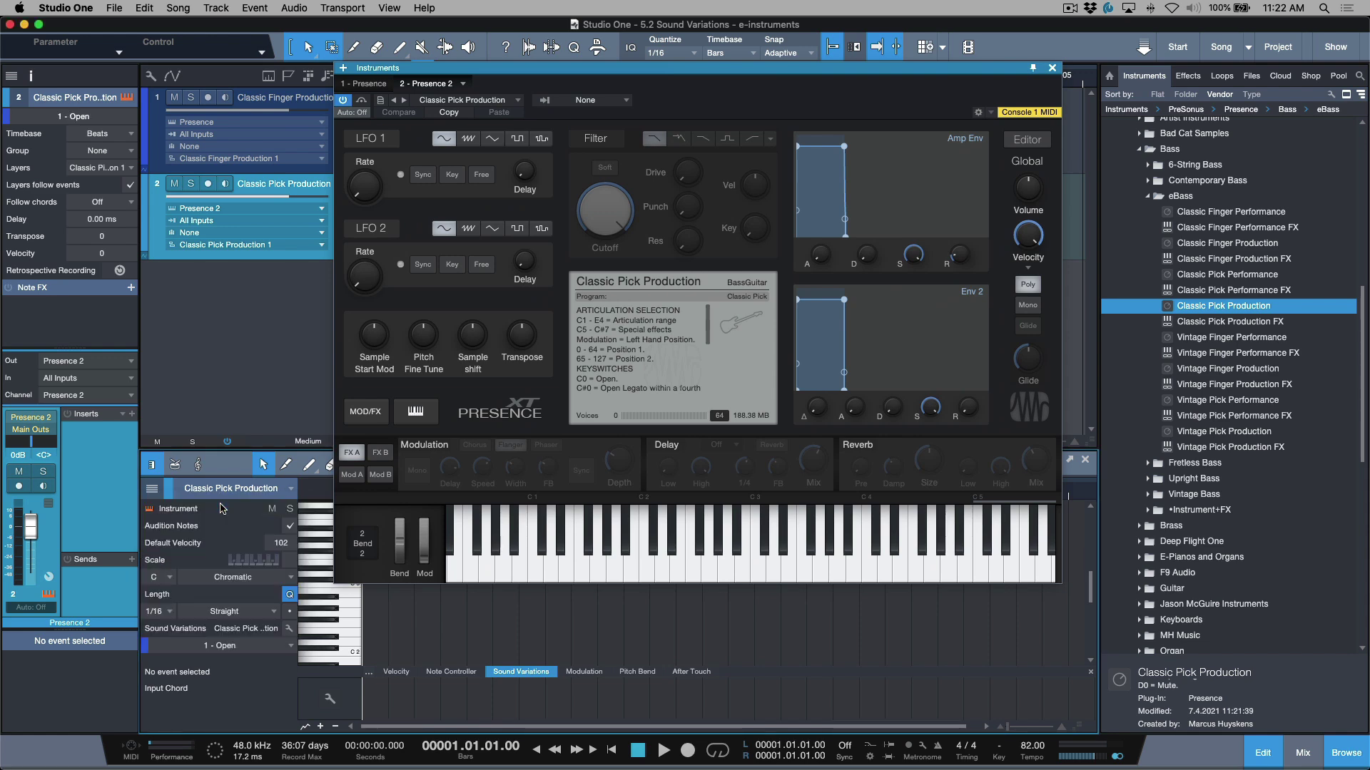
pyautogui.click(251, 644)
pyautogui.click(248, 525)
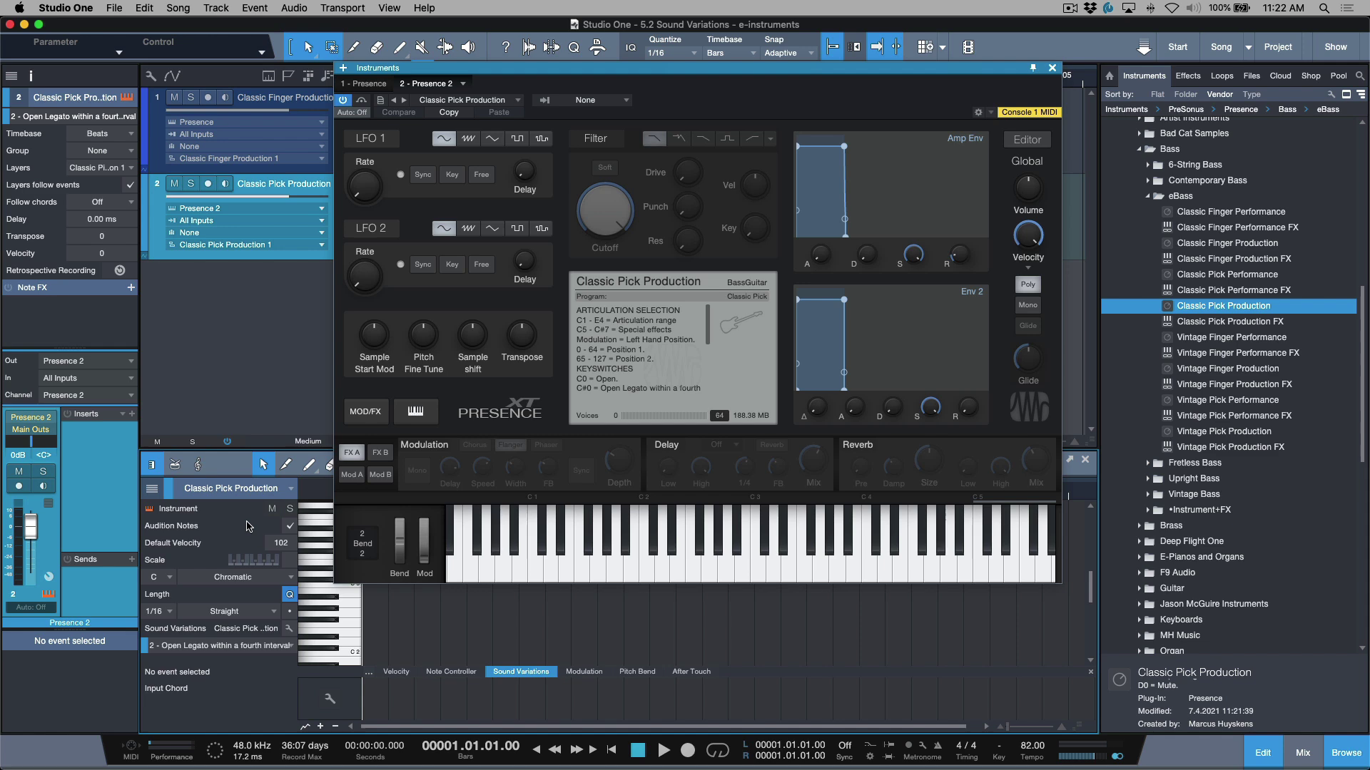
pyautogui.click(766, 105)
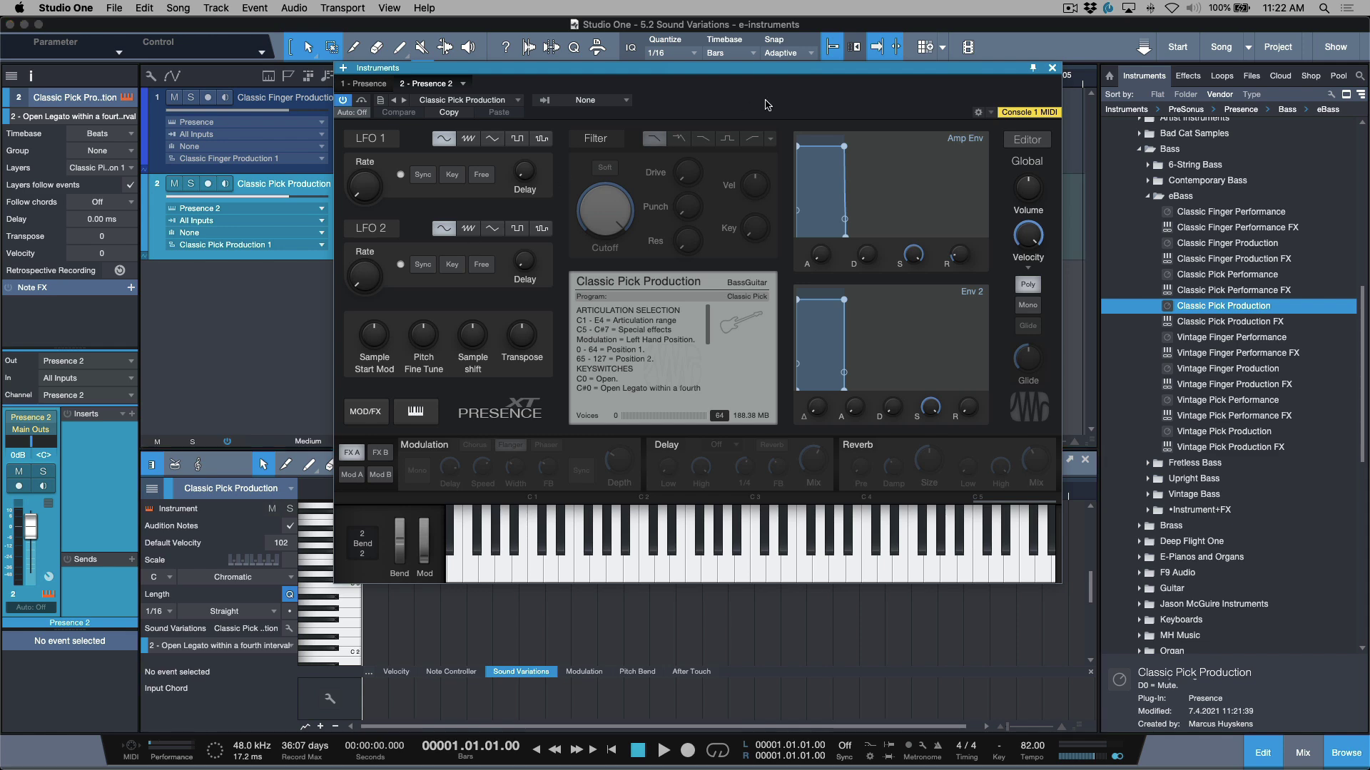
pyautogui.click(1051, 68)
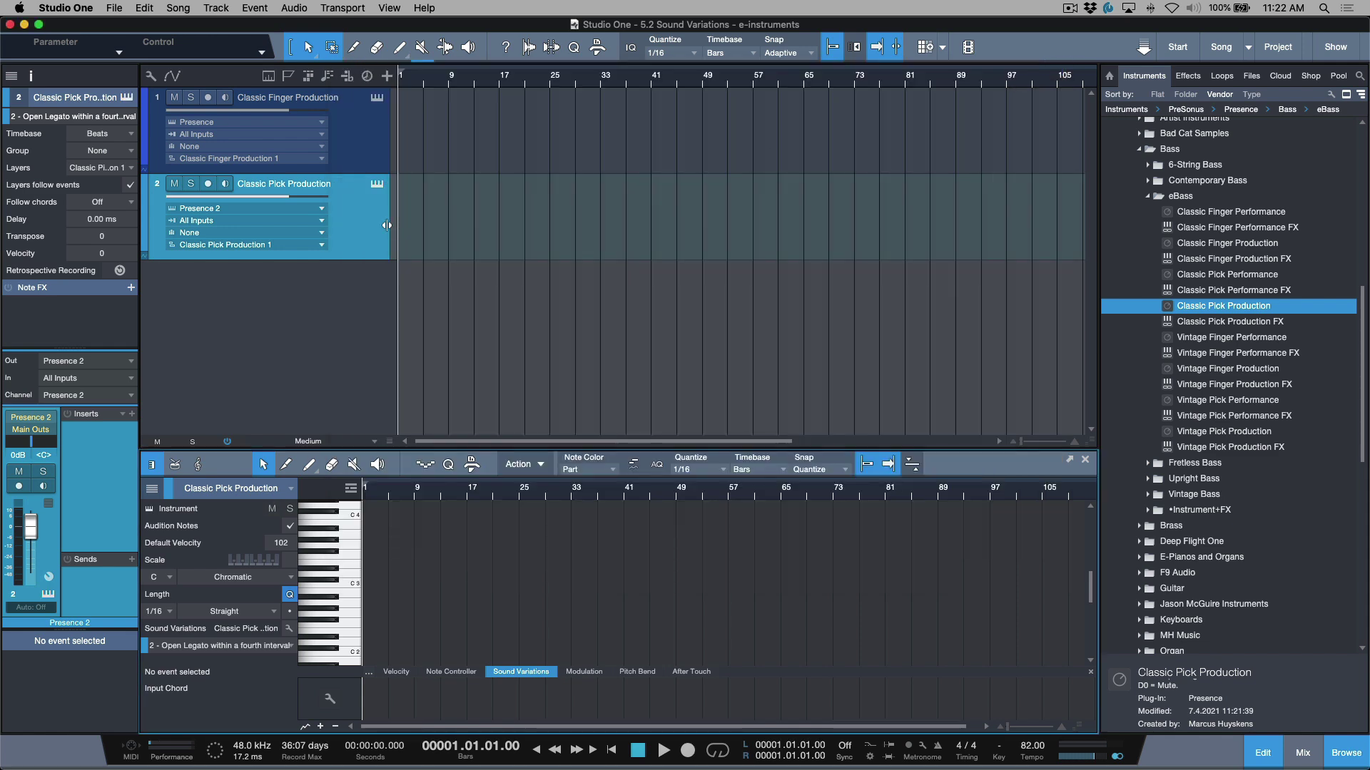
pyautogui.doubleClick(105, 236)
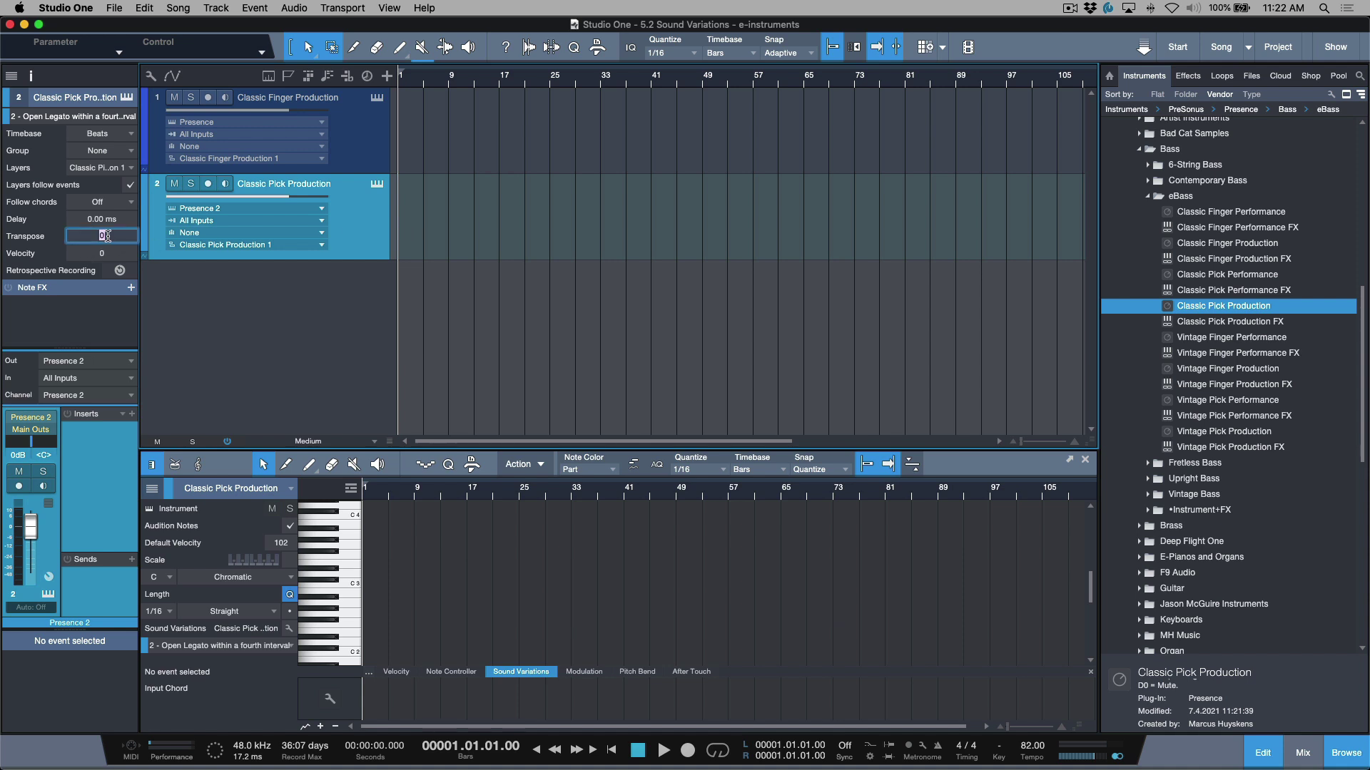
pyautogui.click(305, 319)
# - Add Vintage Finger Production on a new instrument track and load its variation map from the e-instruments eBass folder
pyautogui.click(1173, 369)
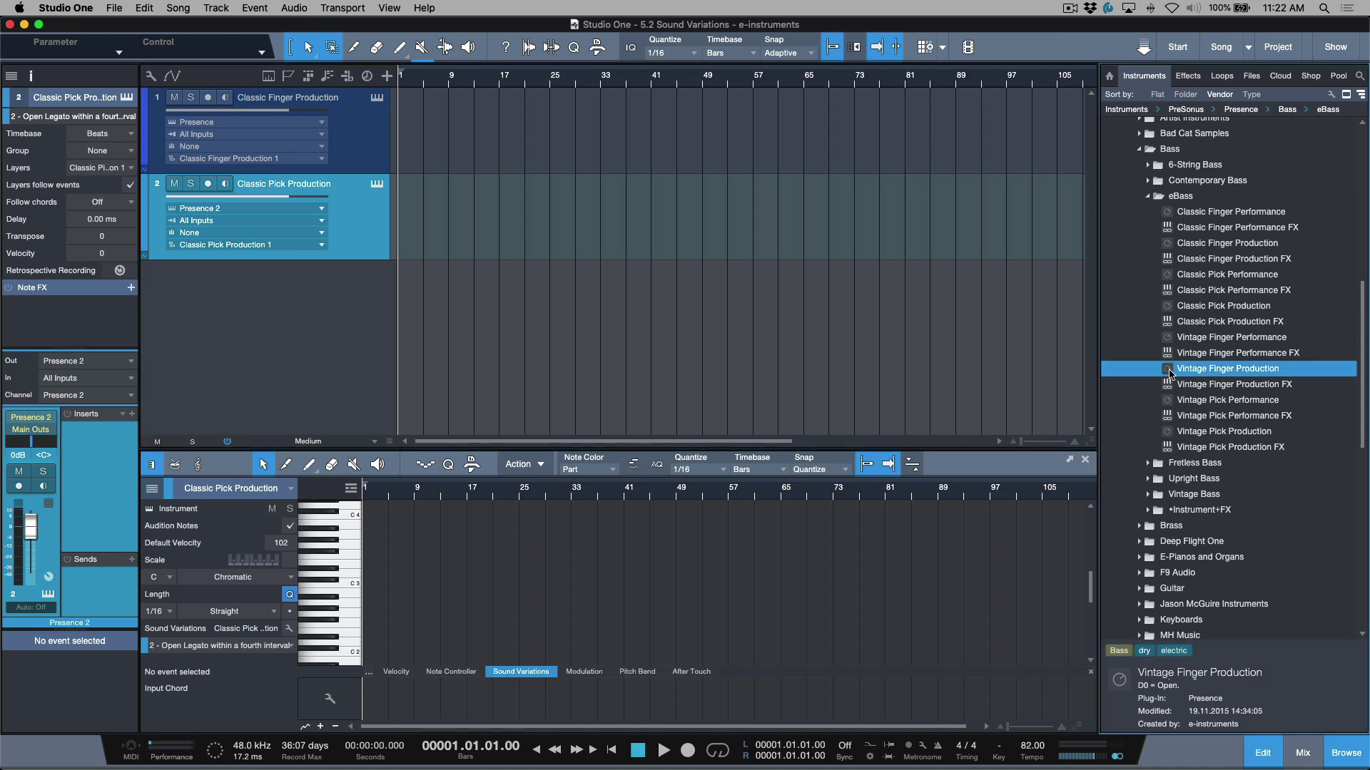
pyautogui.moveTo(1170, 373); pyautogui.dragTo(633, 352)
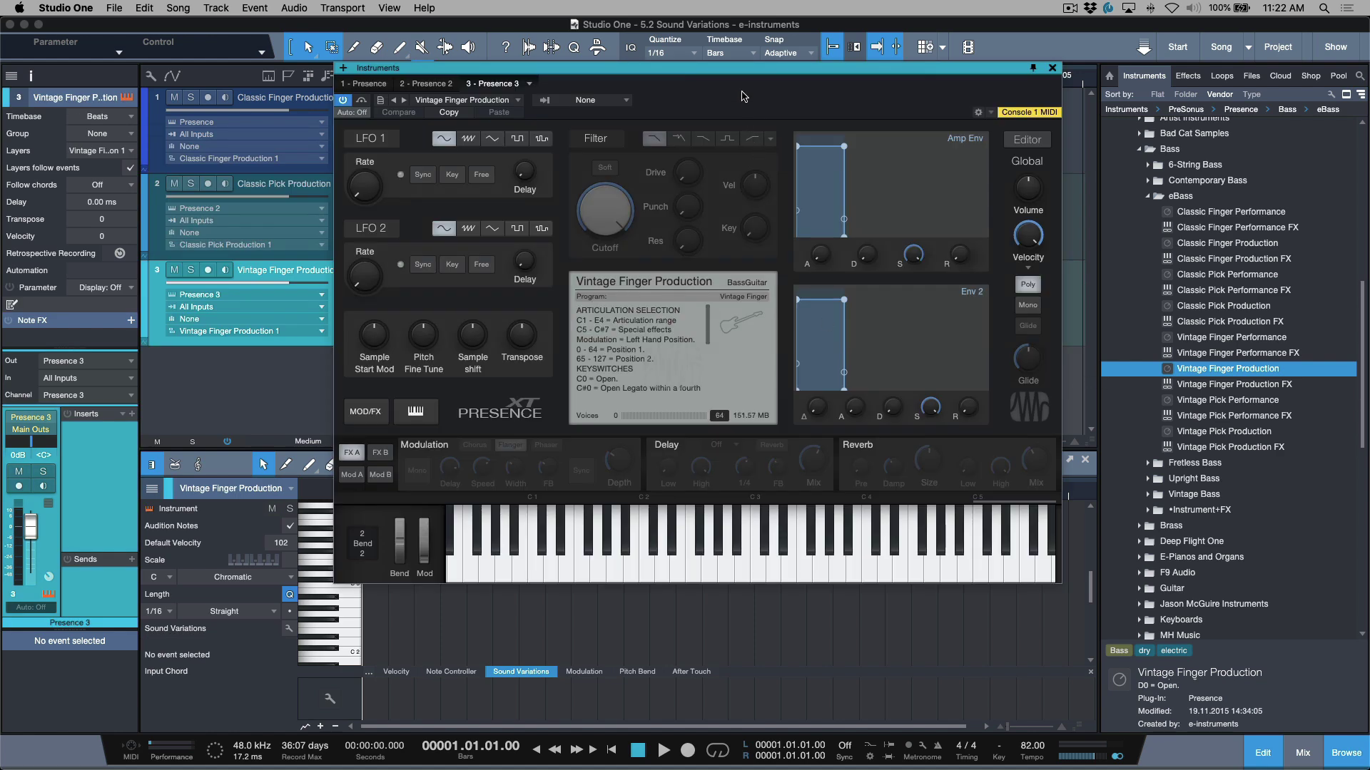
pyautogui.click(289, 629)
pyautogui.click(863, 415)
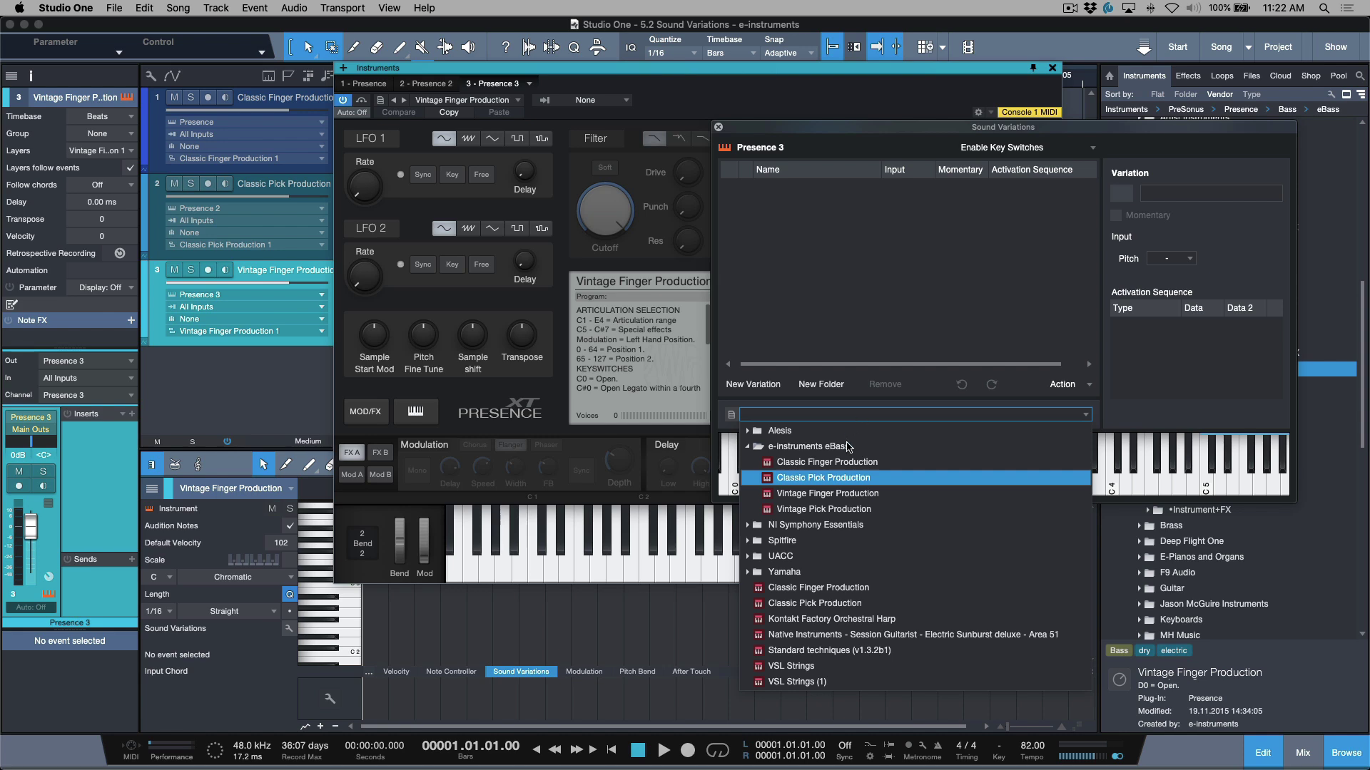
pyautogui.click(846, 497)
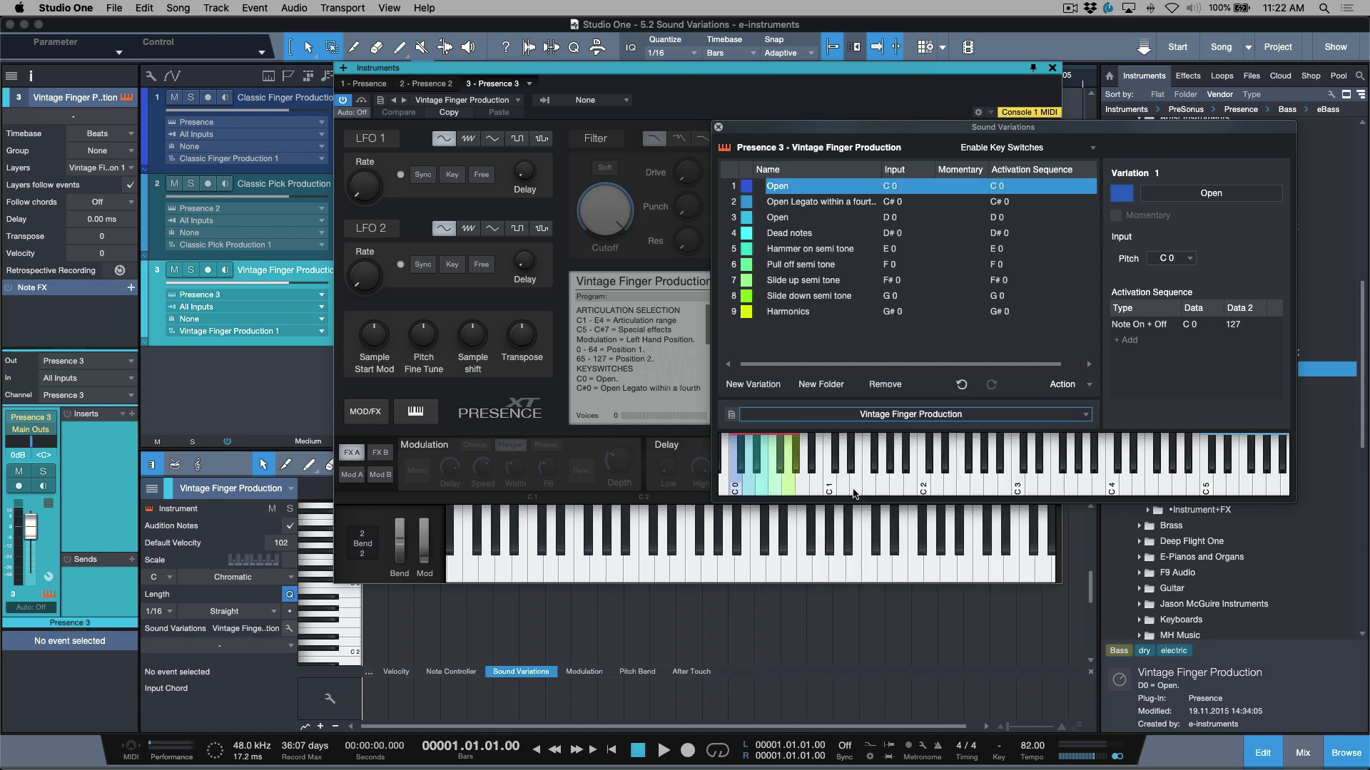
# - Close the Sound Variations editor and update the Vintage Finger Production preset
pyautogui.click(719, 128)
pyautogui.click(380, 101)
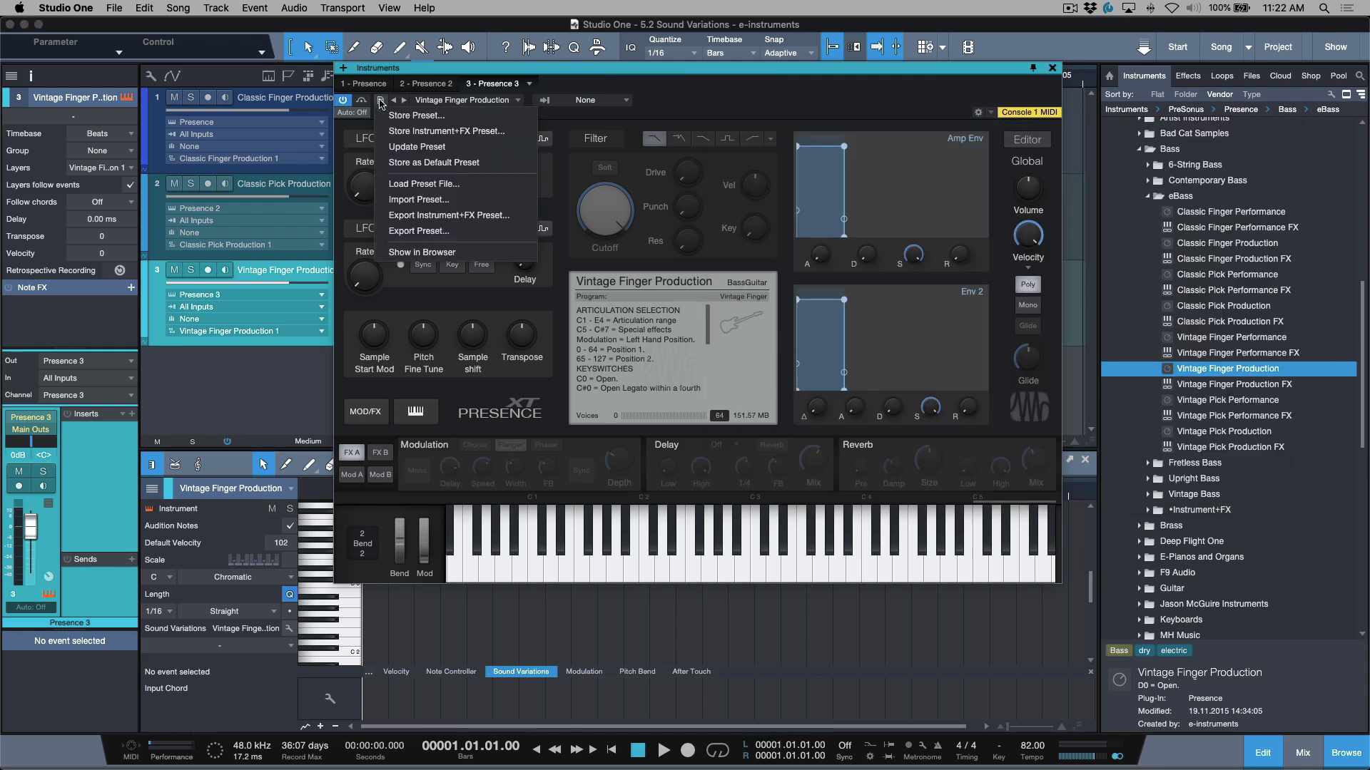
pyautogui.click(402, 147)
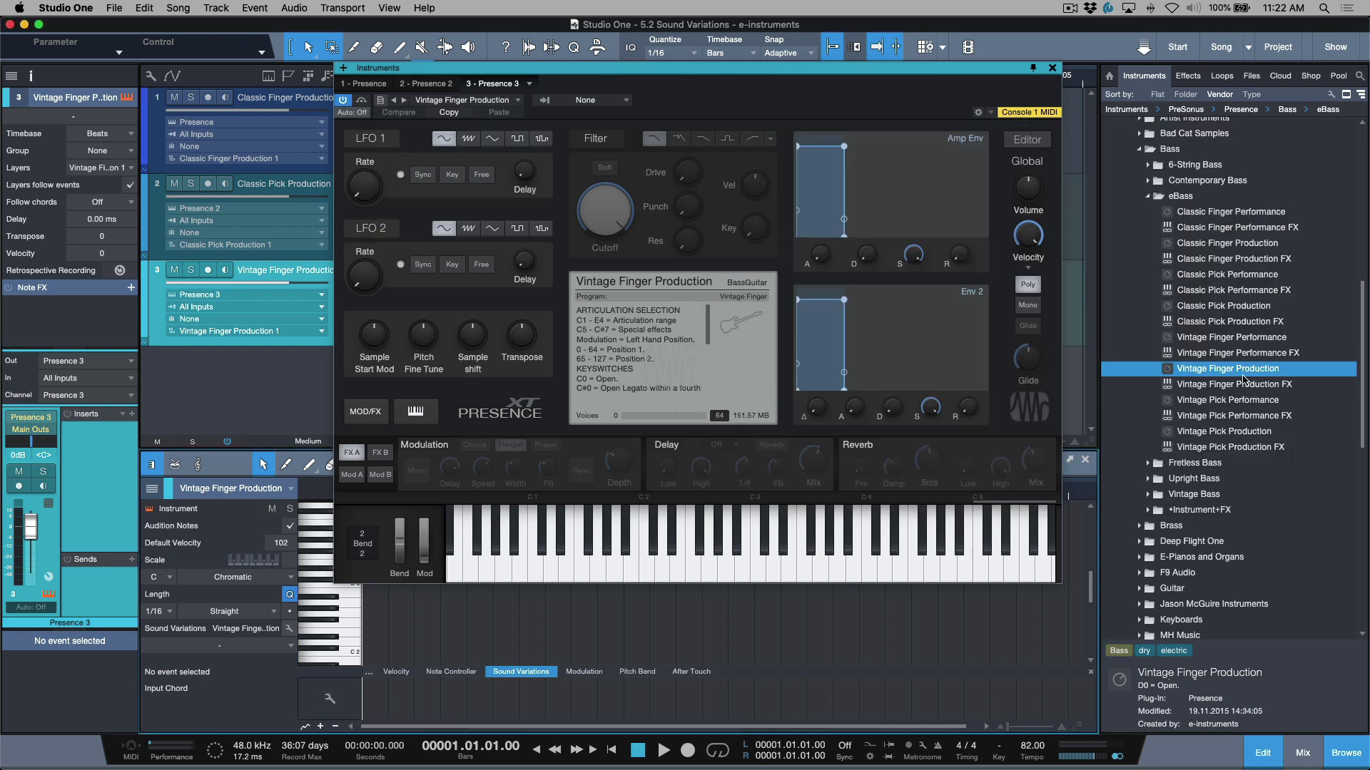
# - Add Vintage Pick Production on a new instrument track and load its variation map from the e-instruments eBass folder
pyautogui.click(1248, 437)
pyautogui.moveTo(1249, 437); pyautogui.dragTo(1080, 397)
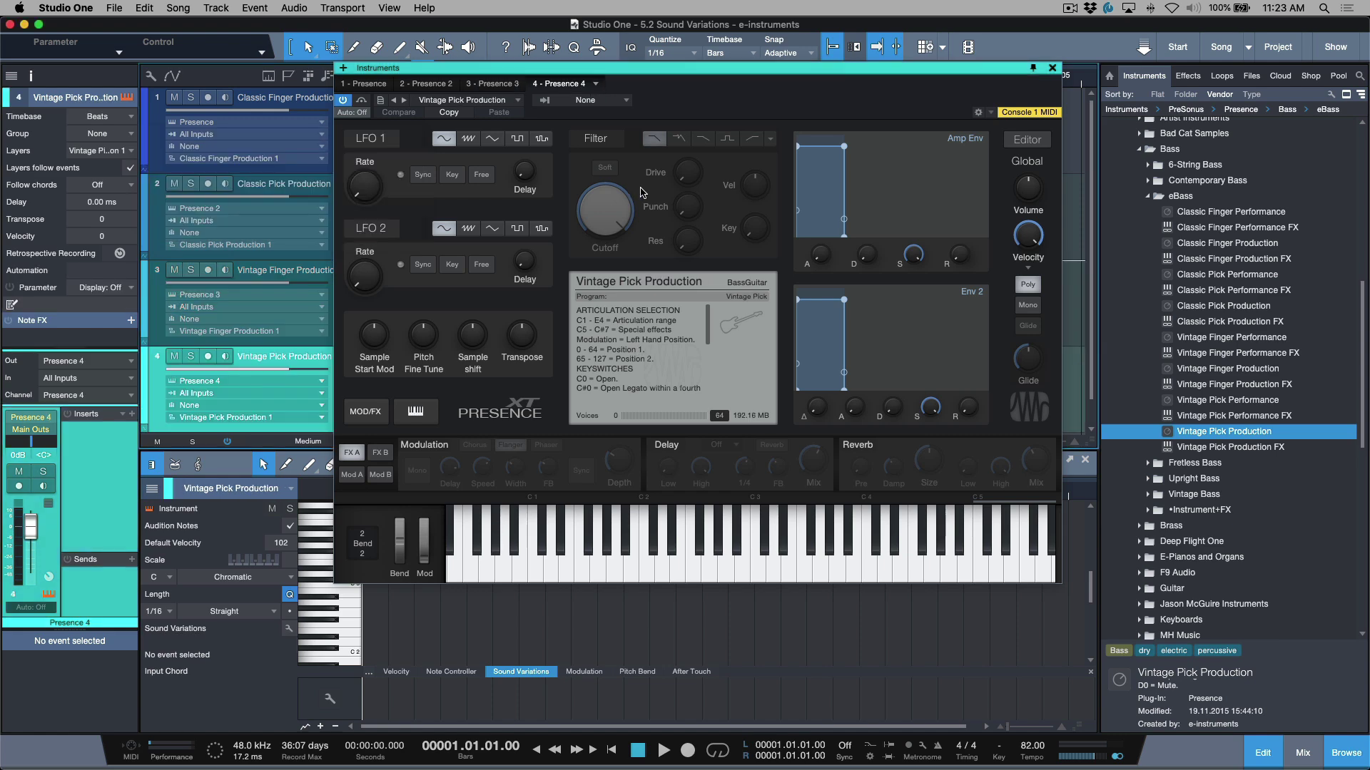
pyautogui.click(289, 630)
pyautogui.click(820, 415)
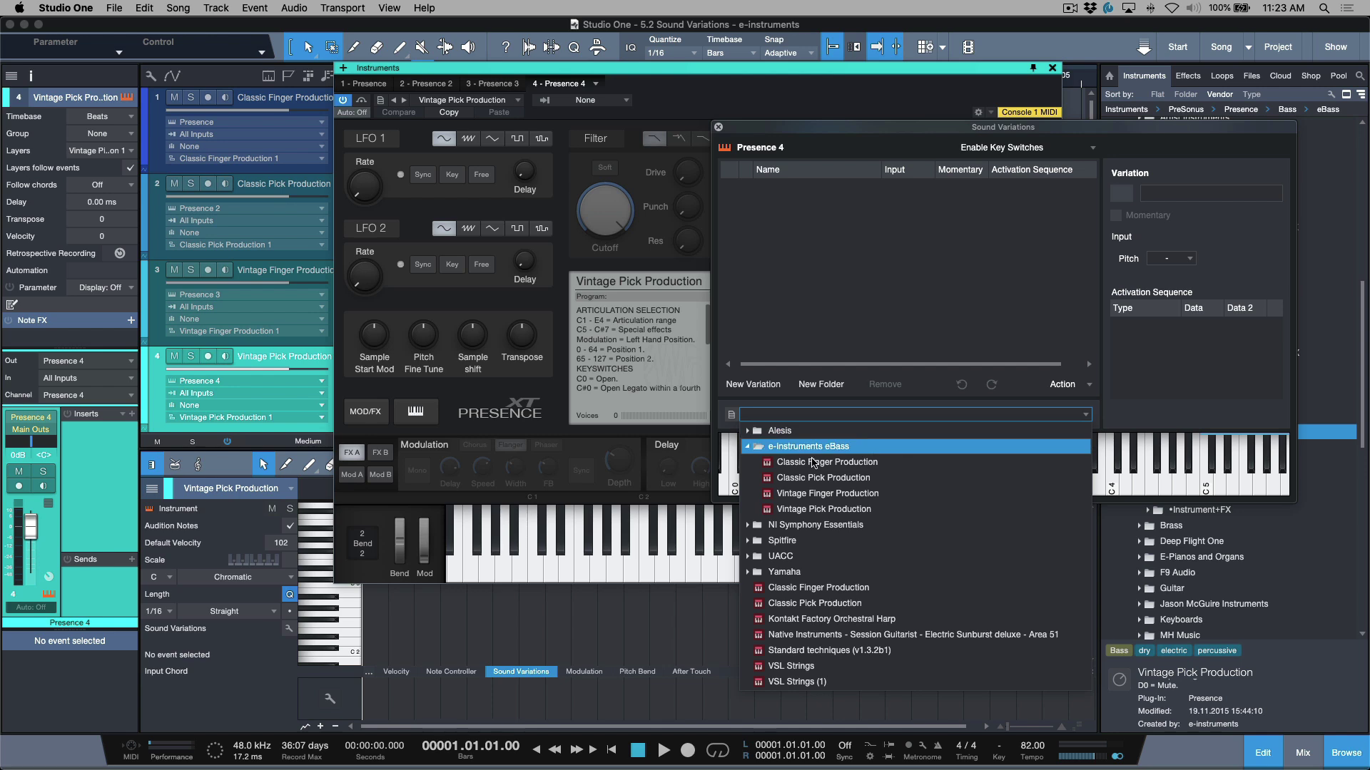
pyautogui.click(810, 509)
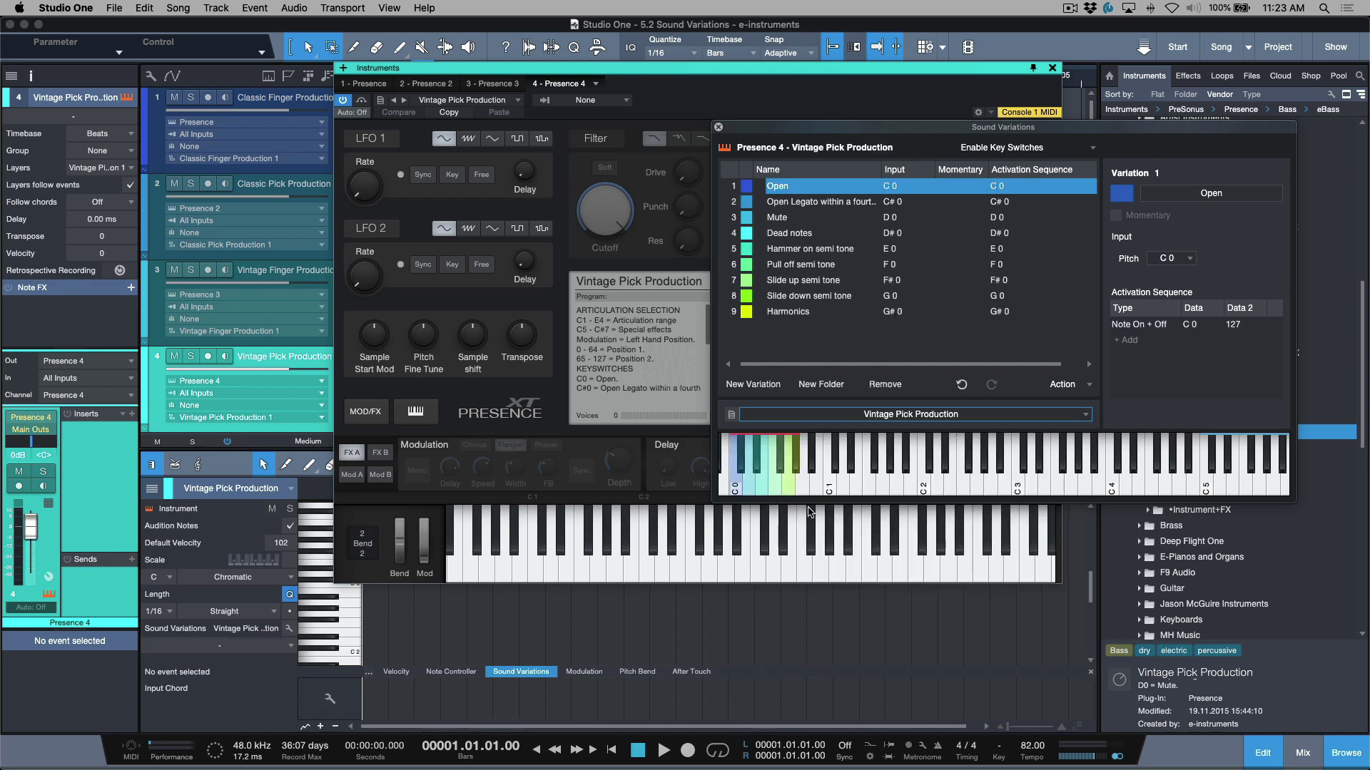
# - Update the Vintage Pick Production preset with the loaded variations and close the instrument window
pyautogui.click(718, 127)
pyautogui.click(380, 100)
pyautogui.click(397, 148)
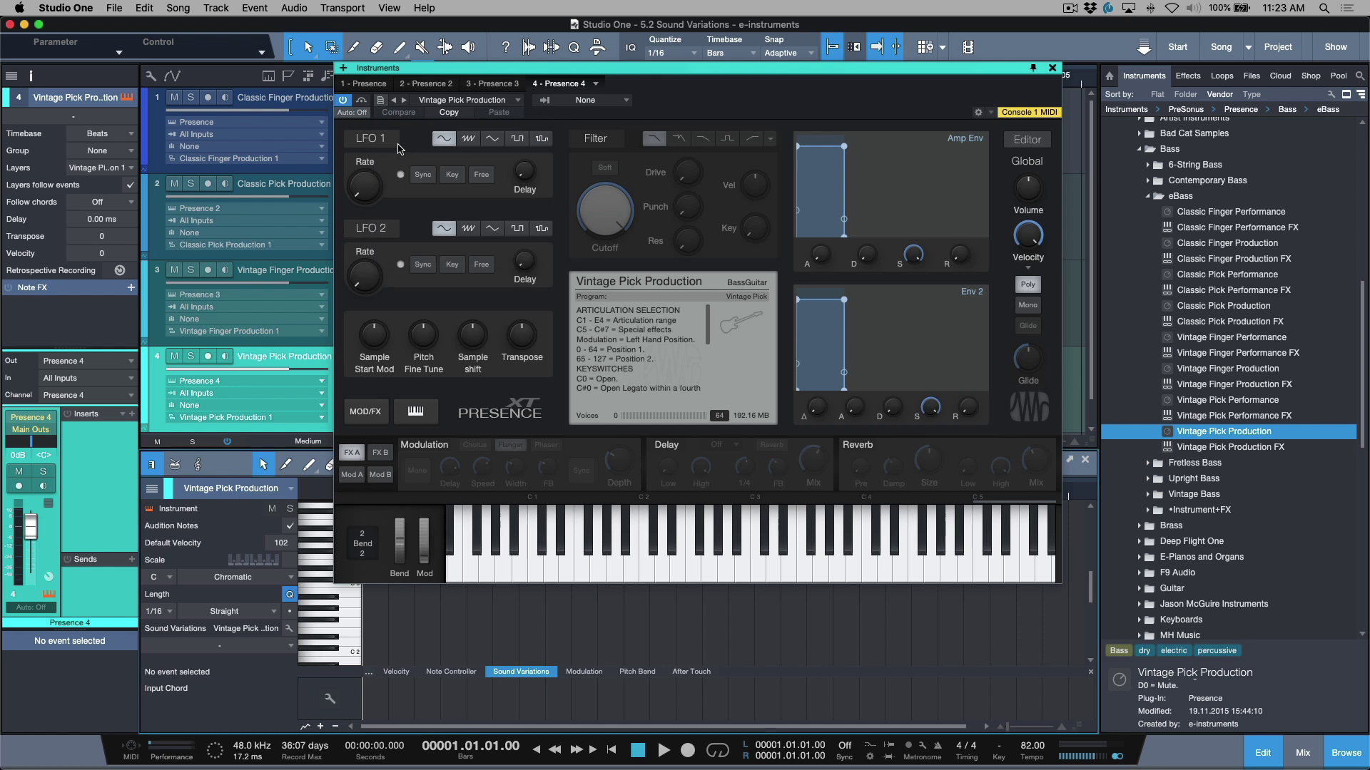
pyautogui.click(1052, 69)
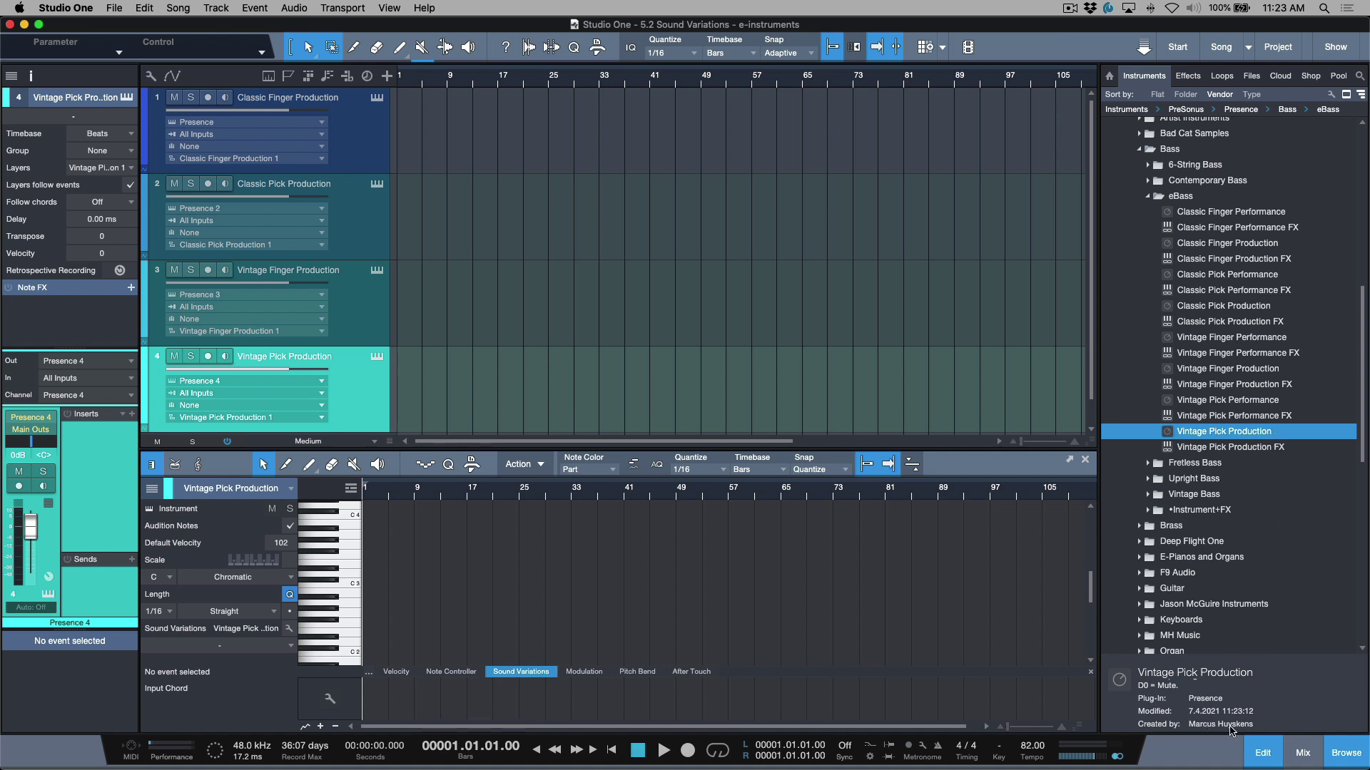
# - Check the modification details of the Vintage Finger, Classic Pick and Classic Finger Production presets in the browser
pyautogui.click(1236, 370)
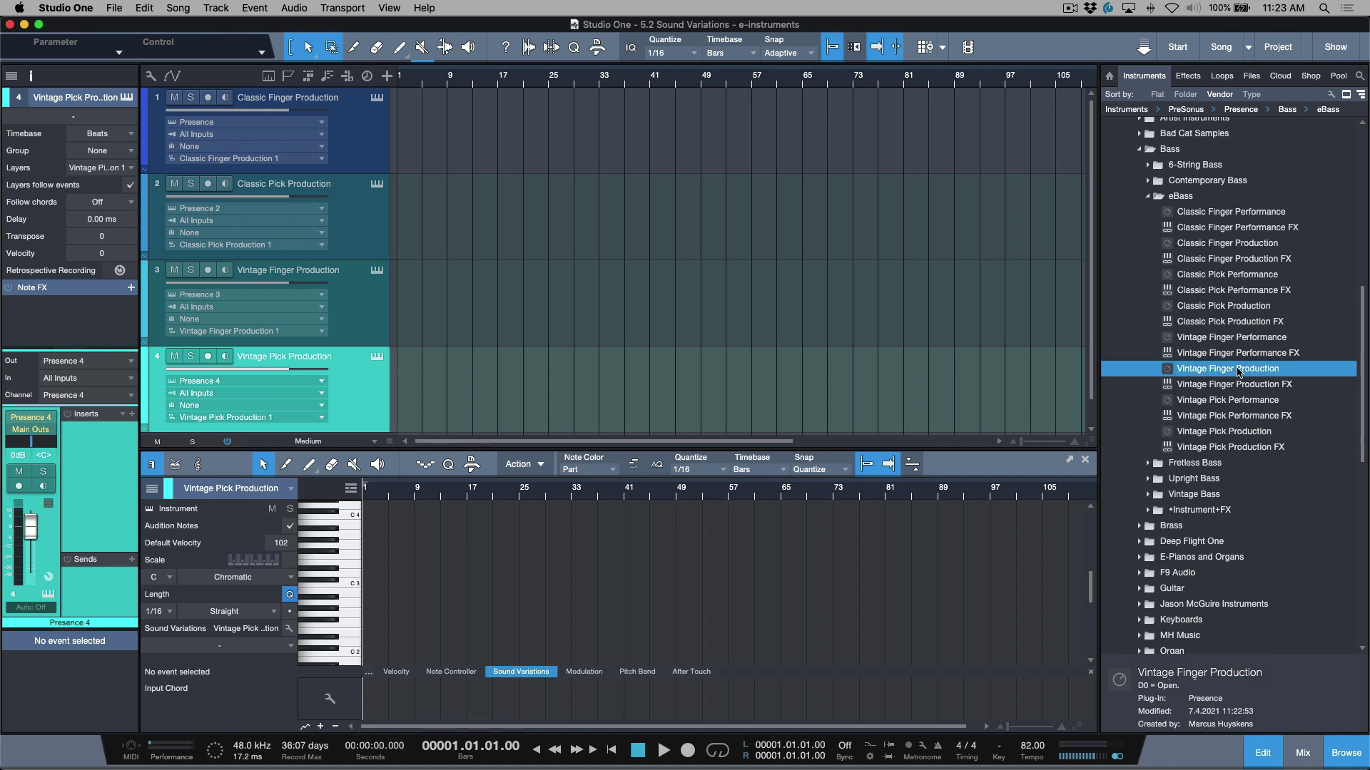
pyautogui.click(1246, 309)
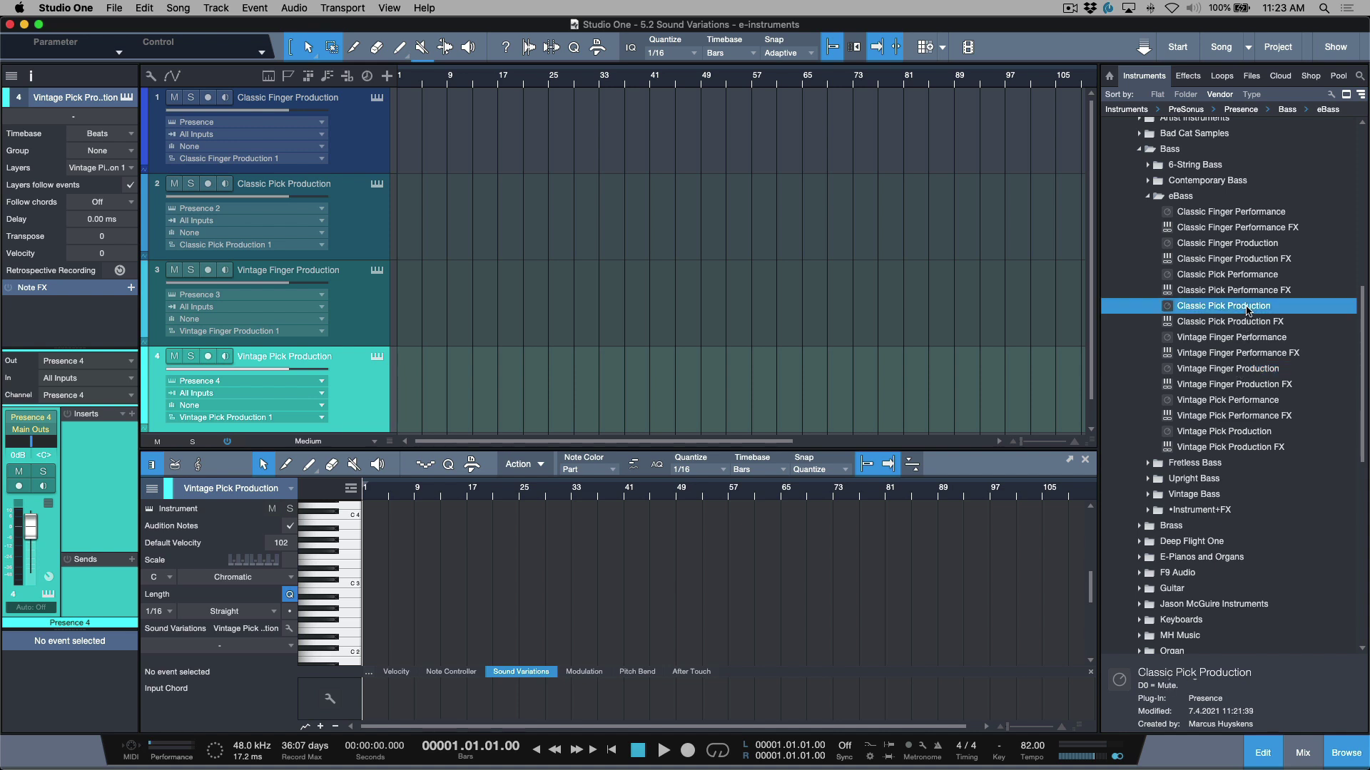
pyautogui.click(1248, 243)
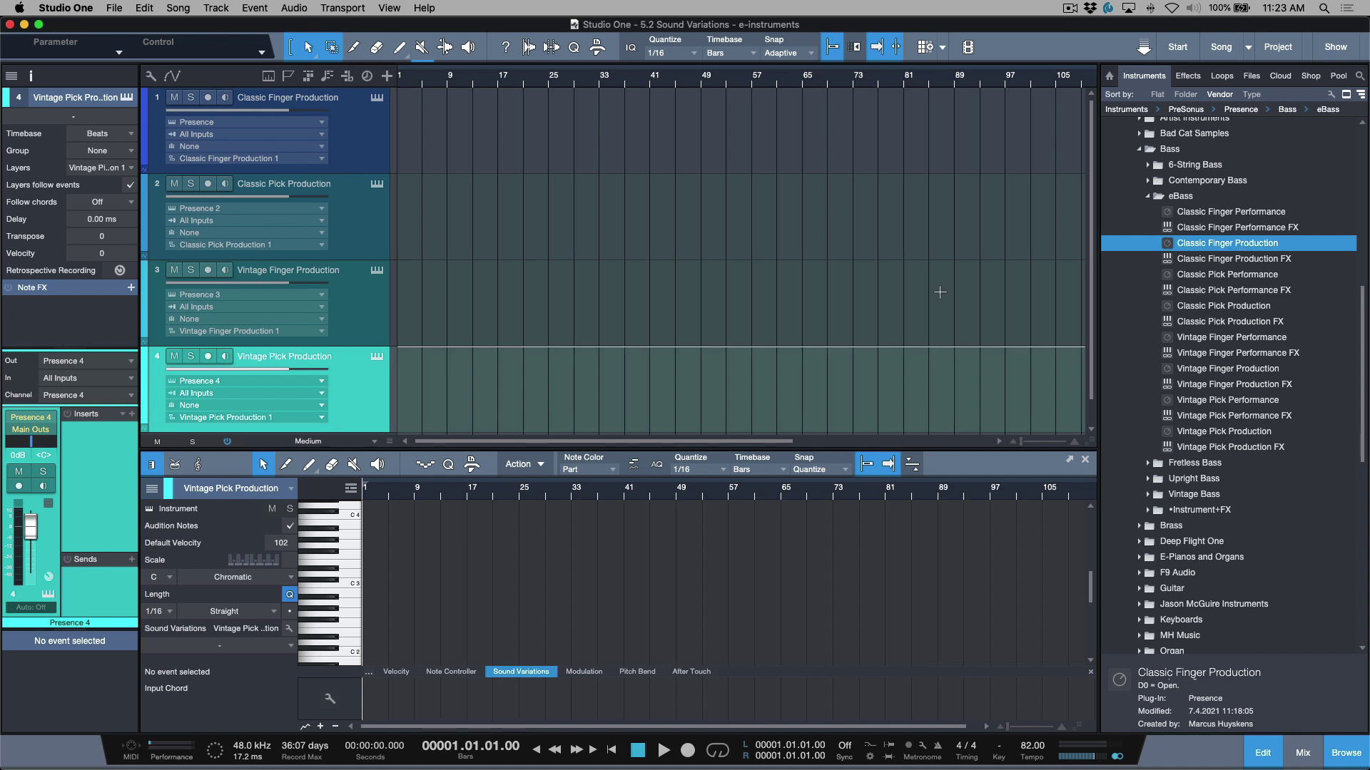
# - Remove all four existing instrument tracks and add Classic Pick Performance from the eBass folder on a new track
pyautogui.click(366, 144)
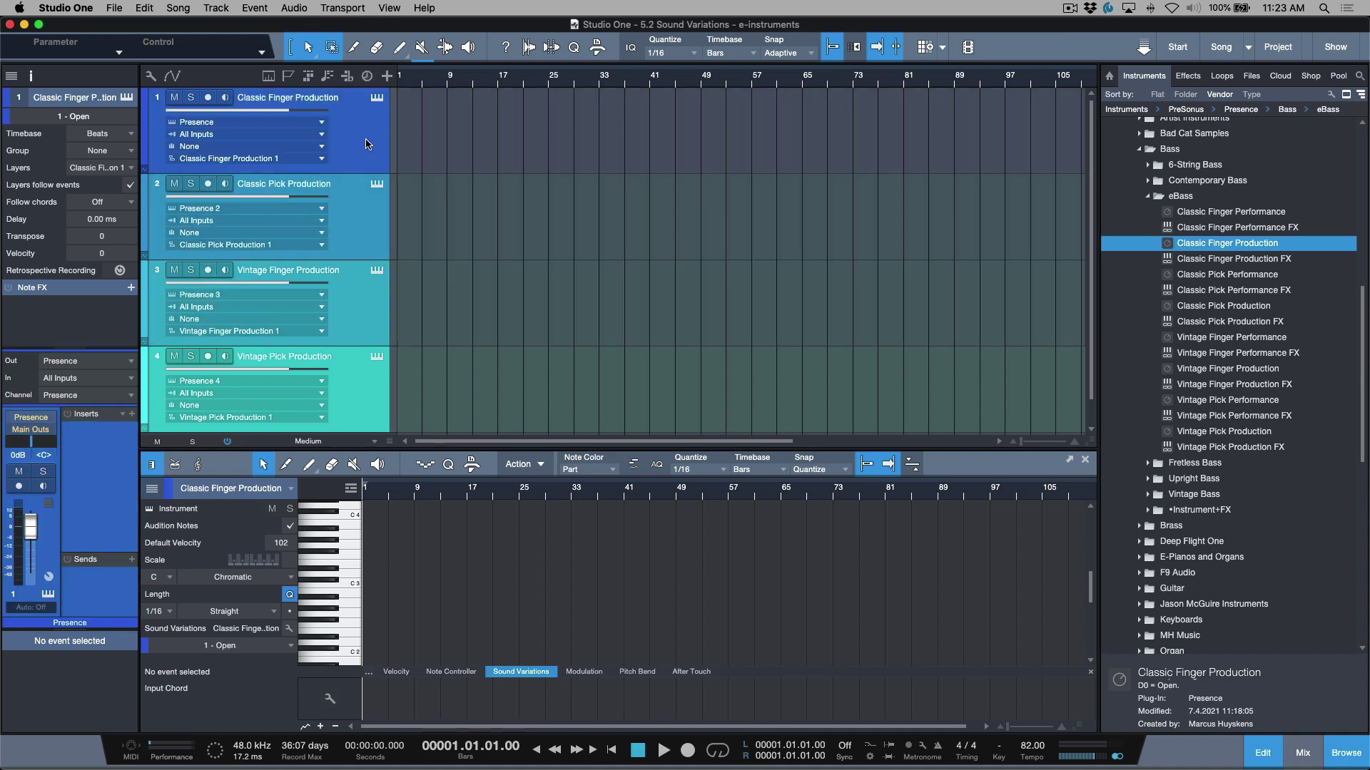
pyautogui.hotkey('shift', 't')
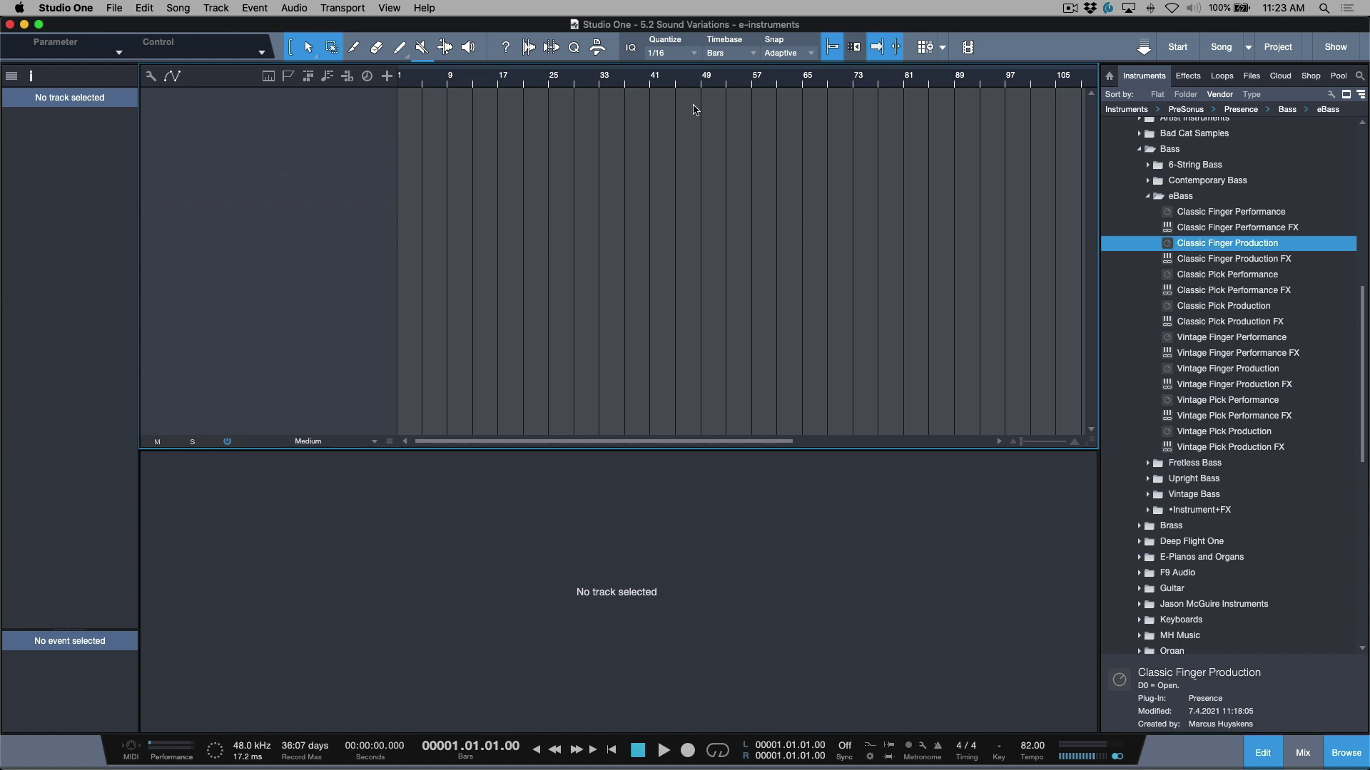
pyautogui.click(1230, 277)
pyautogui.moveTo(1171, 279); pyautogui.dragTo(759, 272)
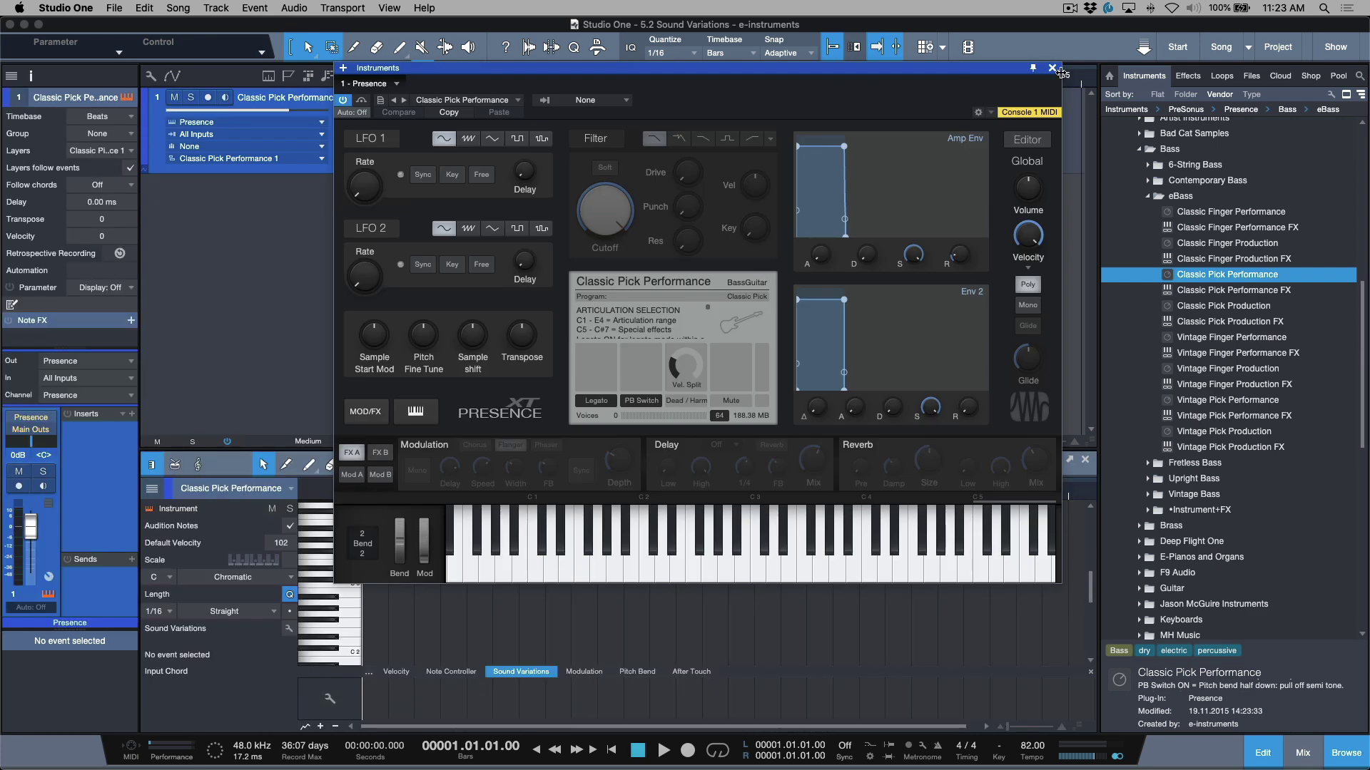
# - Read through the articulation notes of Classic Pick Performance, close its instrument window and delete the track
pyautogui.scroll(-2, 668, 319)
pyautogui.scroll(-3, 668, 319)
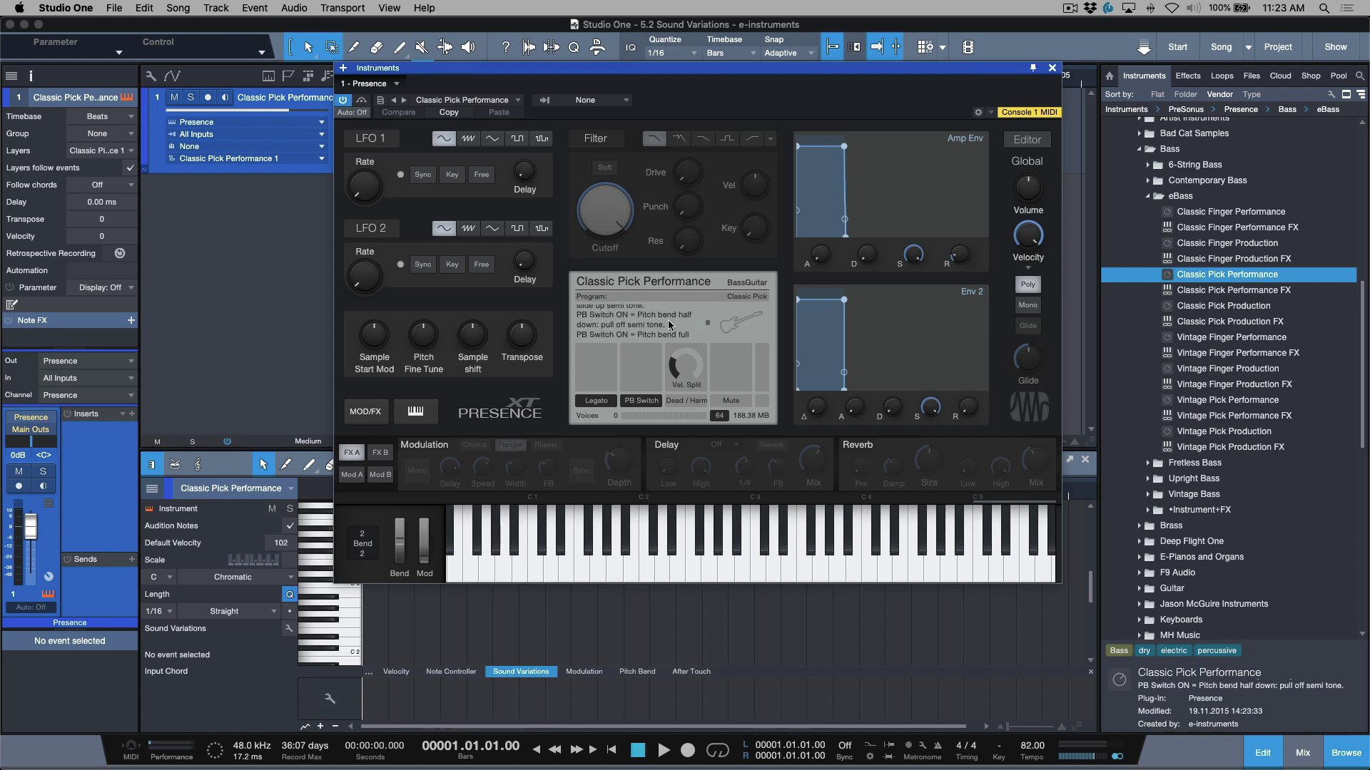
pyautogui.scroll(5, 668, 320)
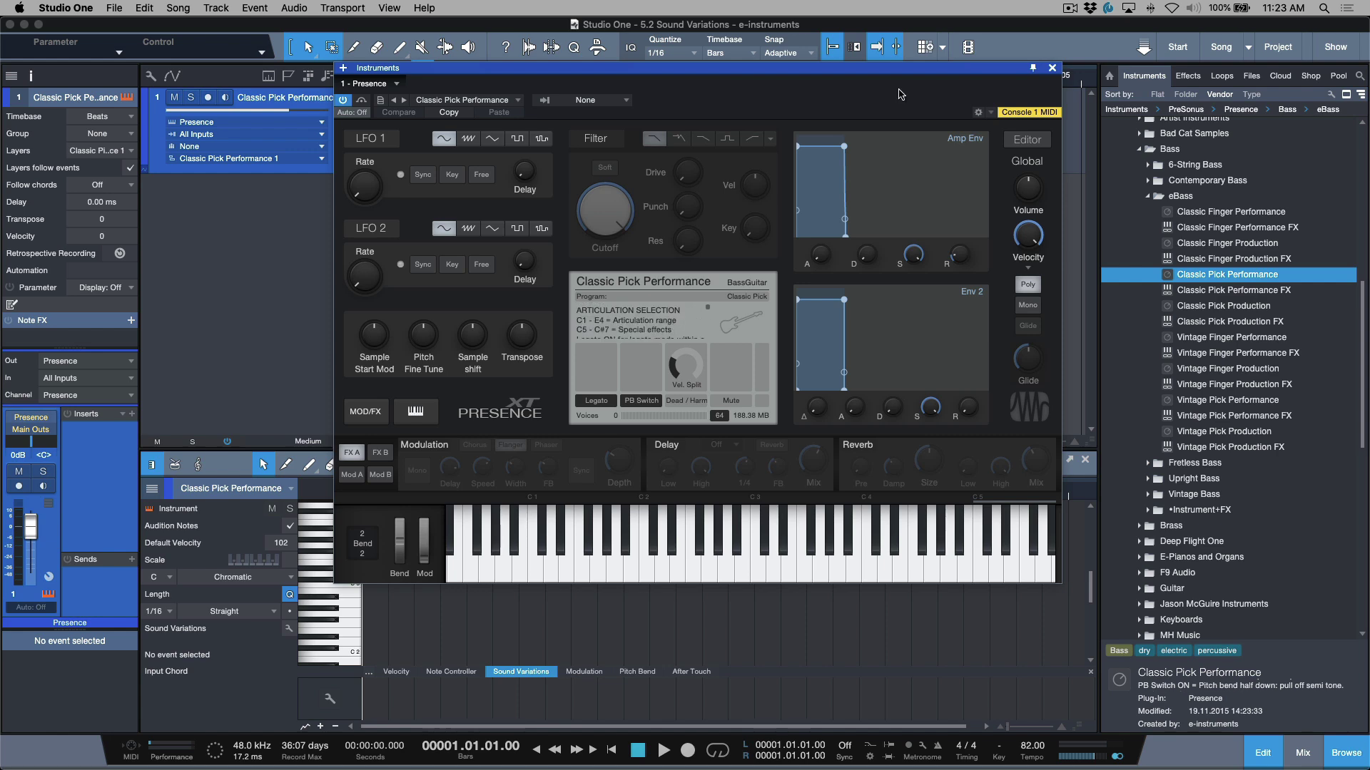
pyautogui.click(1052, 68)
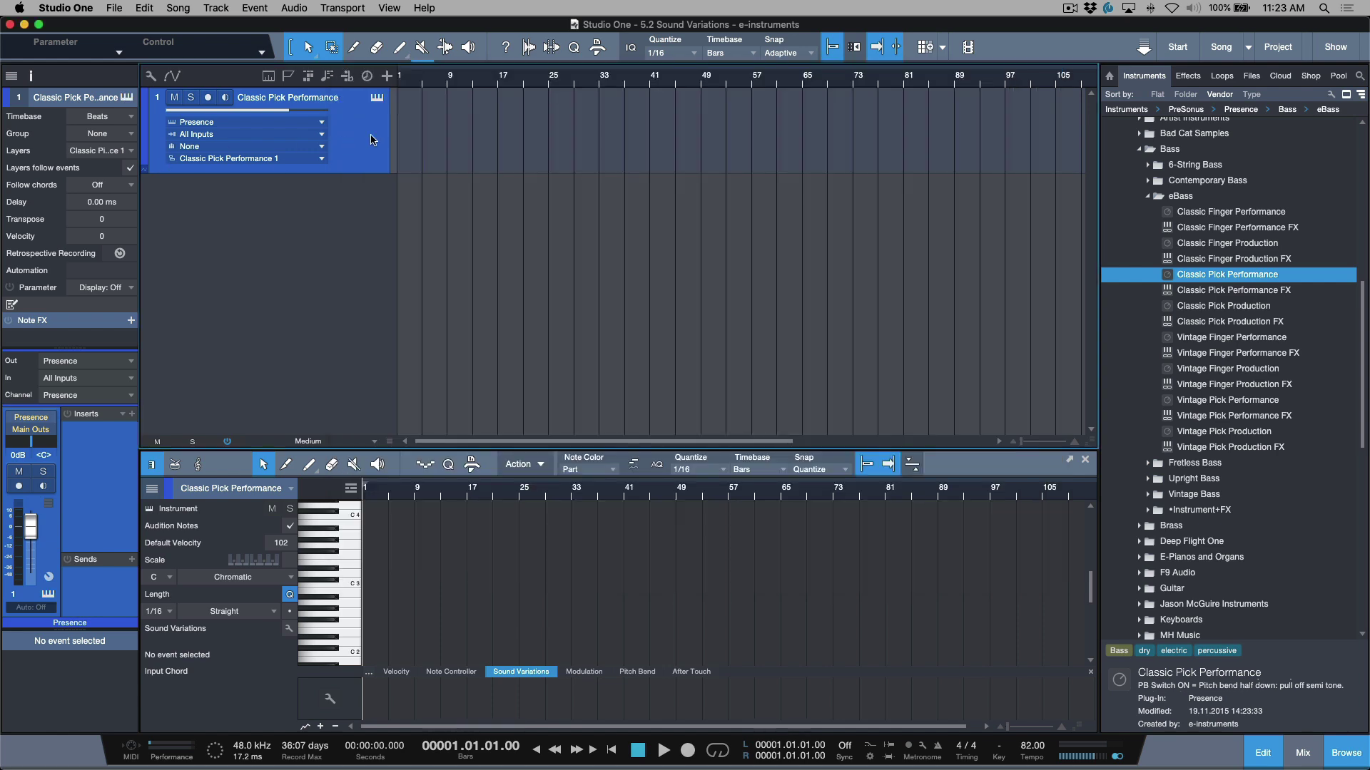
pyautogui.press('Delete')
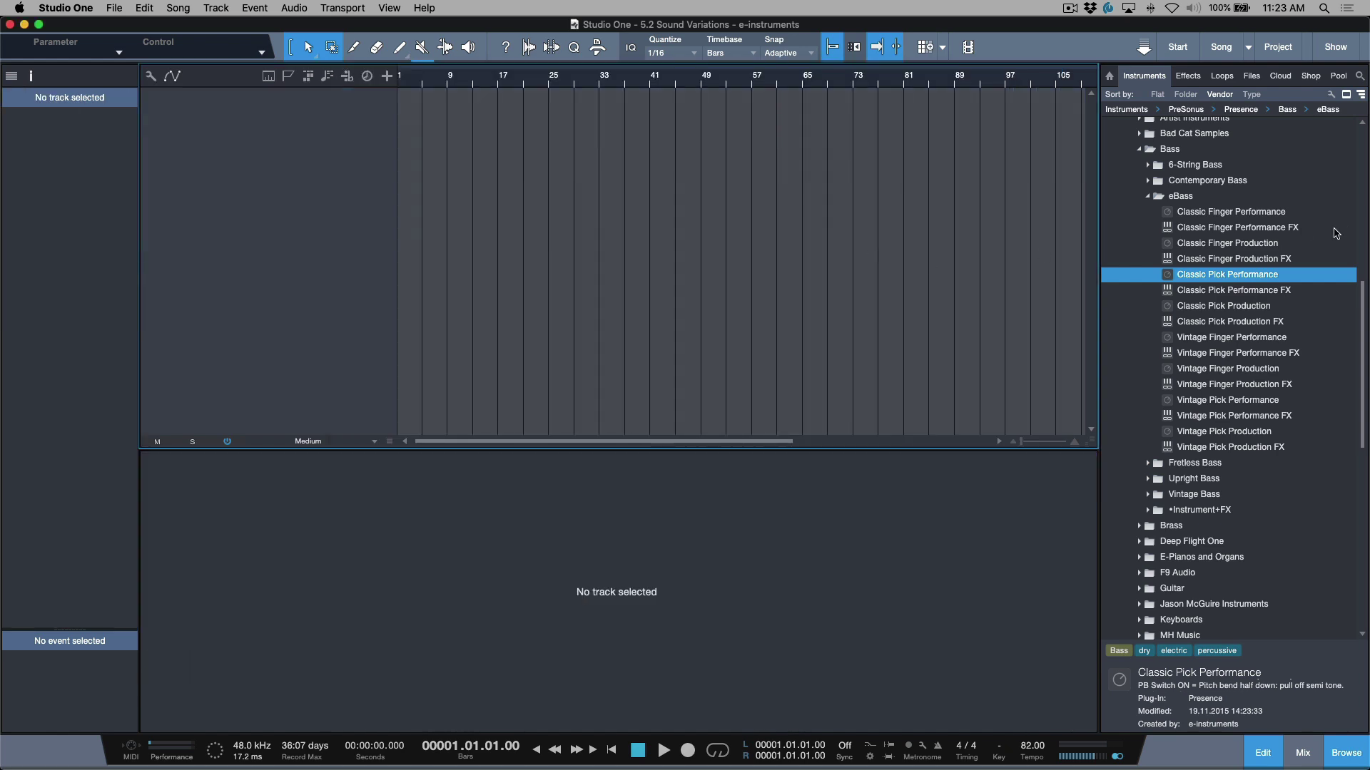
# - Add Classic Pick Production on a new instrument track to check its stored sound variations, and close the instrument window
pyautogui.click(1248, 306)
pyautogui.moveTo(1170, 312); pyautogui.dragTo(813, 296)
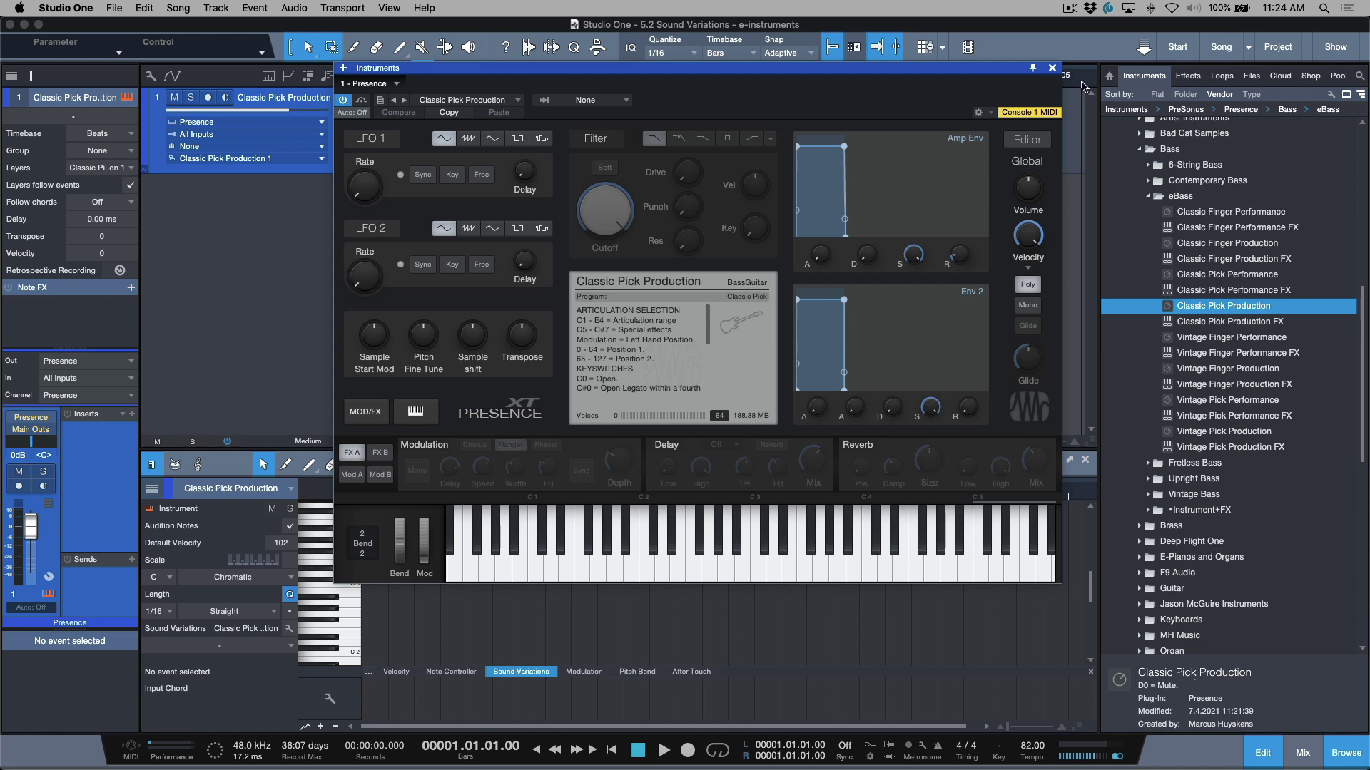
pyautogui.click(1052, 69)
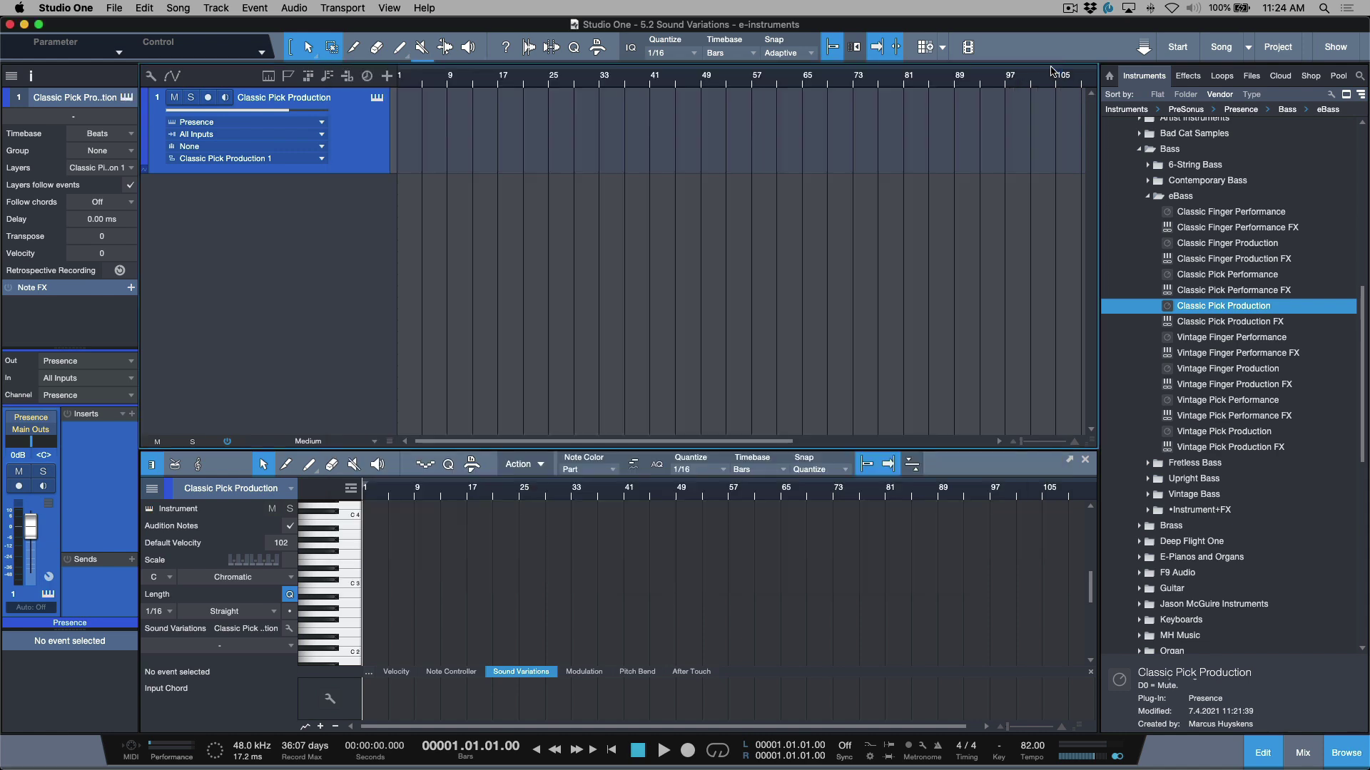
# - Replace the Classic Pick Production track with Classic Finger Production FX and read its keyswitch list
pyautogui.click(1264, 260)
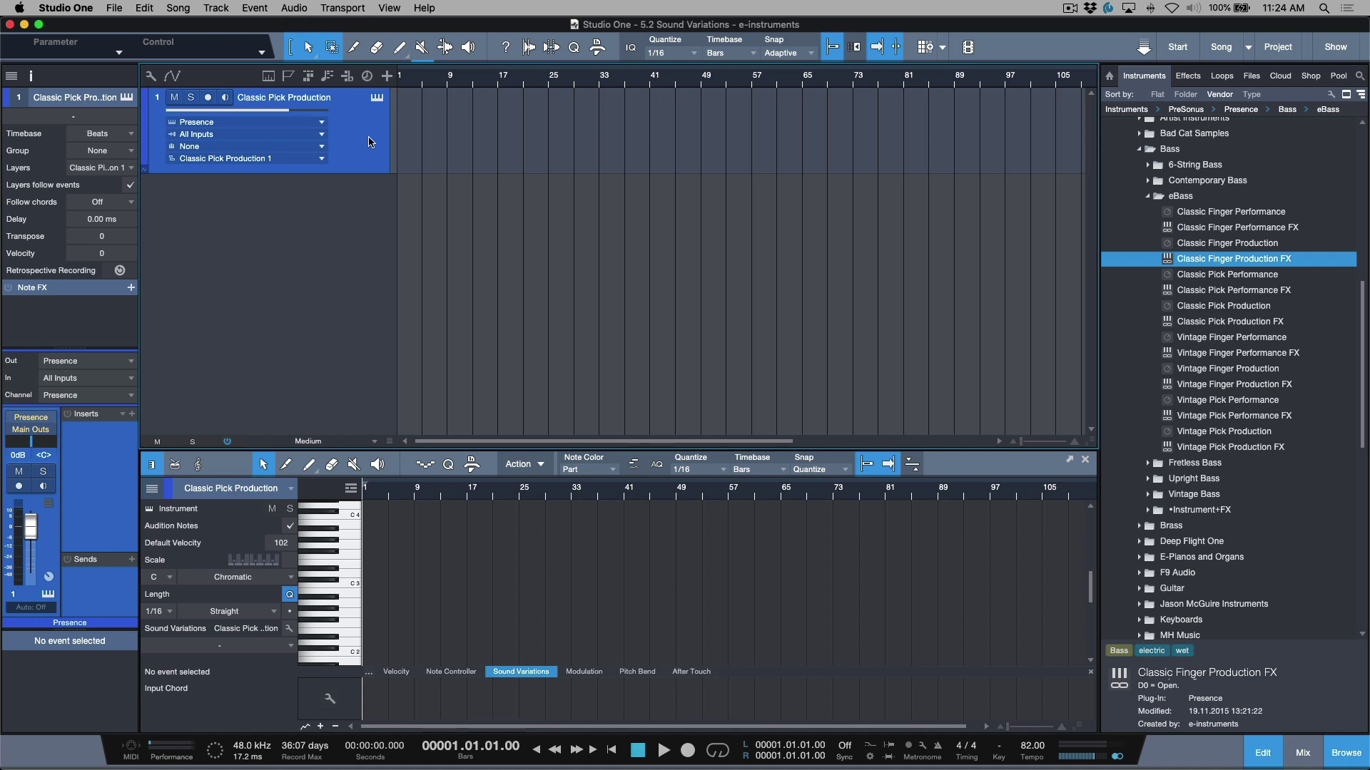
pyautogui.press('Delete')
pyautogui.moveTo(1137, 264); pyautogui.dragTo(868, 272)
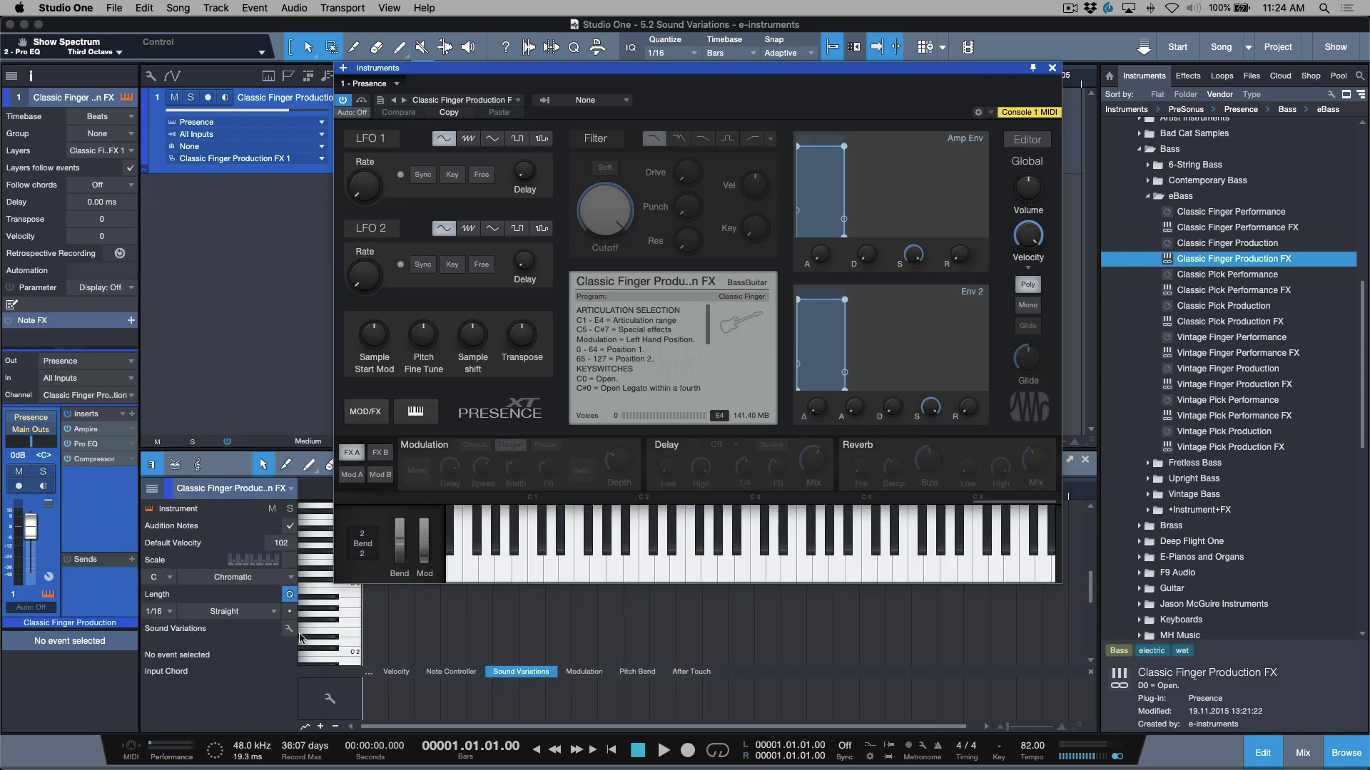
pyautogui.moveTo(708, 337); pyautogui.dragTo(706, 368)
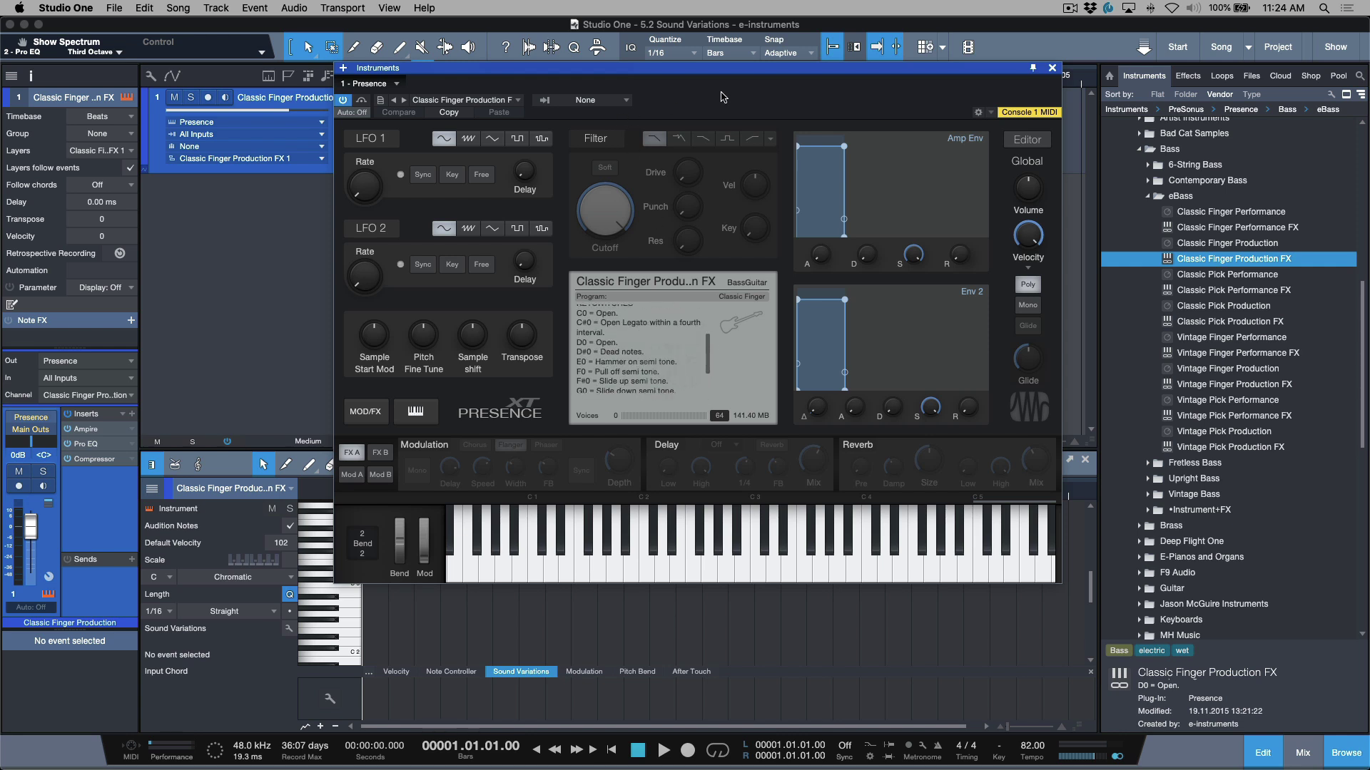
# - Load the Classic Finger Production variation map from the e-instruments eBass folder and close the Sound Variations editor
pyautogui.click(289, 628)
pyautogui.click(849, 415)
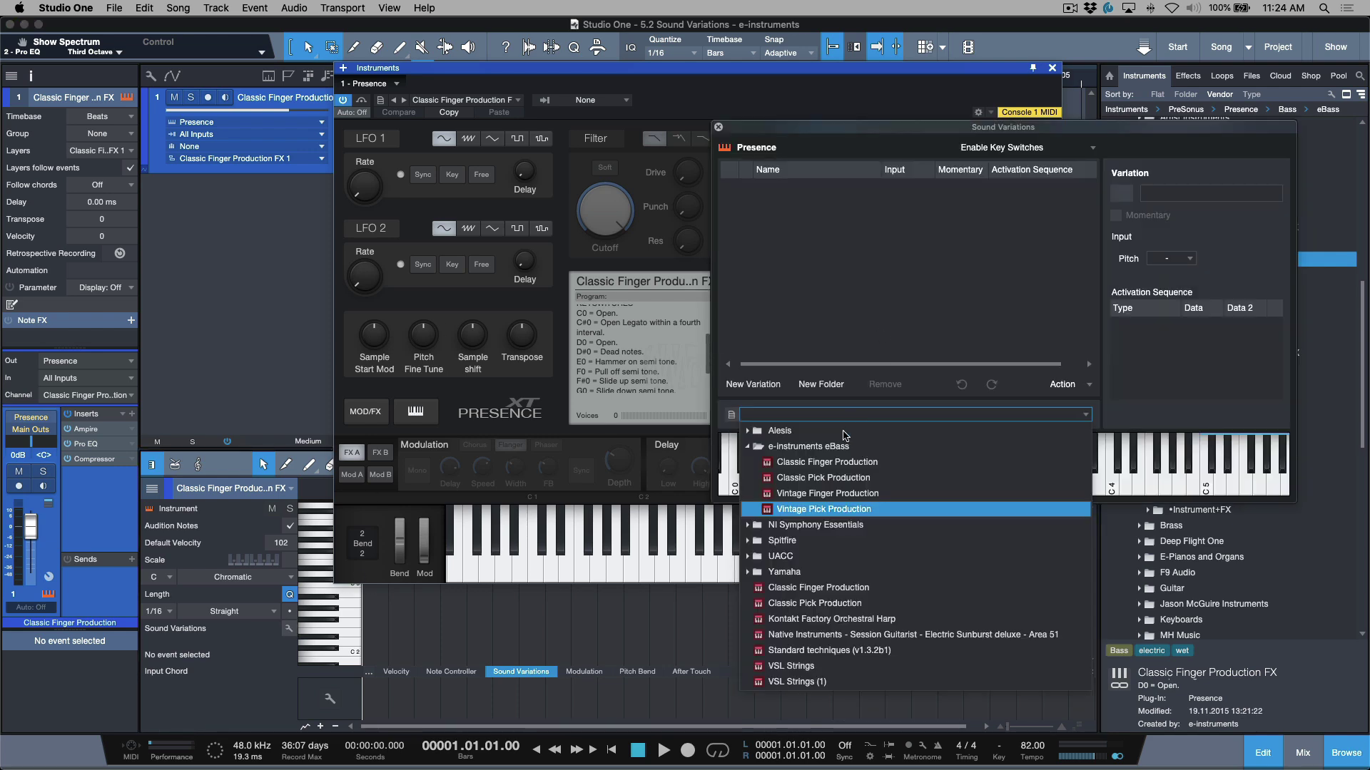
pyautogui.click(862, 464)
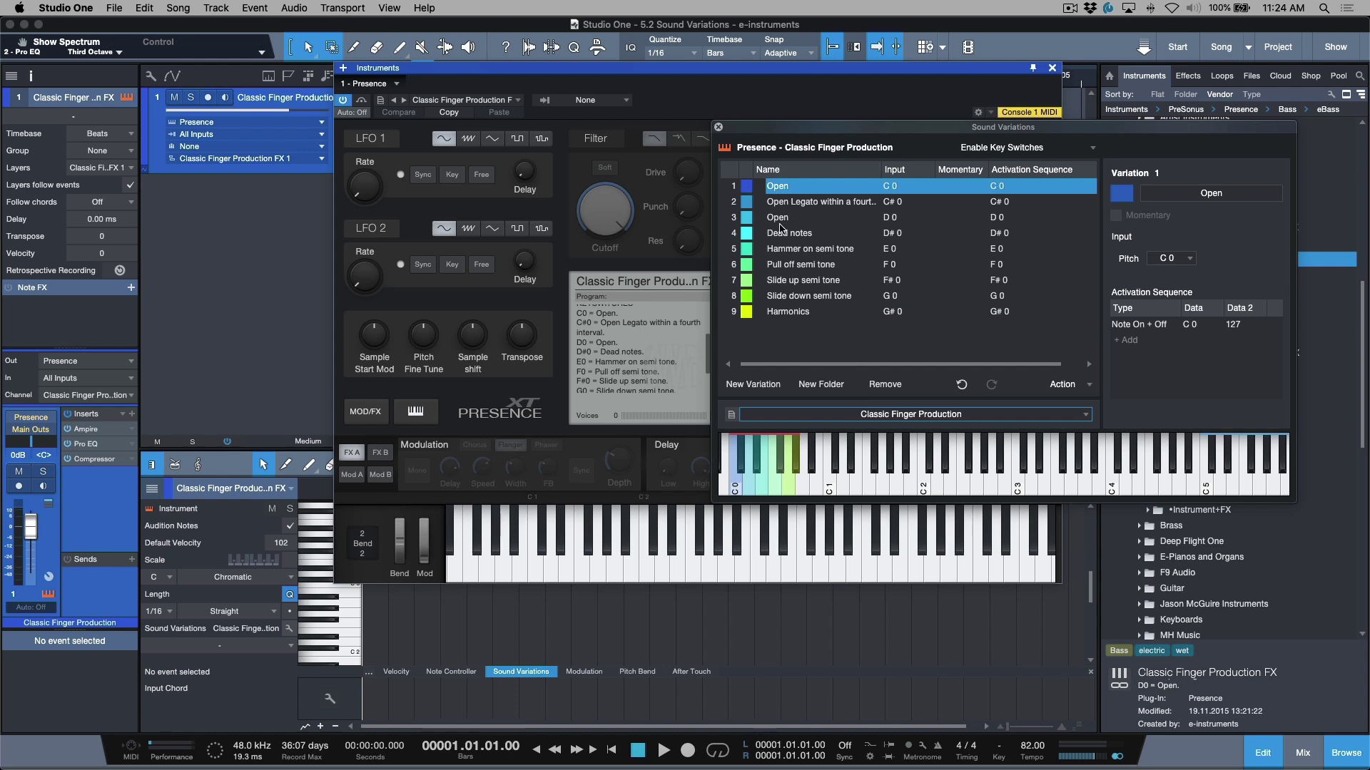
pyautogui.click(718, 127)
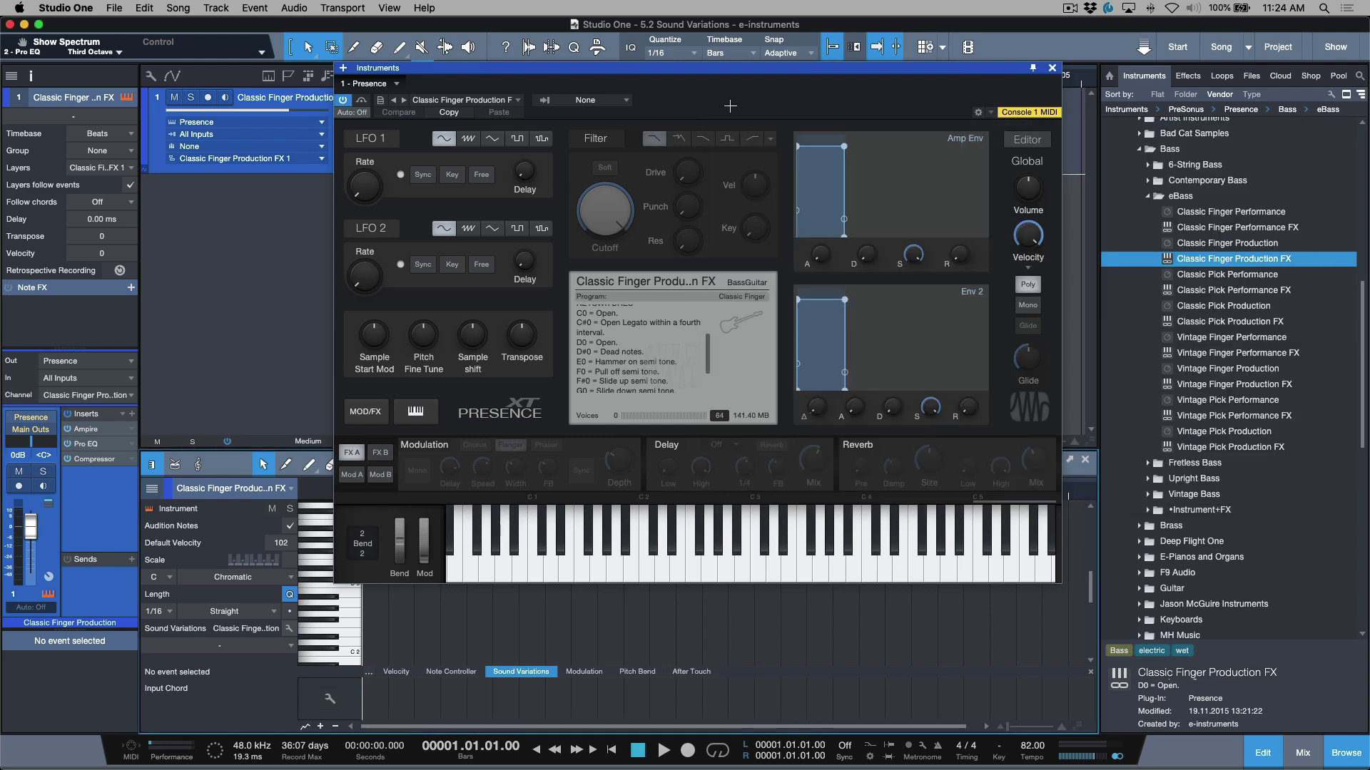
# - Update the Classic Finger Production FX preset with the loaded variations and close the instrument window
pyautogui.click(381, 100)
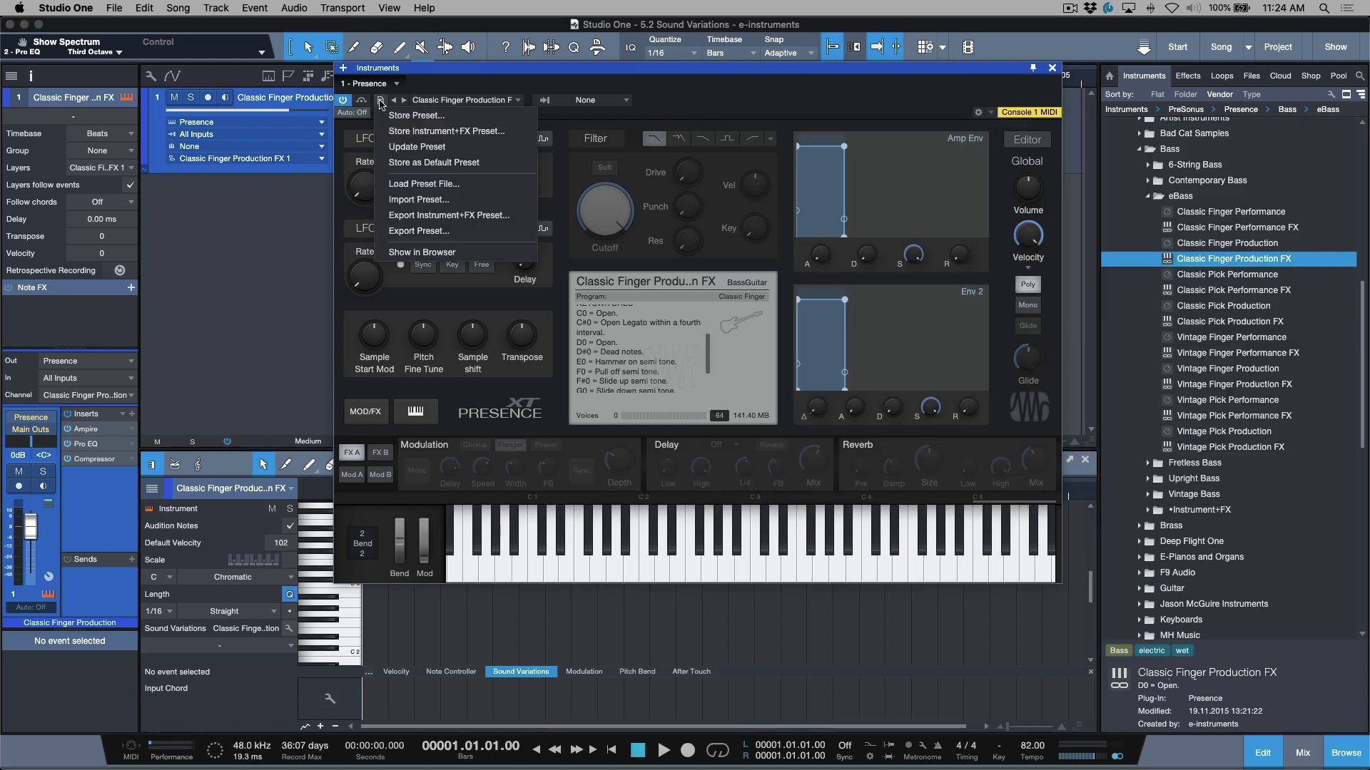
pyautogui.click(392, 147)
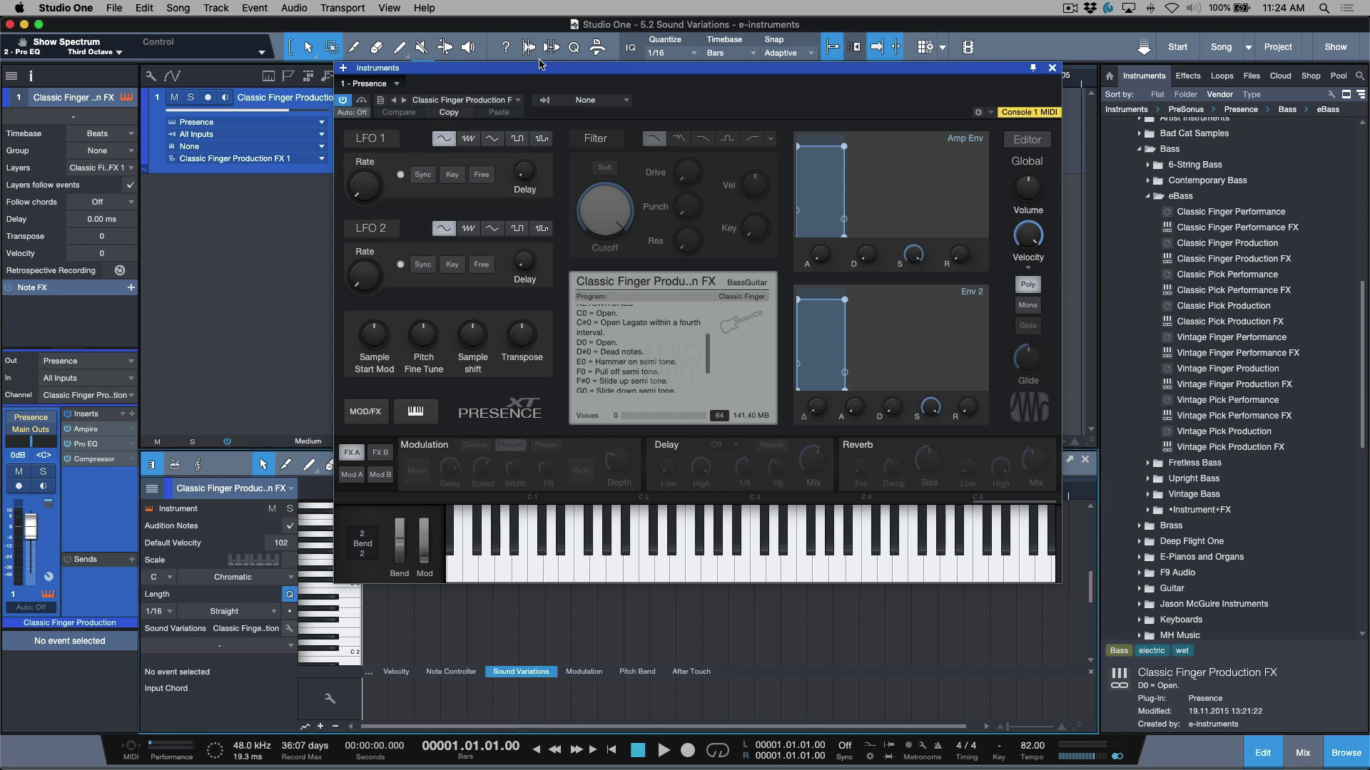
pyautogui.click(1052, 68)
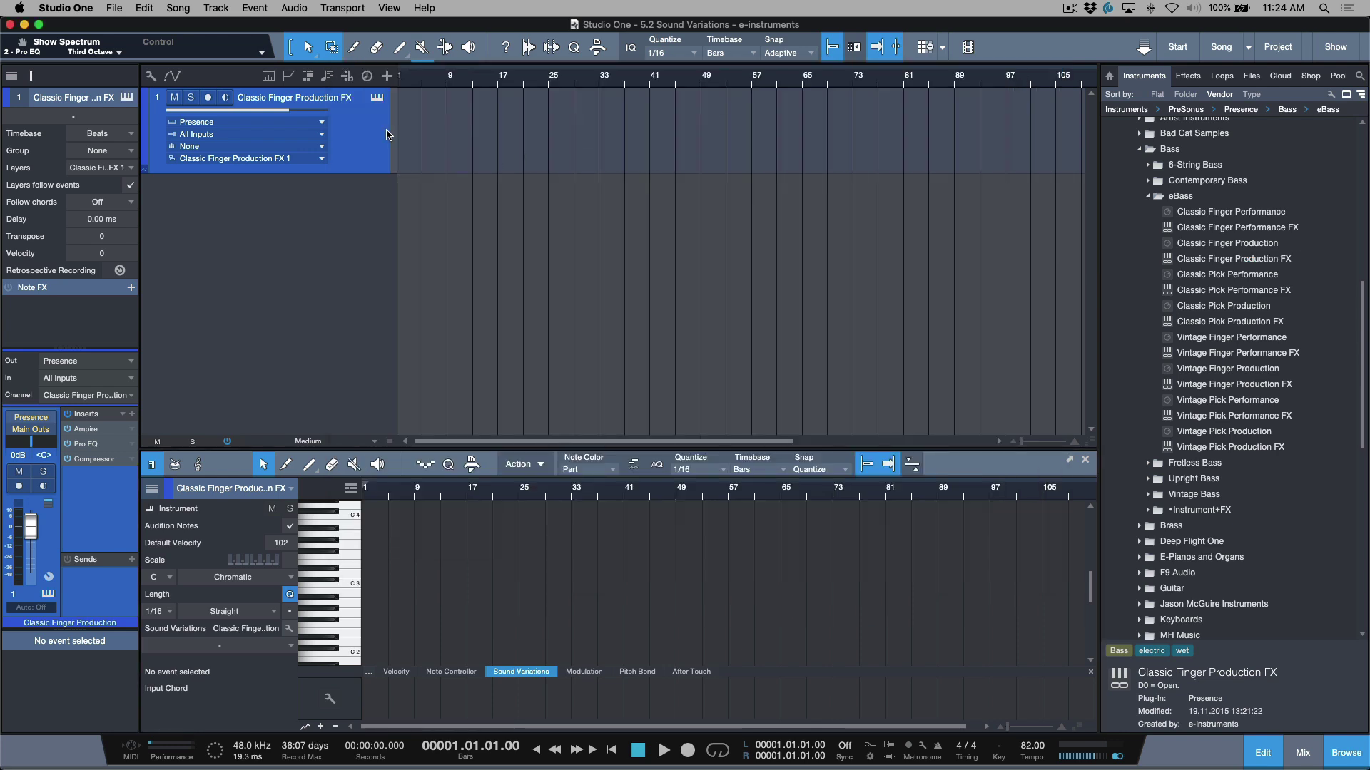
# - Remove the Classic Finger Production FX track together with its instrument and re-index the presets
pyautogui.rightClick(389, 131)
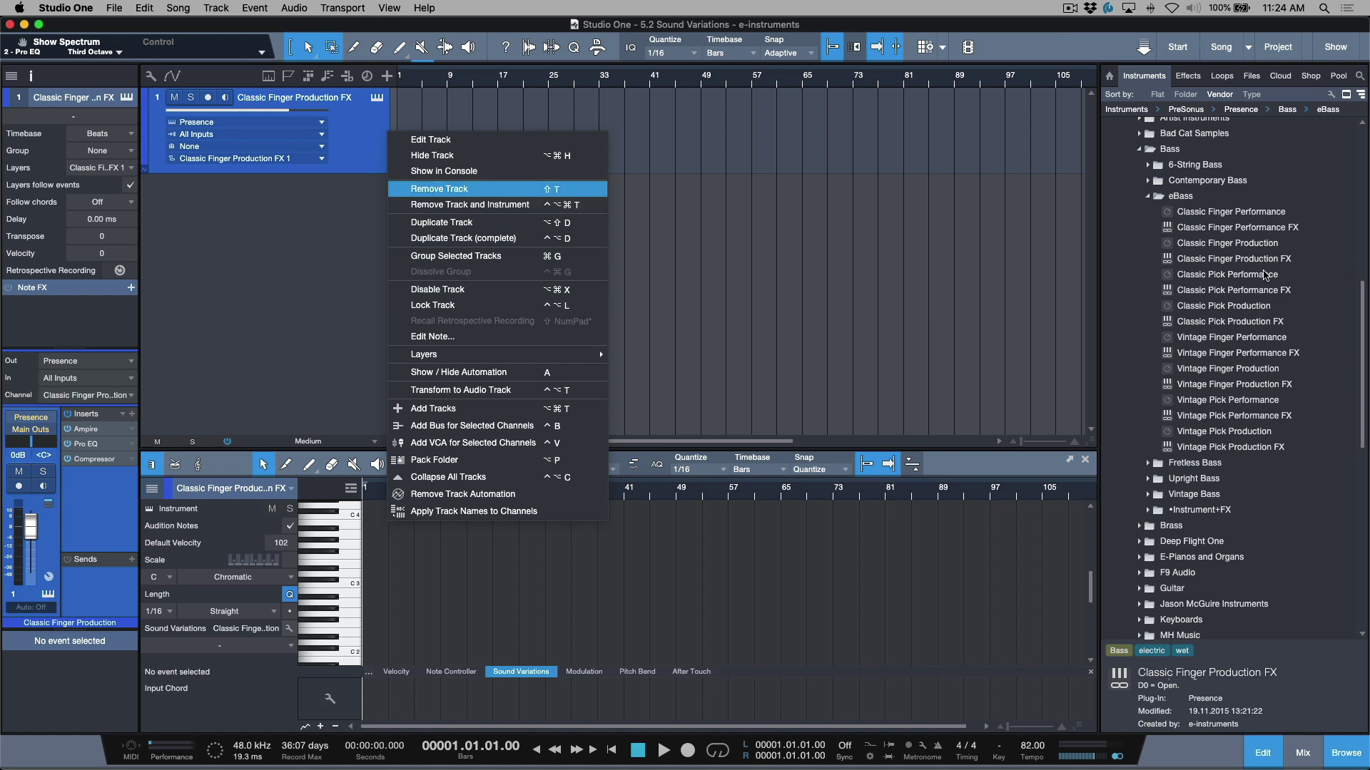
pyautogui.click(450, 205)
pyautogui.click(1108, 76)
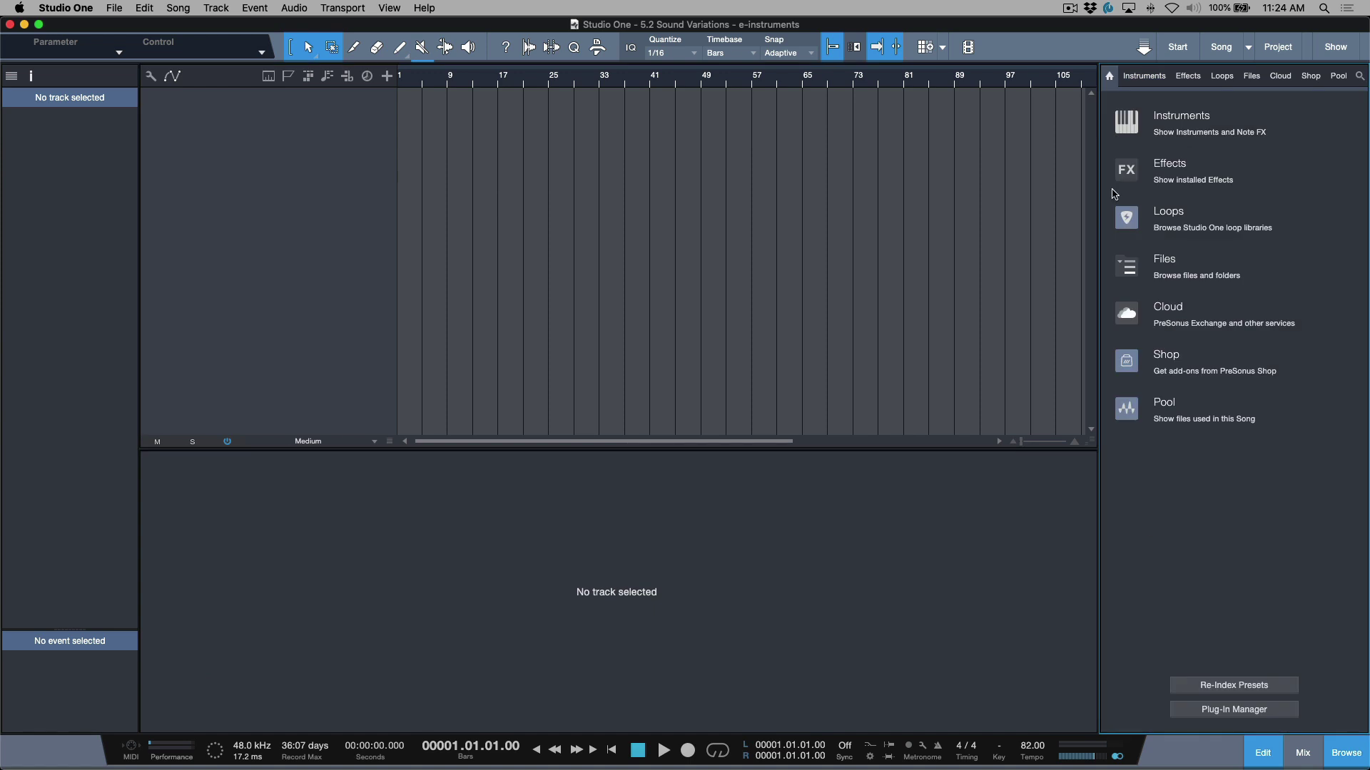
pyautogui.click(1237, 685)
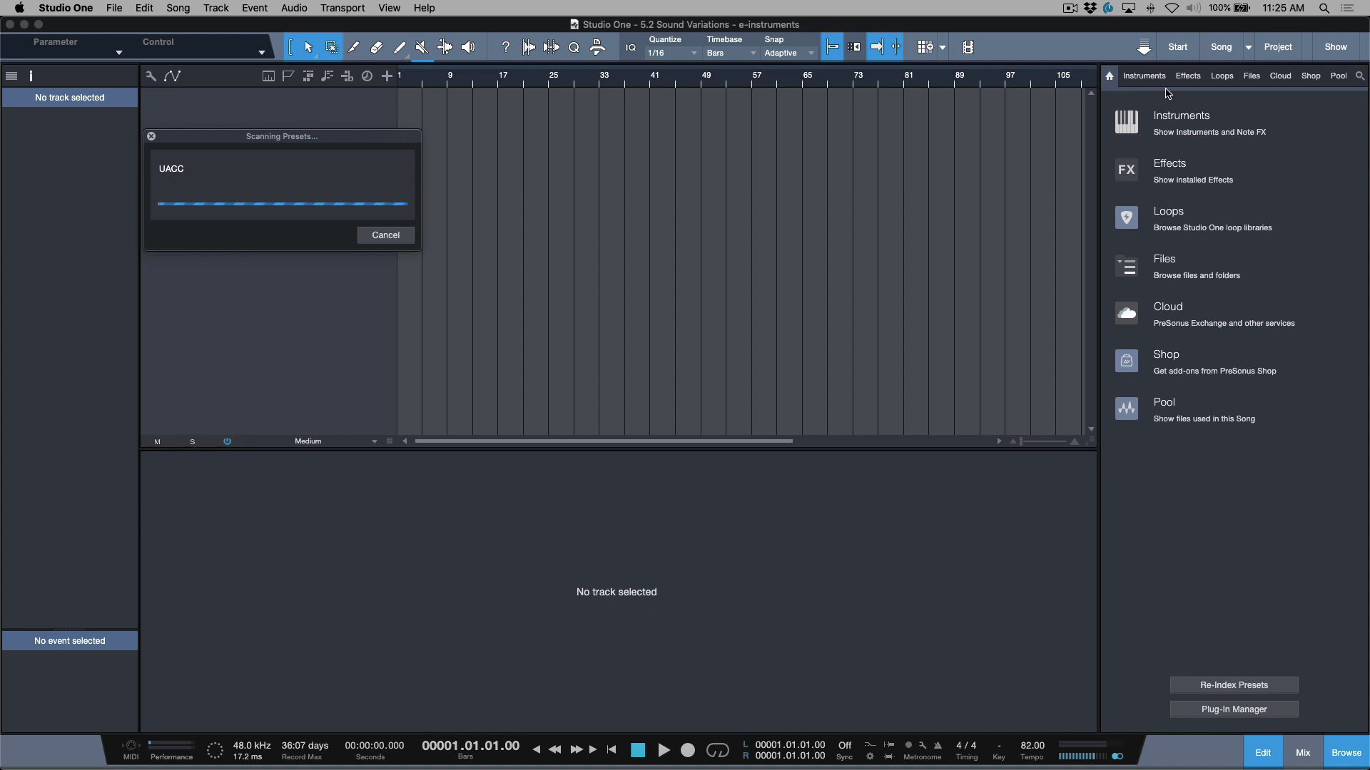
# - Return to the instrument browser and add Classic Finger Production FX on a new instrument track
pyautogui.click(1143, 77)
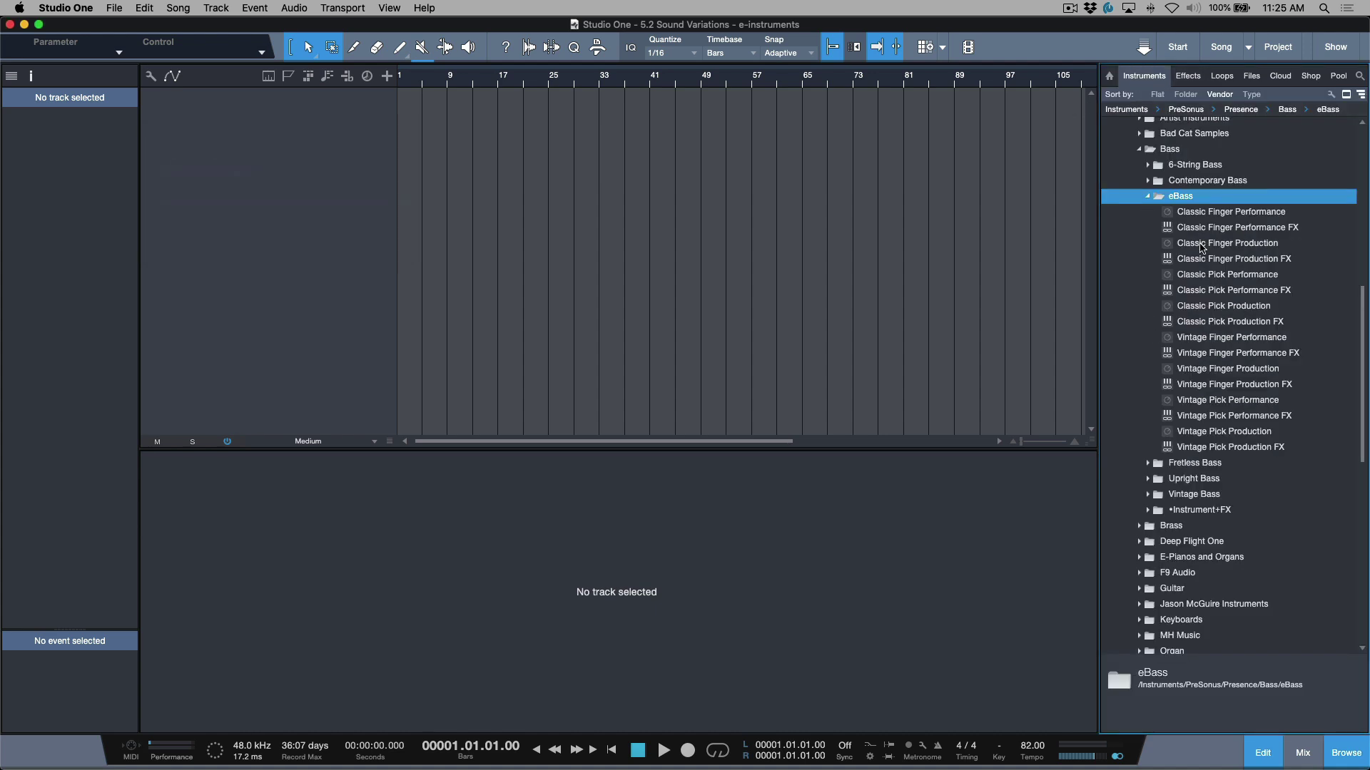
pyautogui.click(1218, 260)
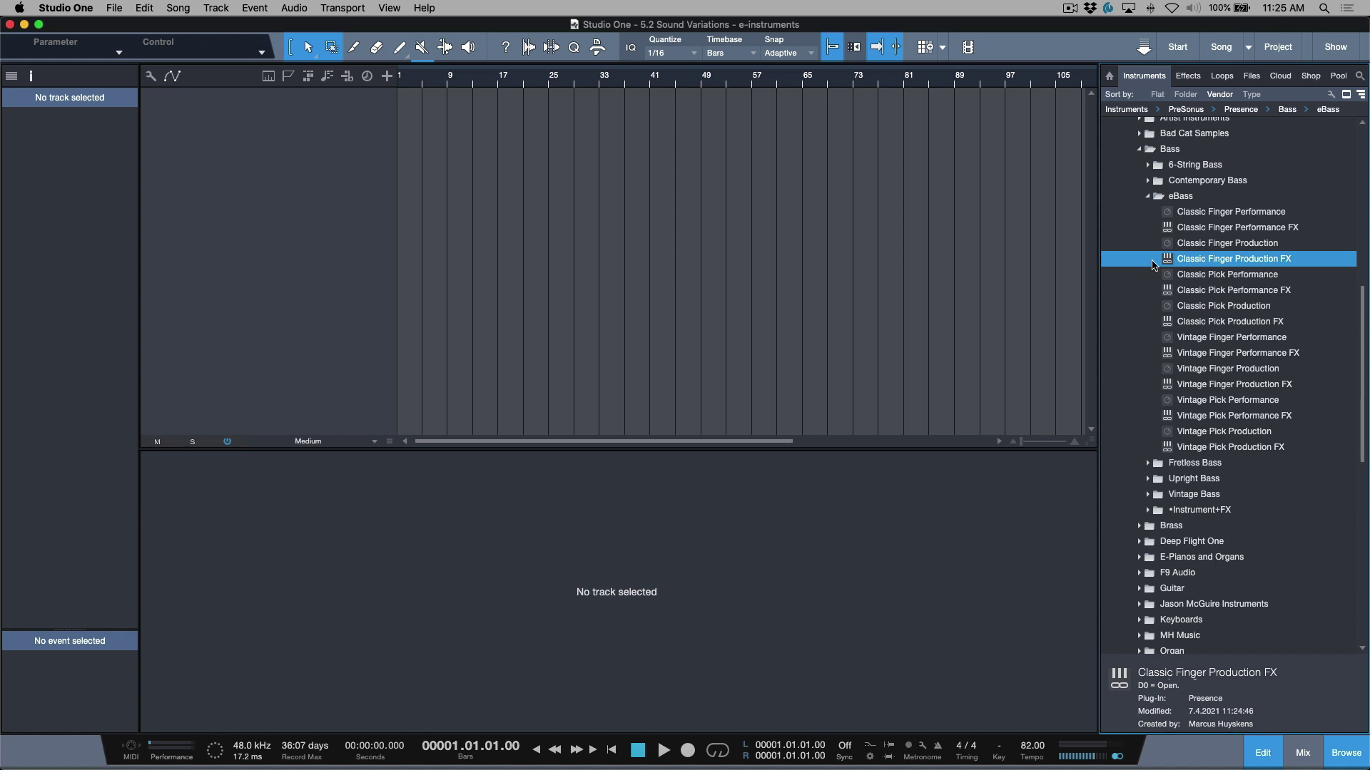
pyautogui.moveTo(1169, 262); pyautogui.dragTo(718, 303)
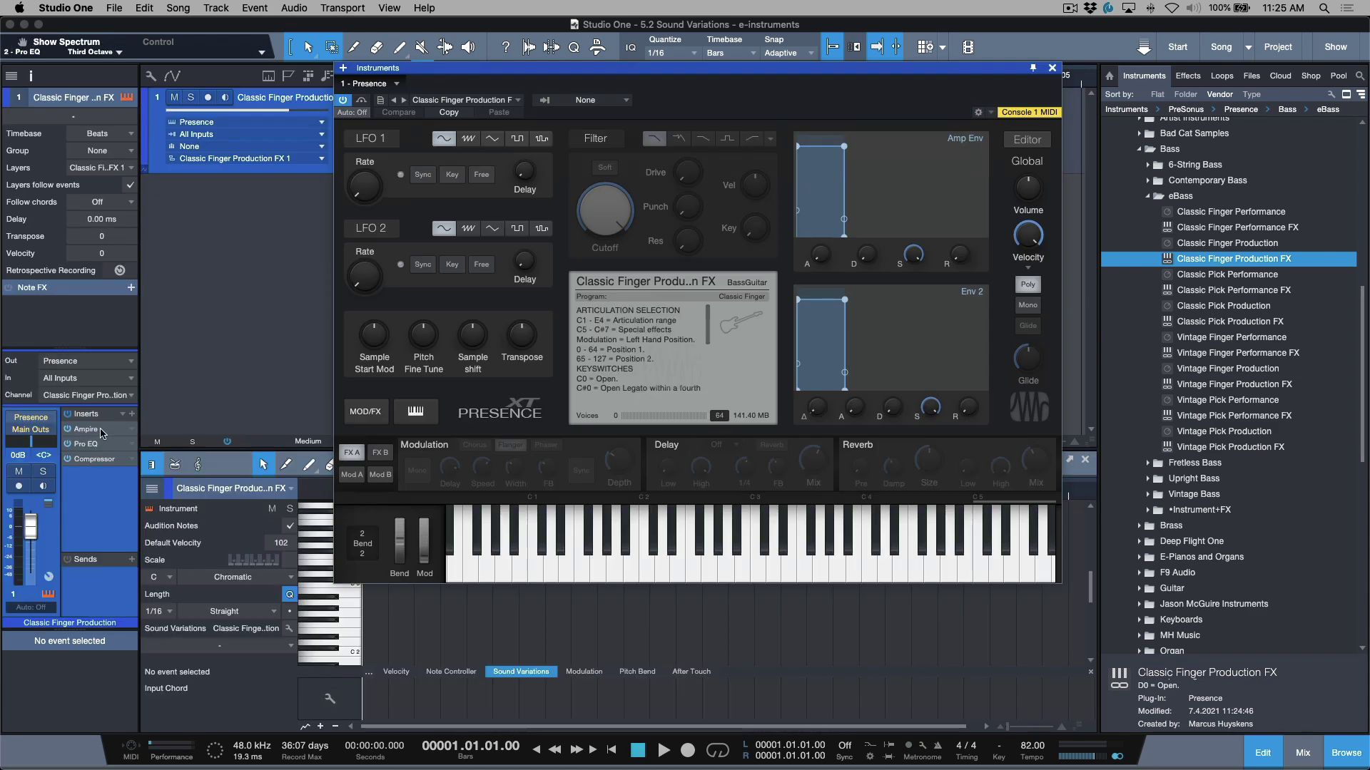
# - Inspect the Ampire, Pro EQ and Compressor inserts of Classic Finger Production FX and close the plug-in windows
pyautogui.click(102, 430)
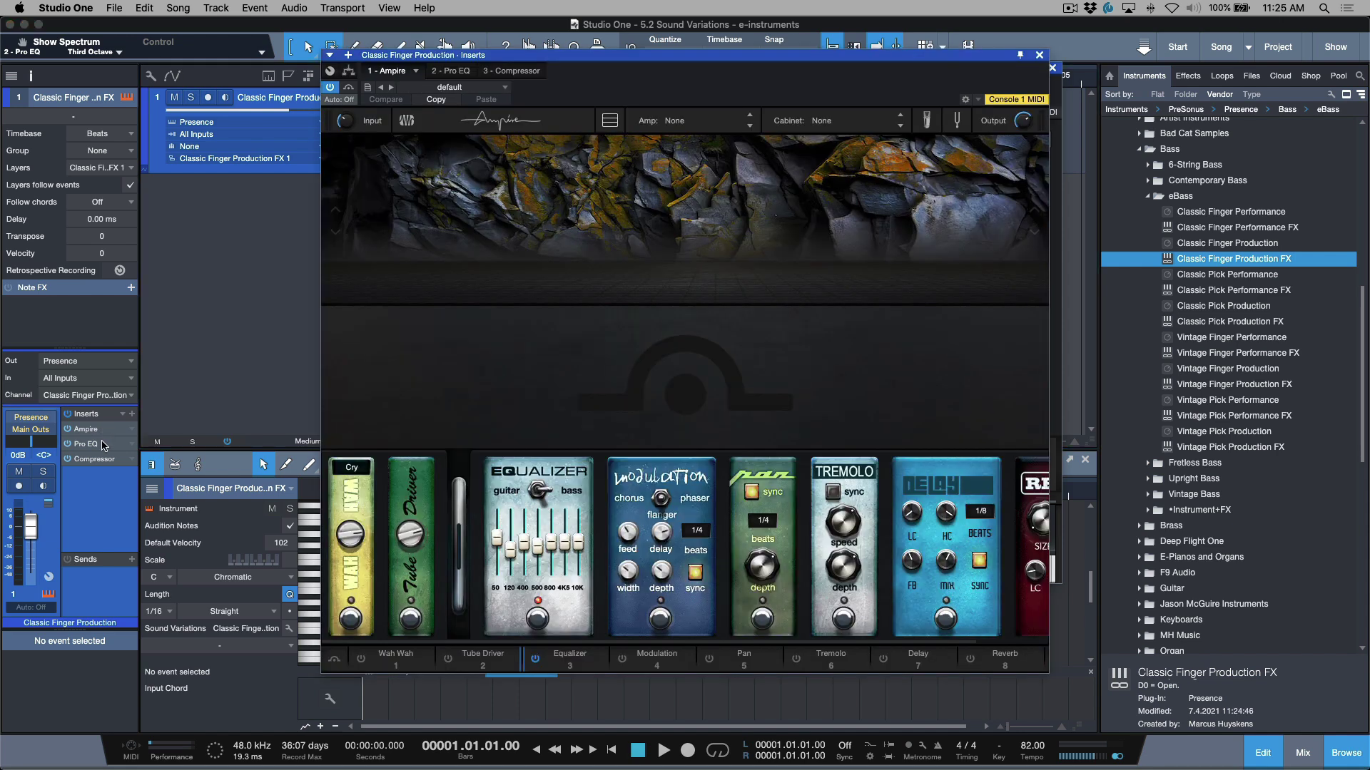
pyautogui.click(102, 444)
pyautogui.click(95, 459)
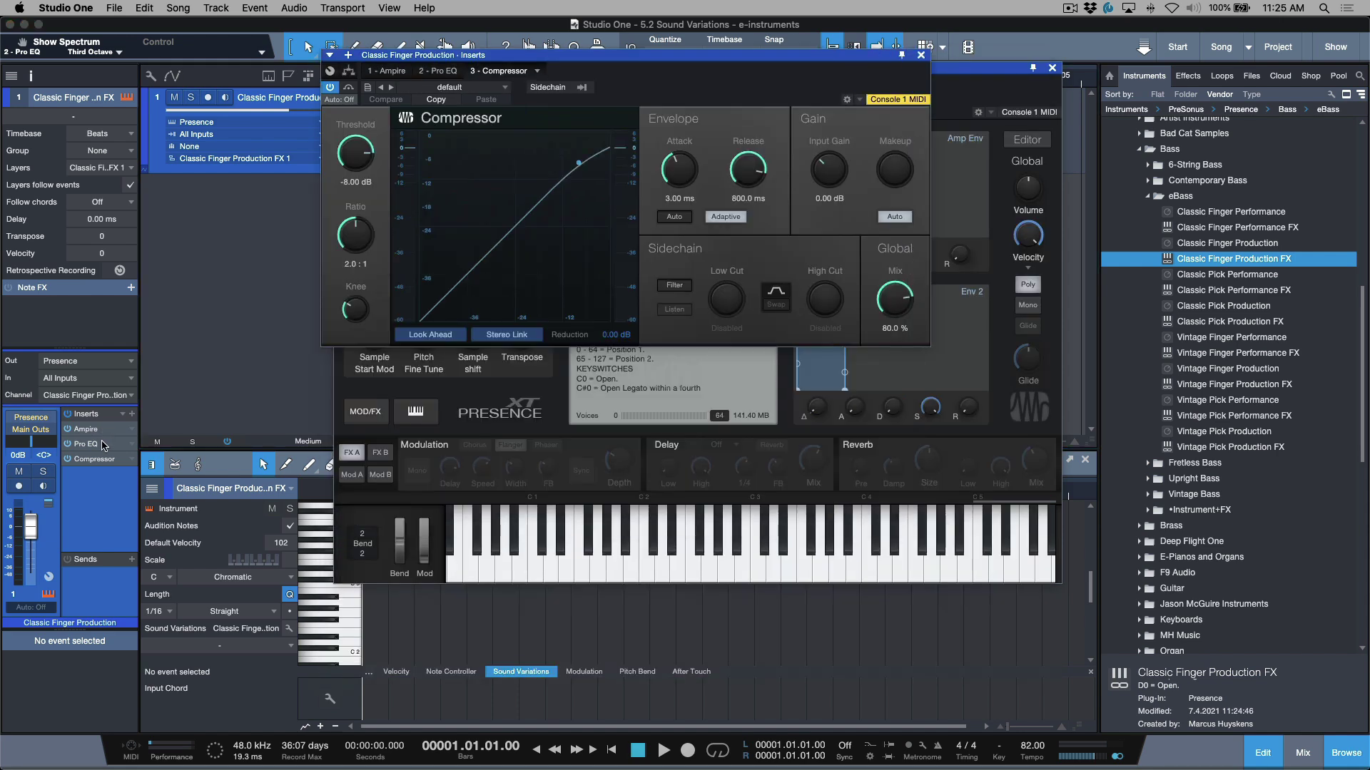
pyautogui.press('super+w')
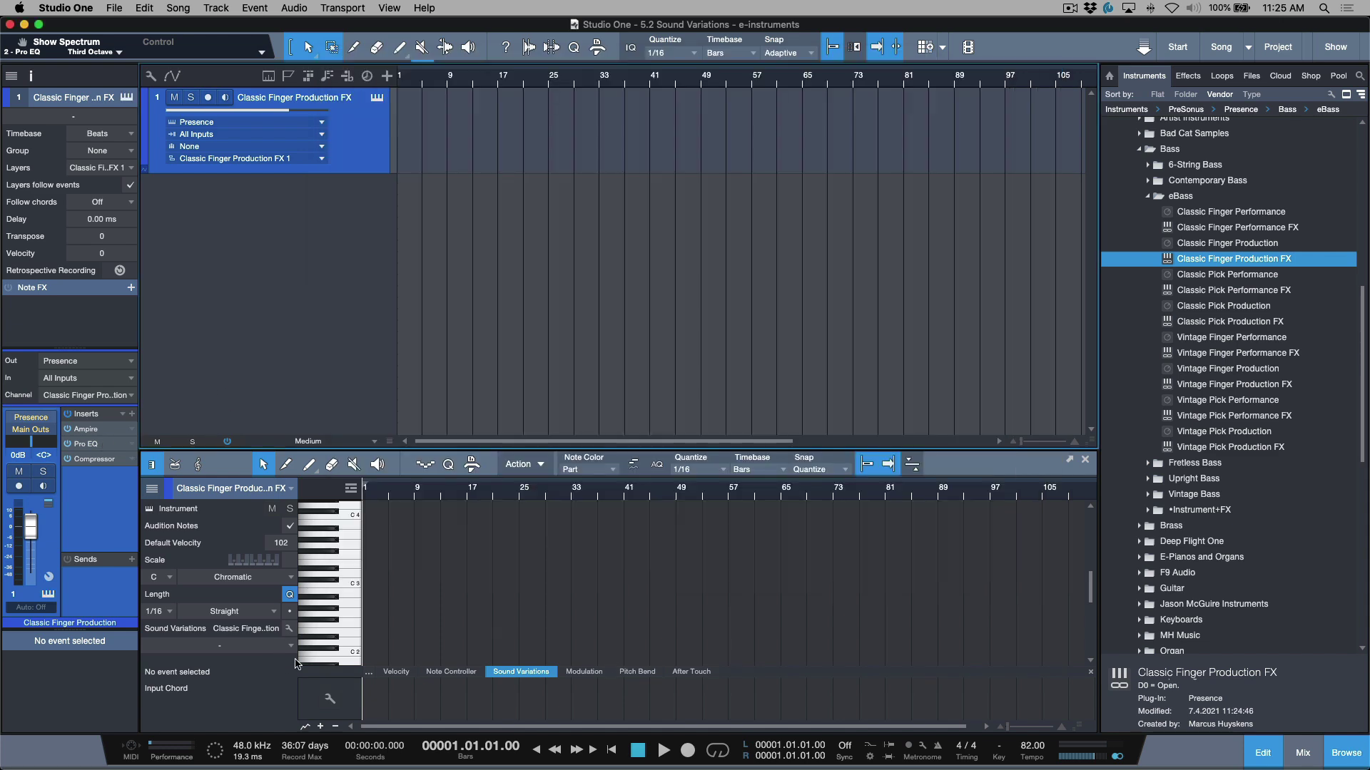
# - Switch the track's active sound variation to Open, Open Legato within a fourth interval and finally Slide up semi tone
pyautogui.click(240, 650)
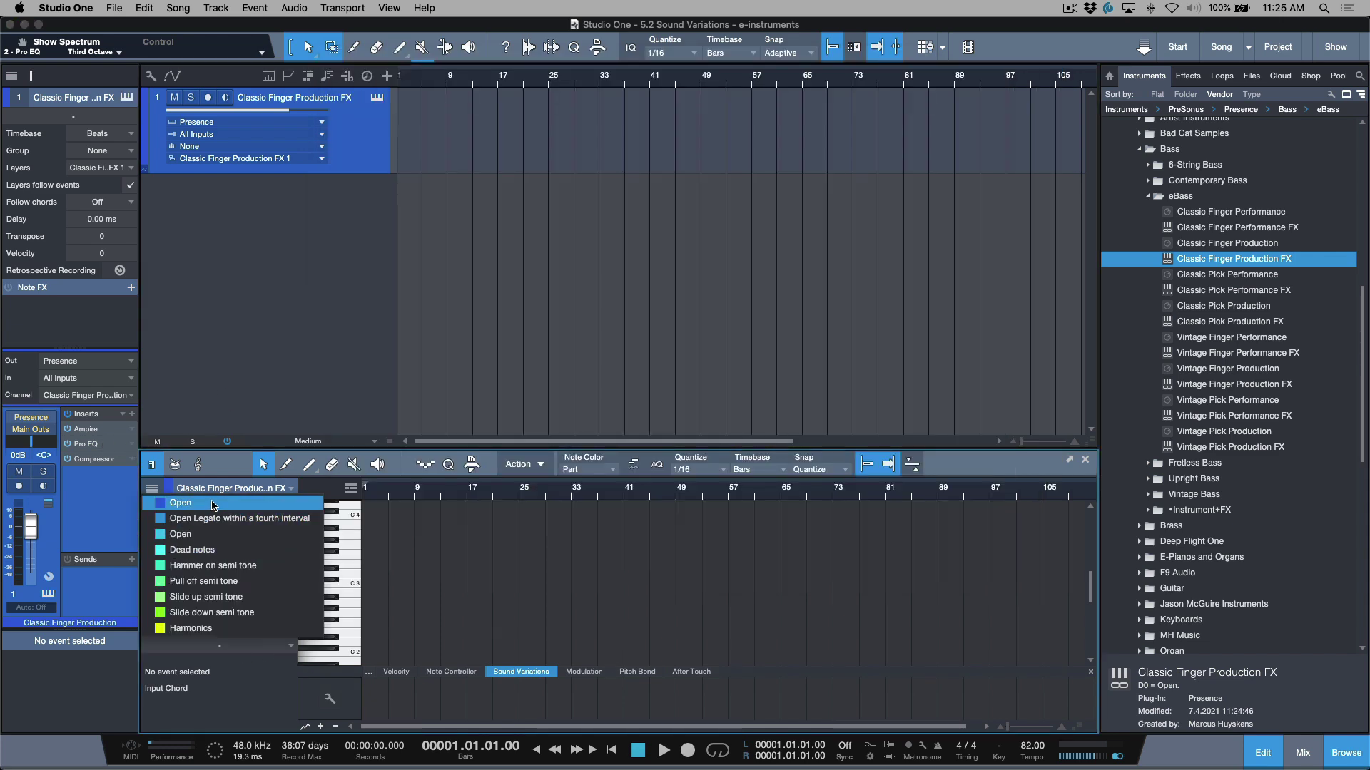
pyautogui.click(213, 507)
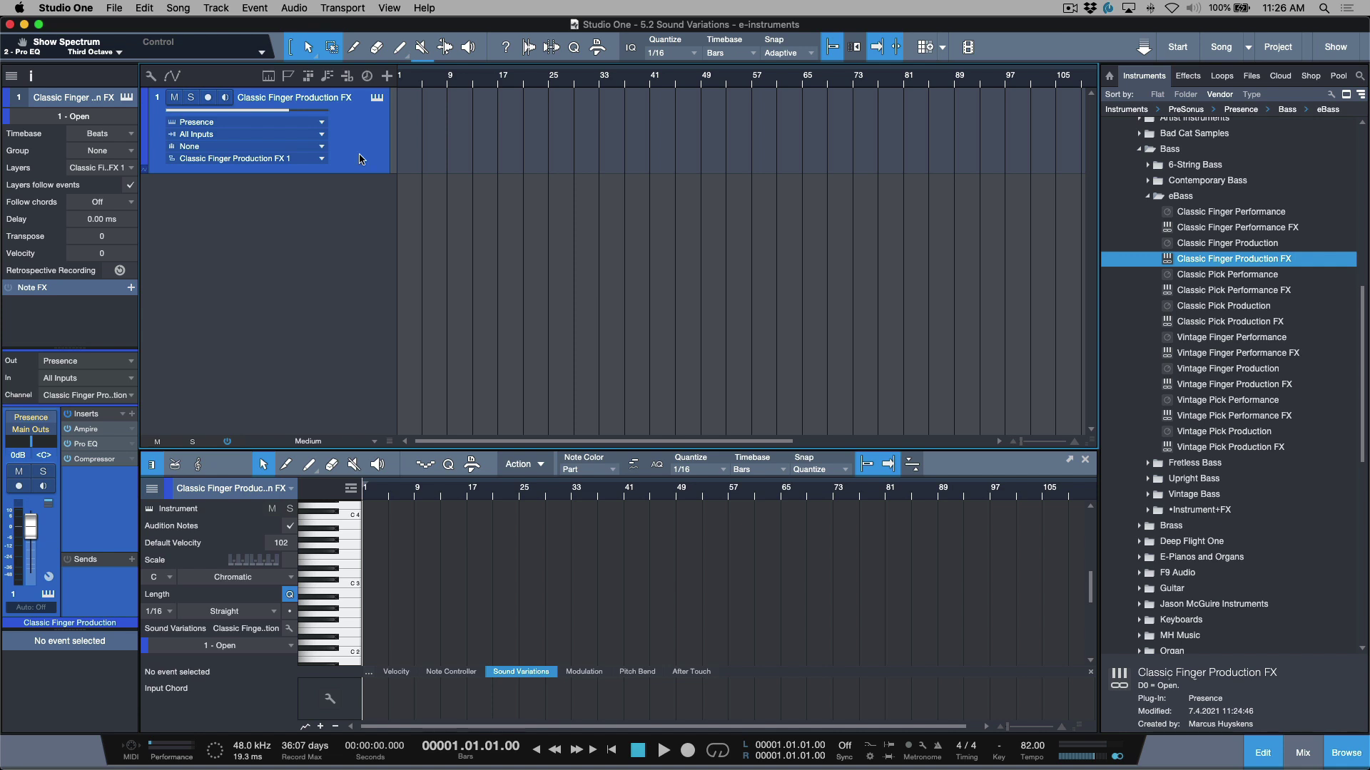
pyautogui.click(1210, 213)
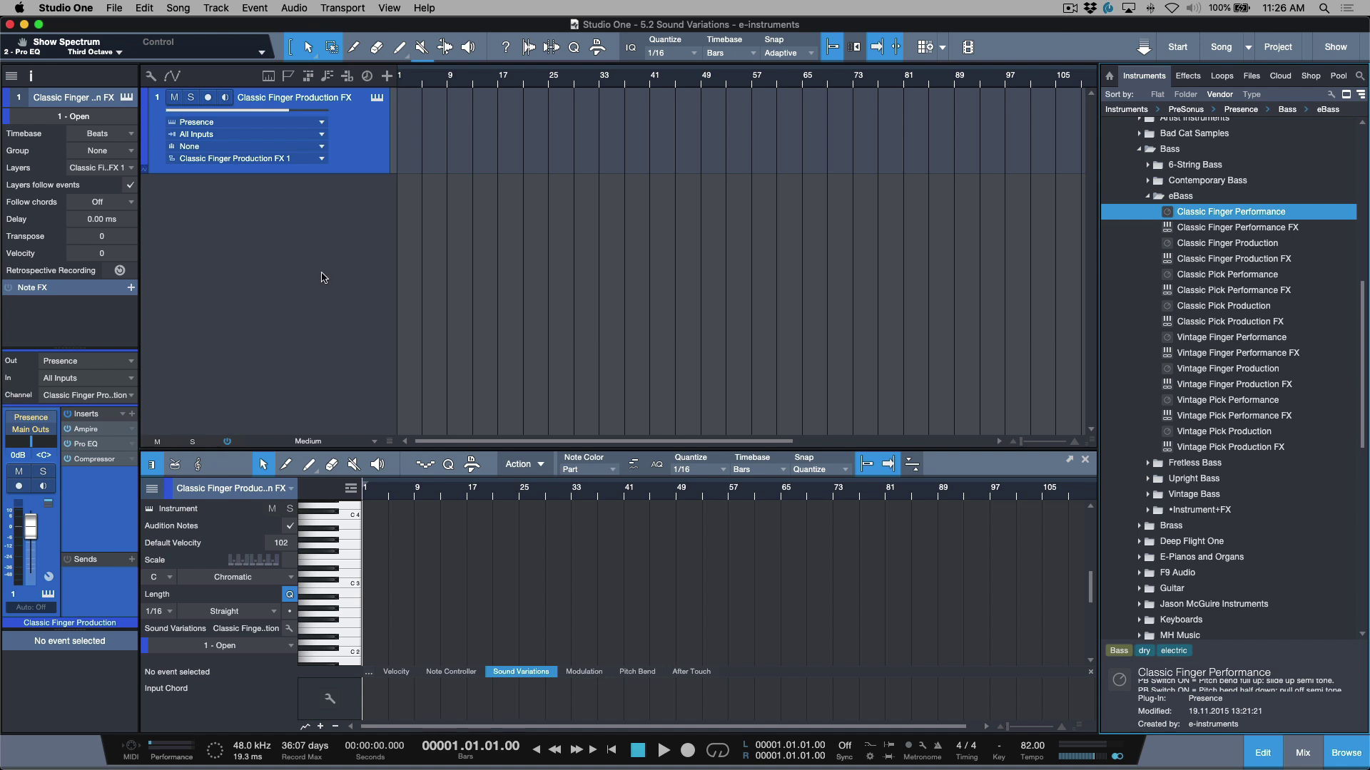
pyautogui.click(271, 647)
pyautogui.click(235, 518)
pyautogui.click(224, 647)
pyautogui.click(223, 600)
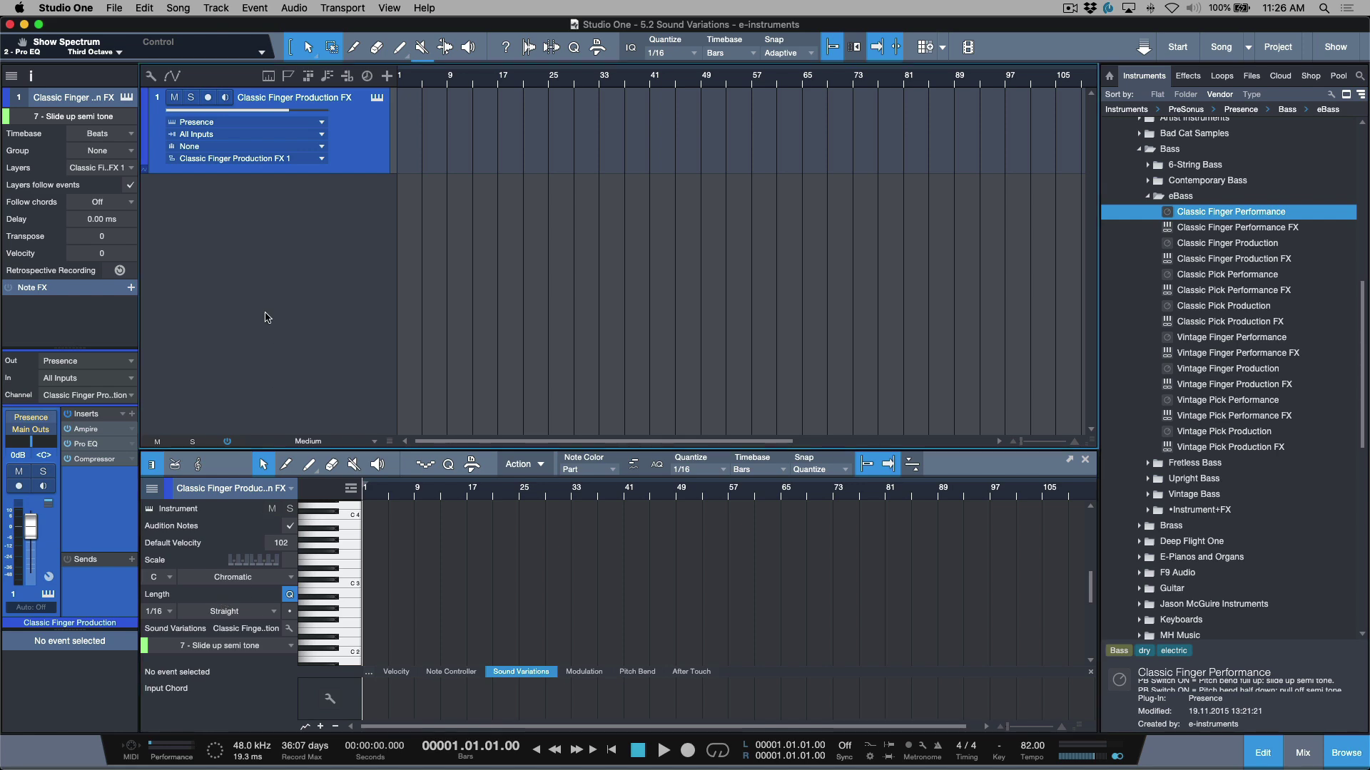
# - Hide the note editor, activate the Hammer on semi tone variation in the Sound Variations editor, and close and reopen that editor
pyautogui.press('F2')
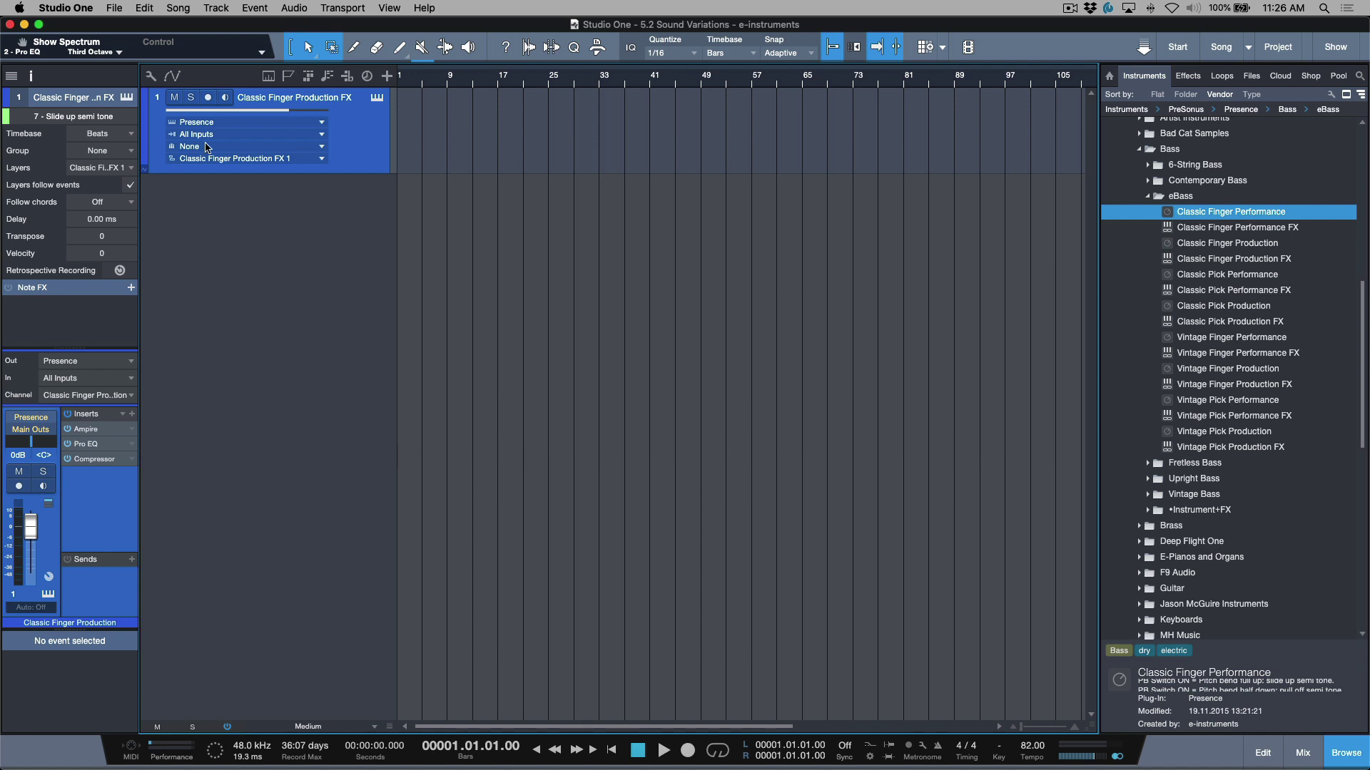
pyautogui.click(73, 121)
pyautogui.click(810, 249)
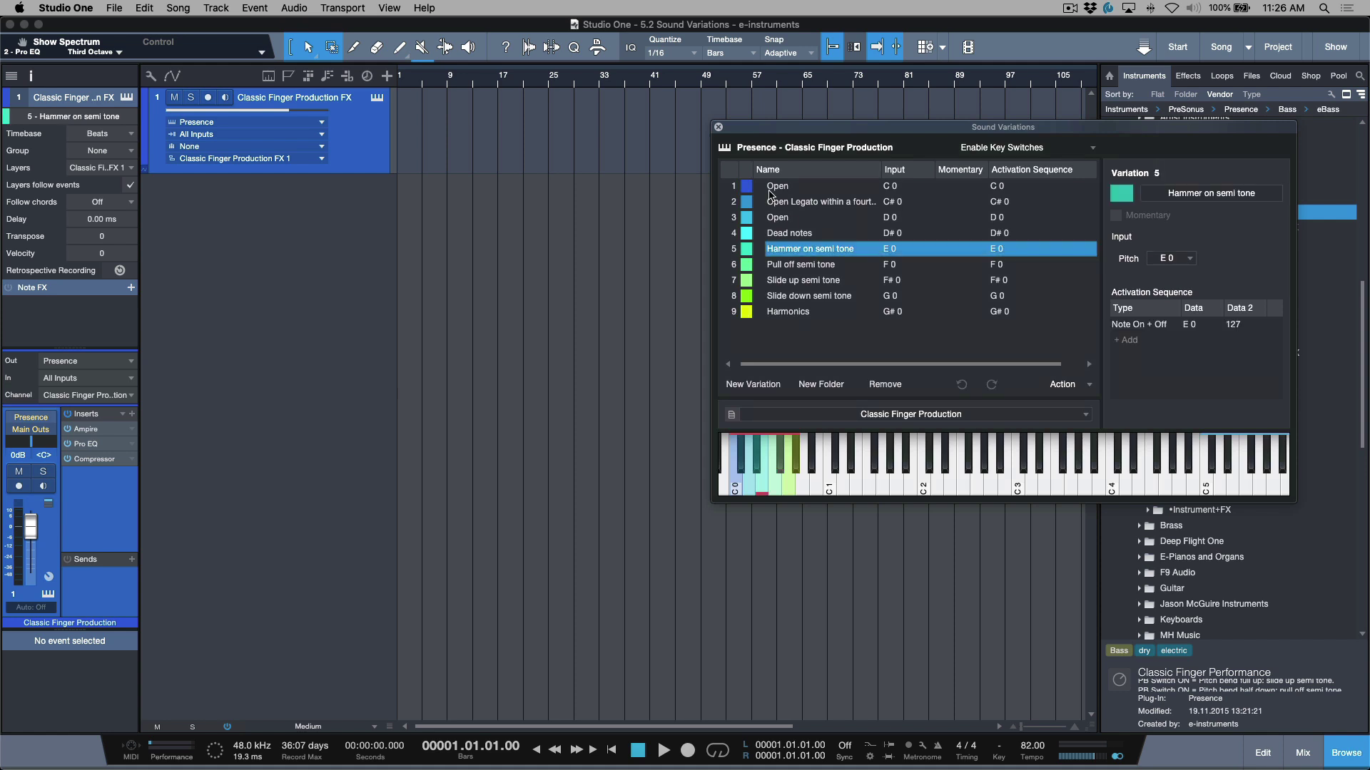
pyautogui.click(719, 127)
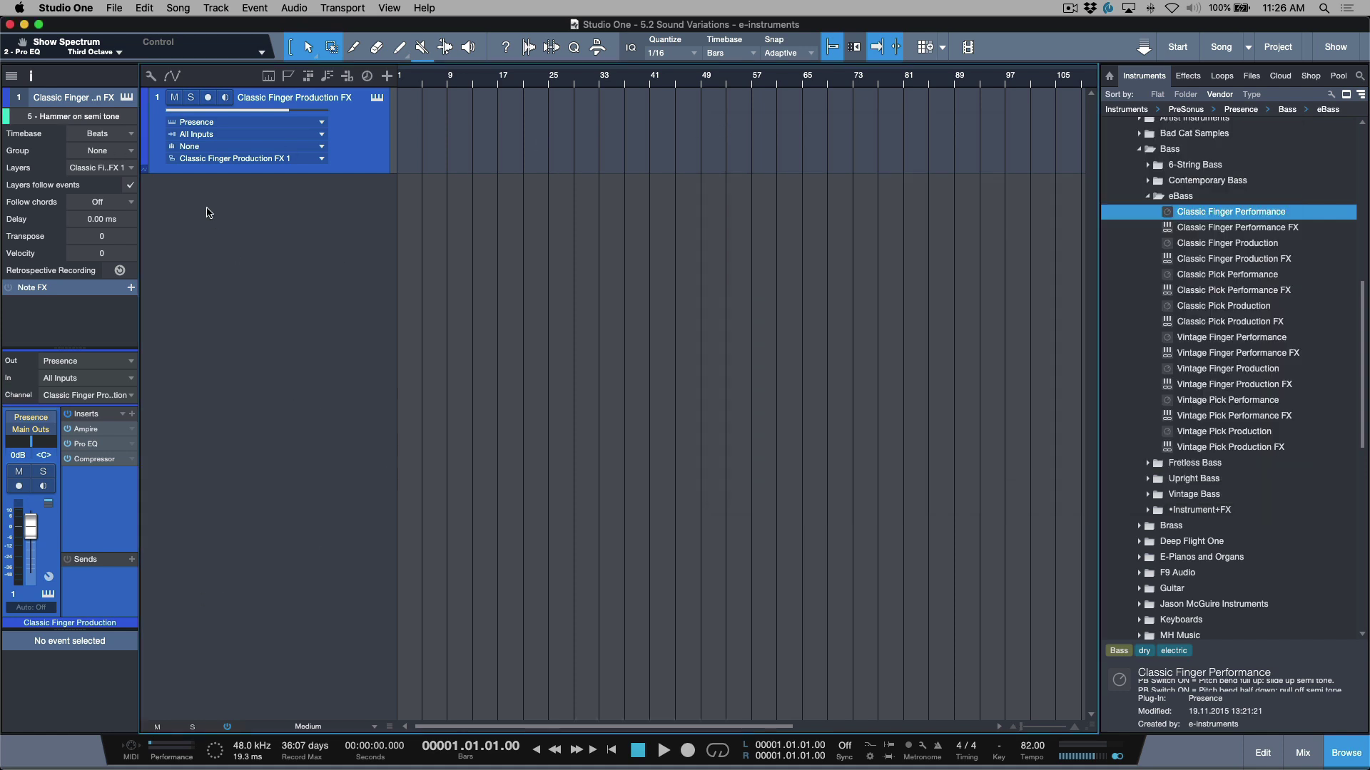
pyautogui.click(89, 116)
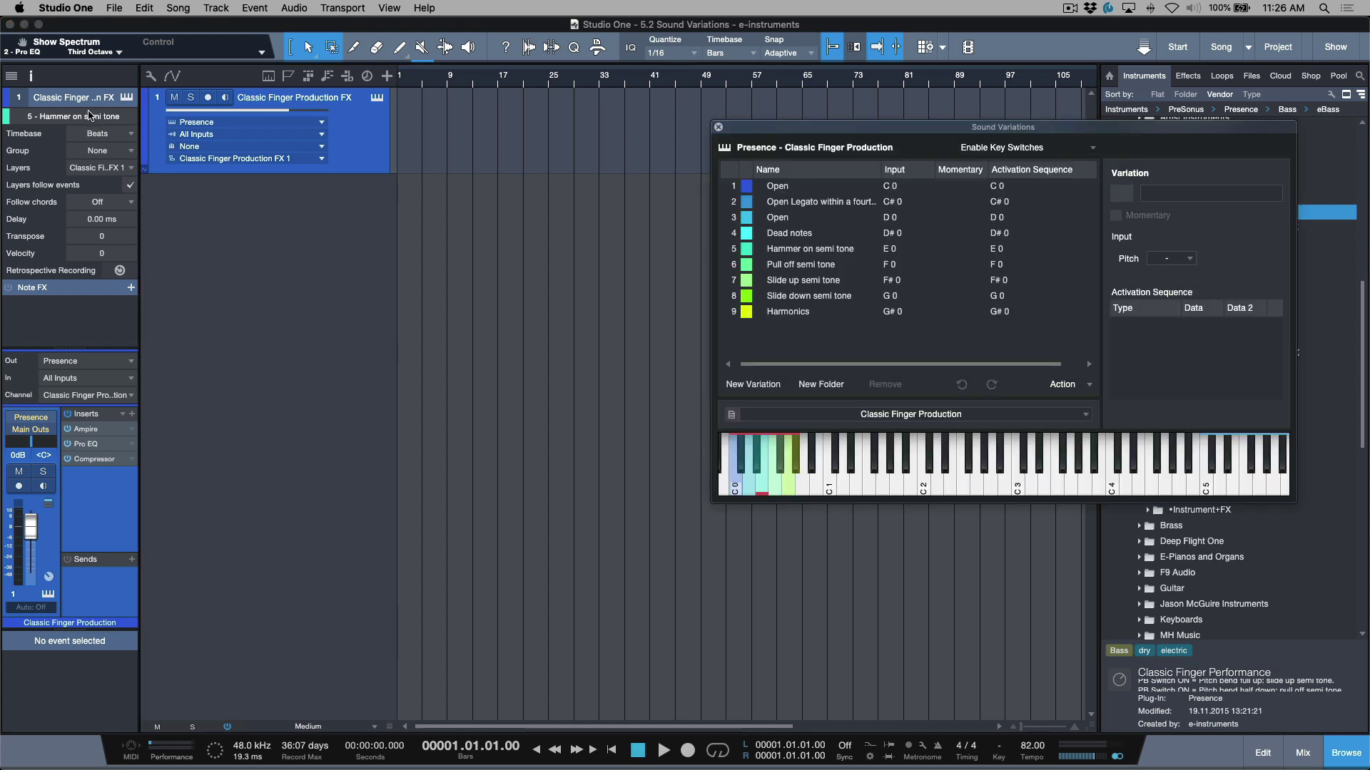
# - Activate the Harmonics variation, close the Sound Variations editor and show the track's Presence instrument
pyautogui.click(787, 311)
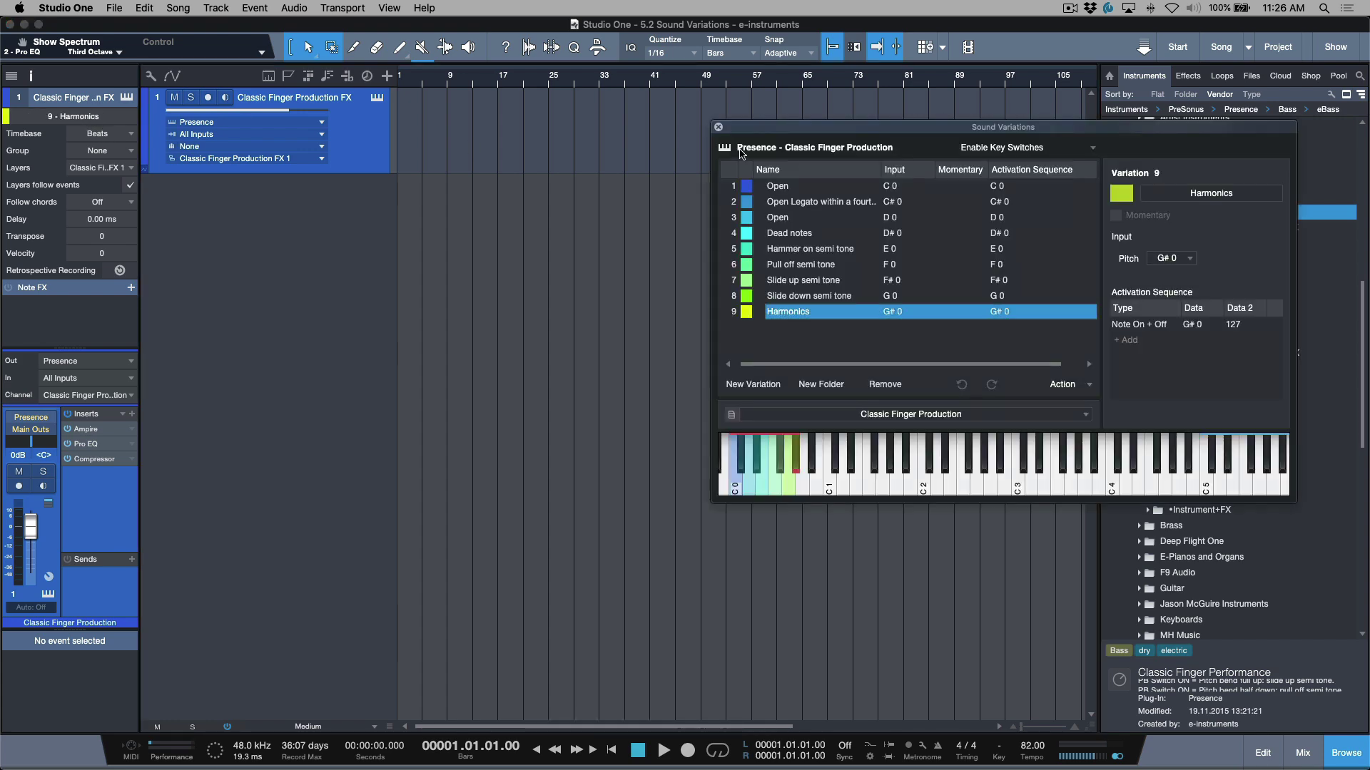
pyautogui.click(718, 127)
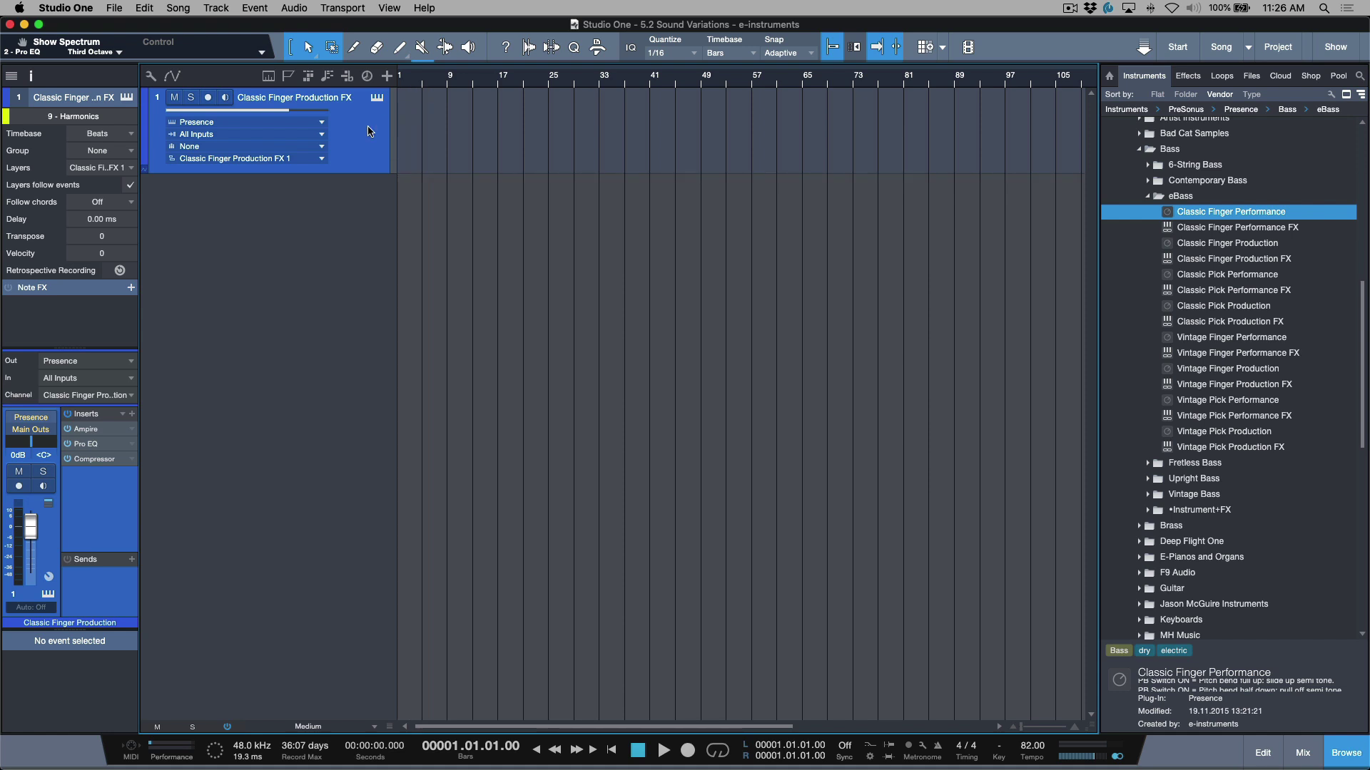
pyautogui.click(377, 97)
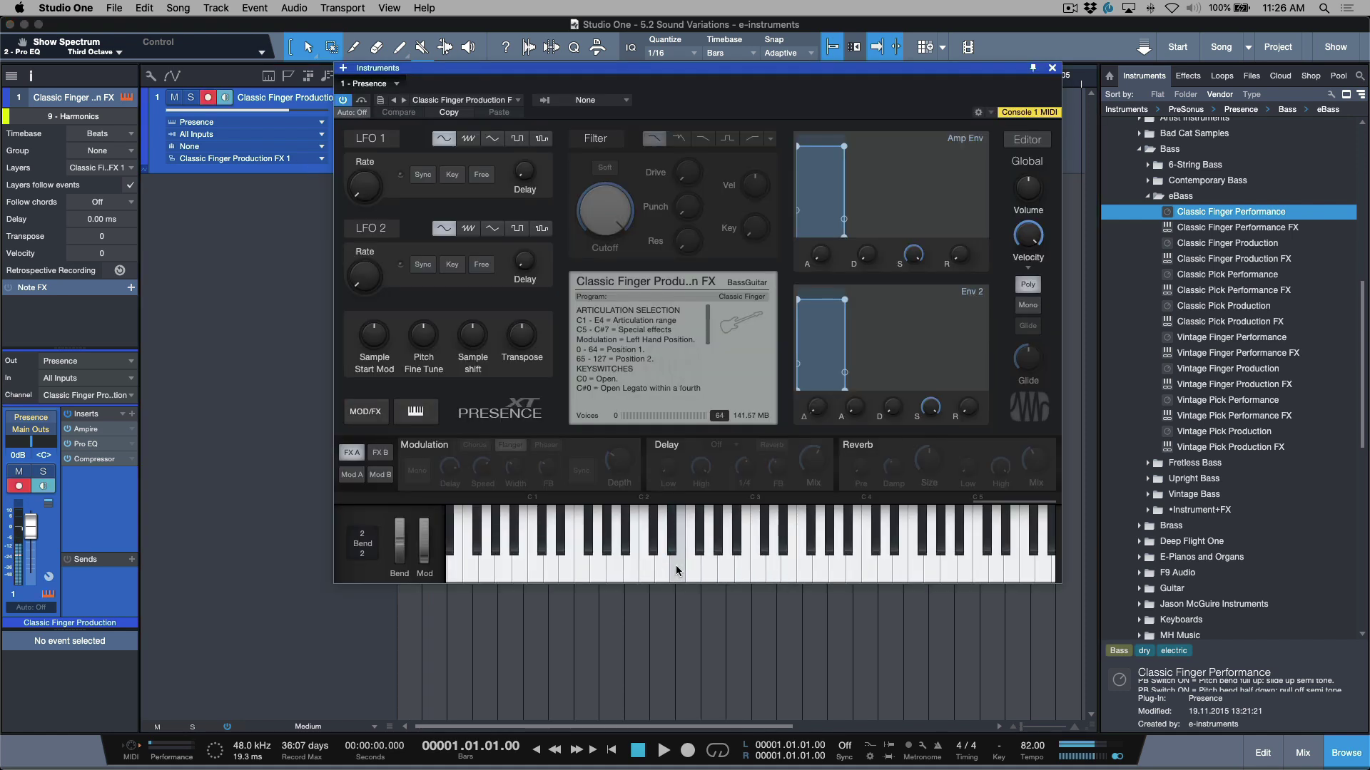
# - Reopen the Sound Variations editor, activate the Dead notes variation and close the editor
pyautogui.click(95, 118)
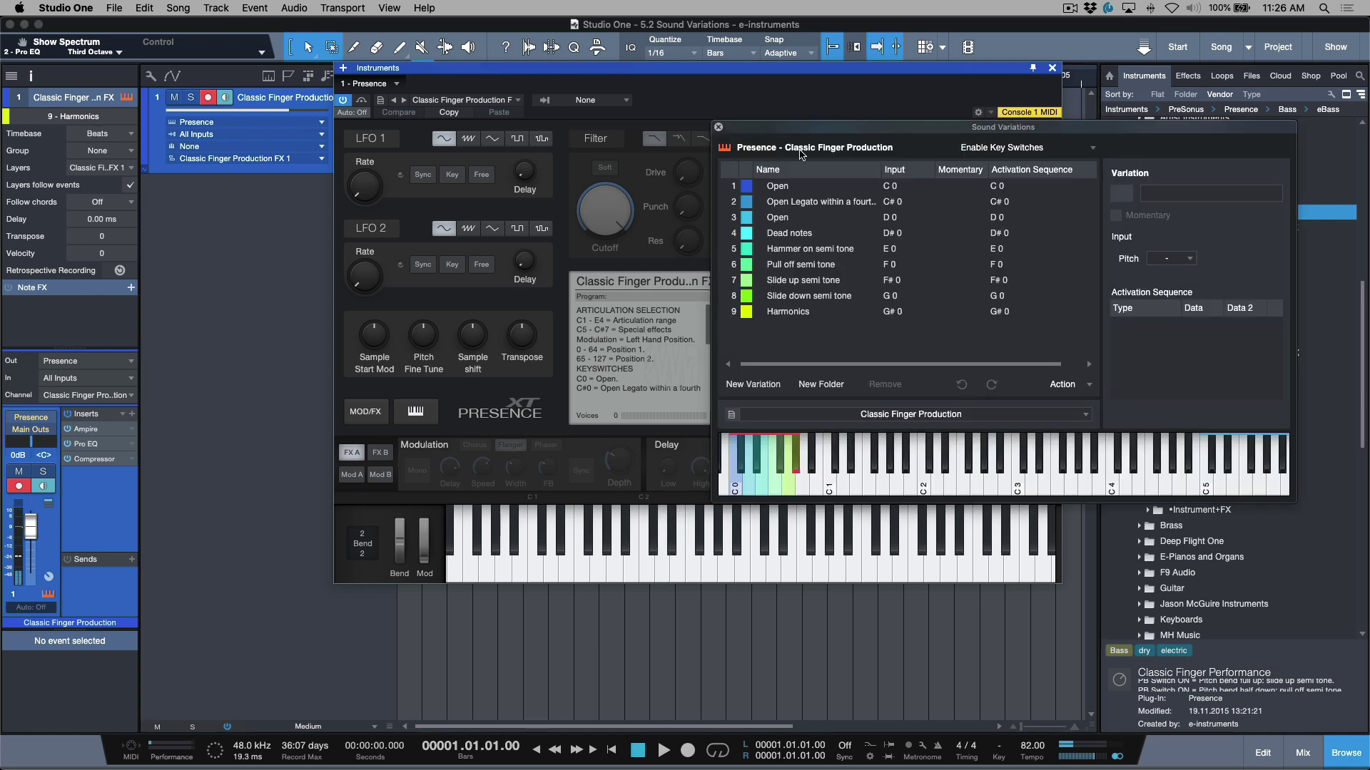
pyautogui.click(804, 235)
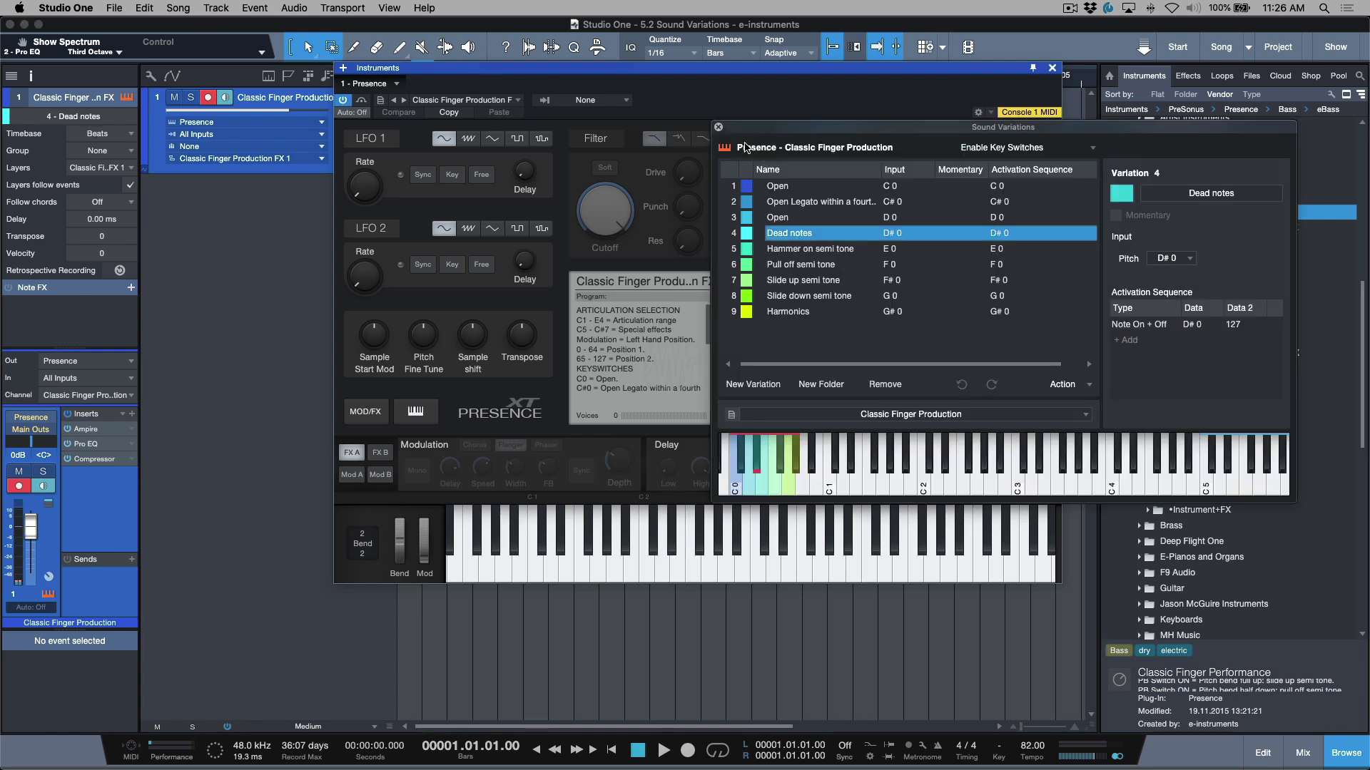
pyautogui.click(718, 126)
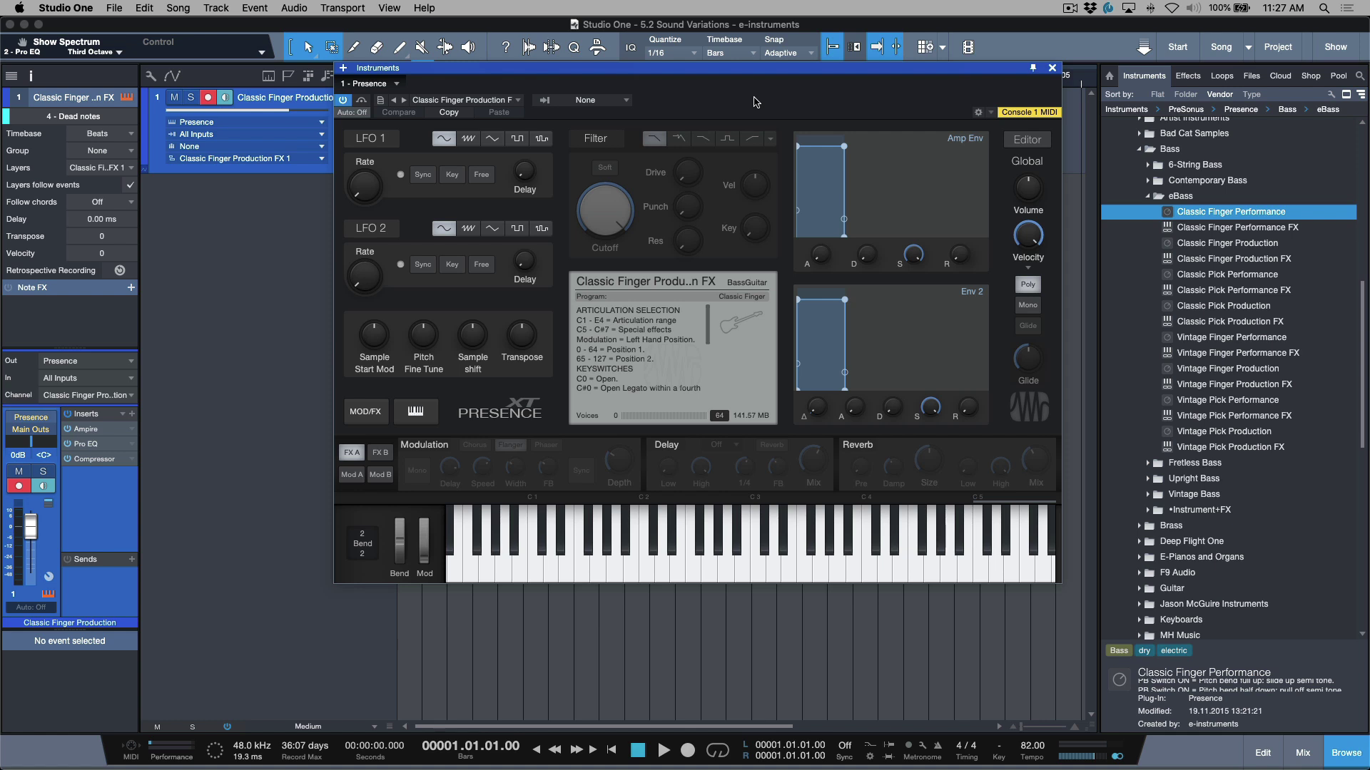
# - Bring the C0 key-switch octave into reach on Presence's on-screen keyboard and play keys there
pyautogui.click(582, 545)
pyautogui.click(521, 553)
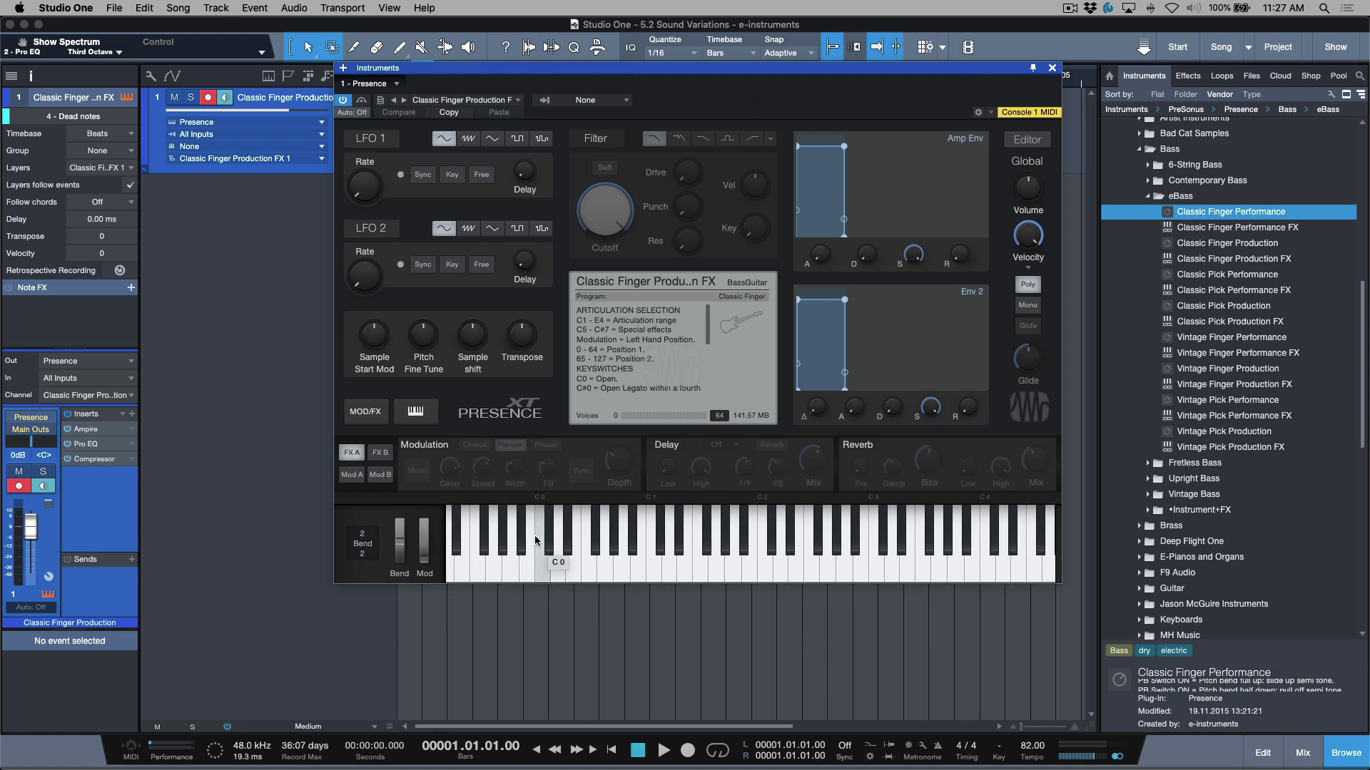